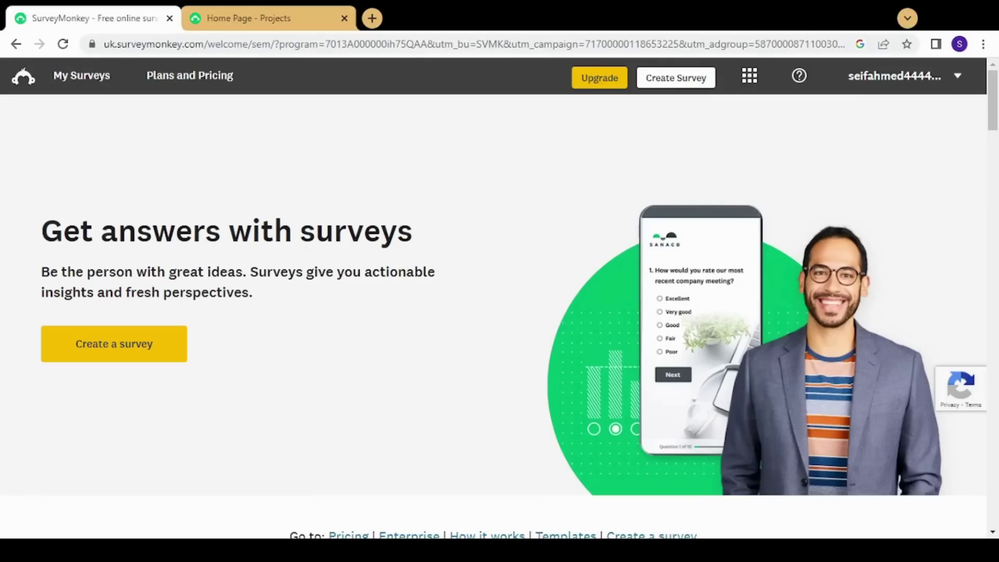
Create a survey from scratch titled "Exam" in the Quiz category
left_click(242, 15)
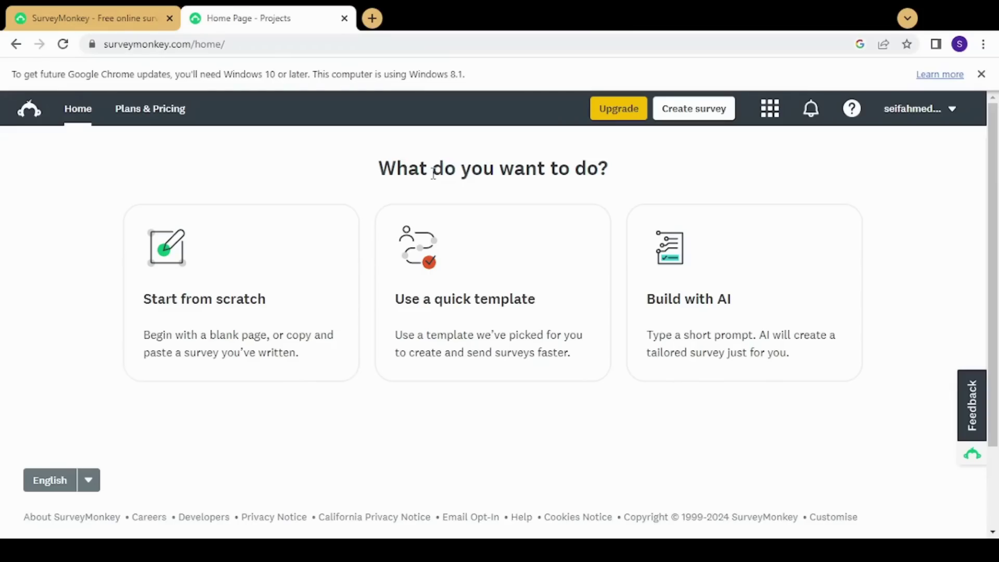
left_click(202, 288)
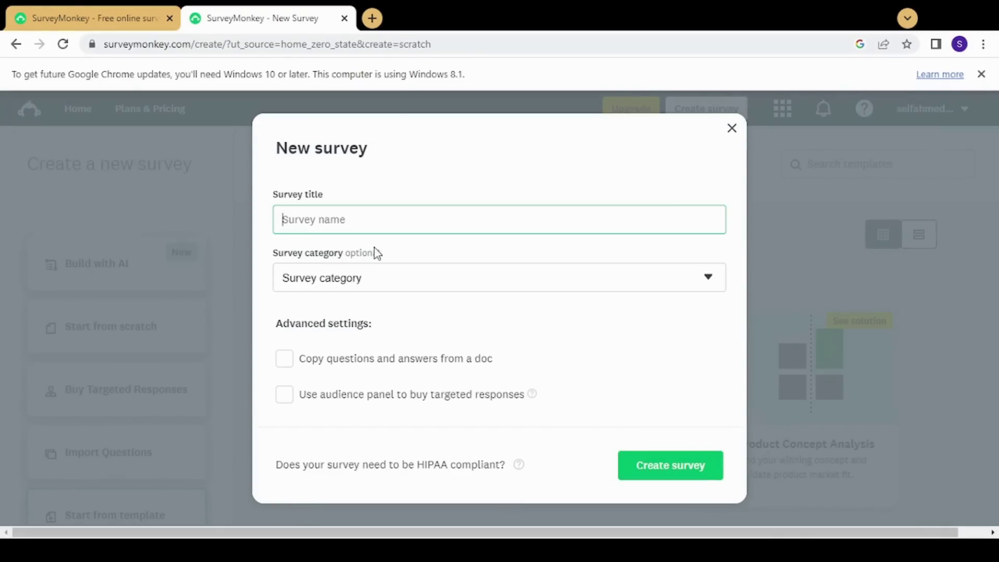
type("A")
key("BackSpace")
type("Exam")
left_click(374, 279)
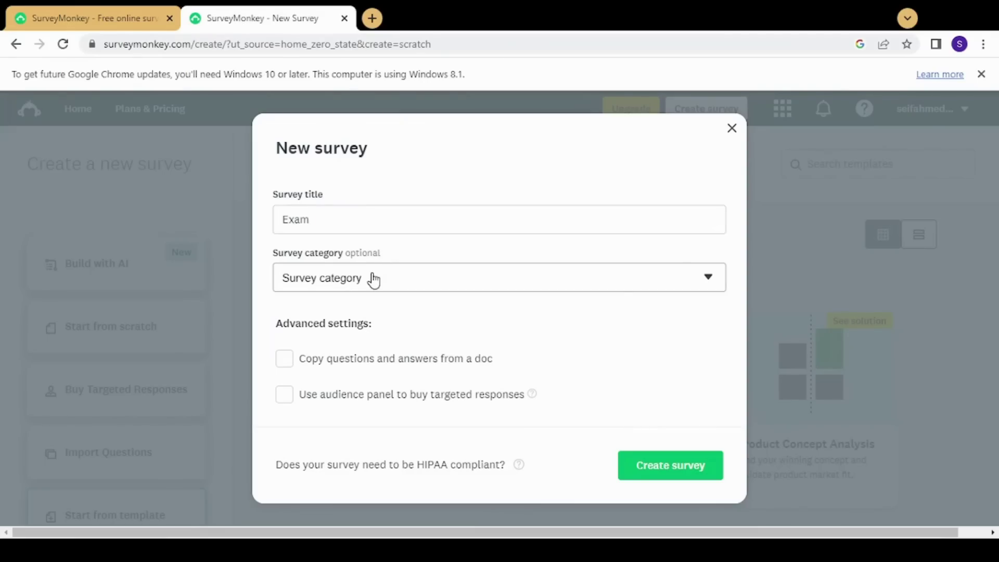
left_click(315, 210)
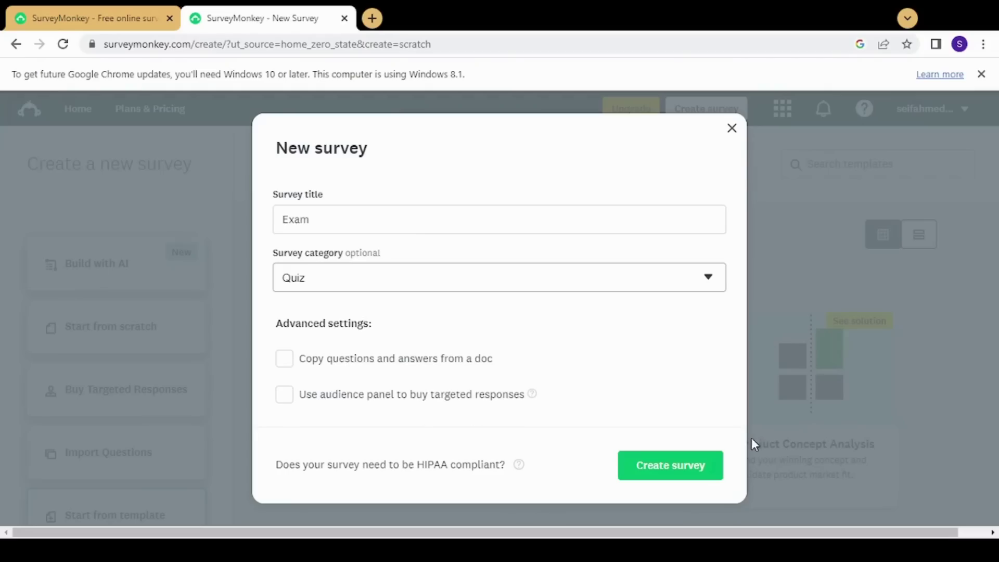
left_click(661, 465)
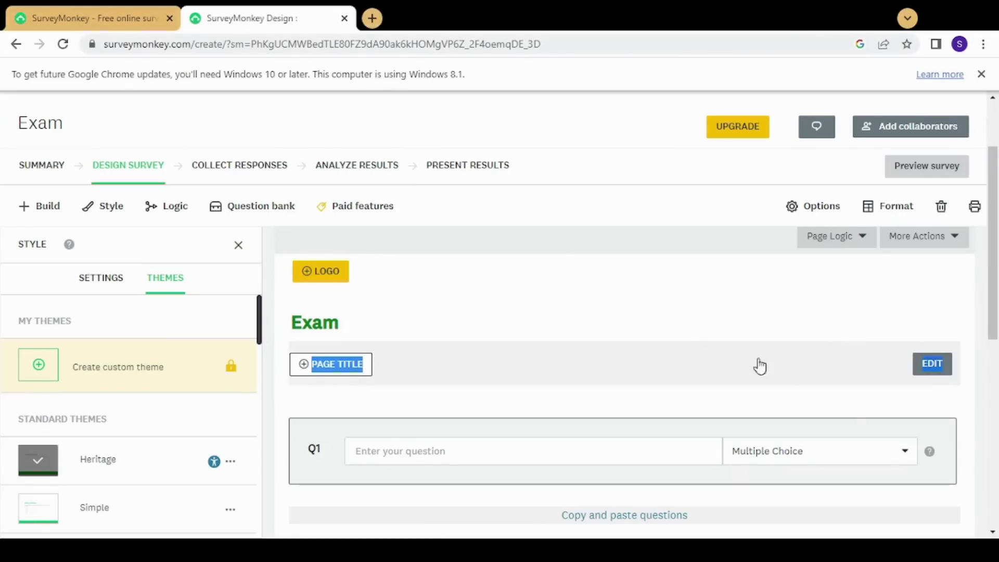
Show the question builder and examine the question types available for Q1
left_click_drag(732, 359, 232, 280)
left_click(45, 209)
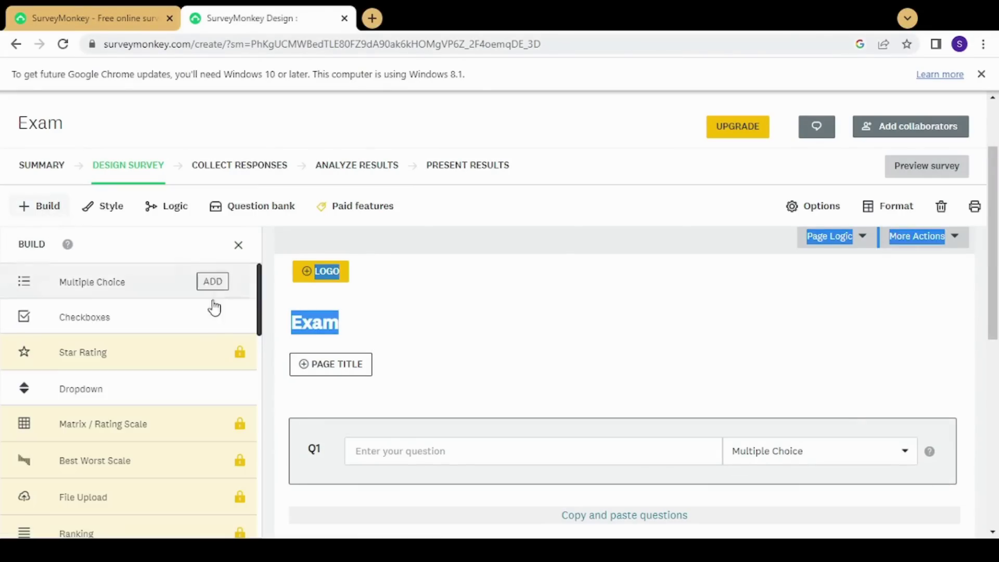
left_click_drag(260, 307, 271, 280)
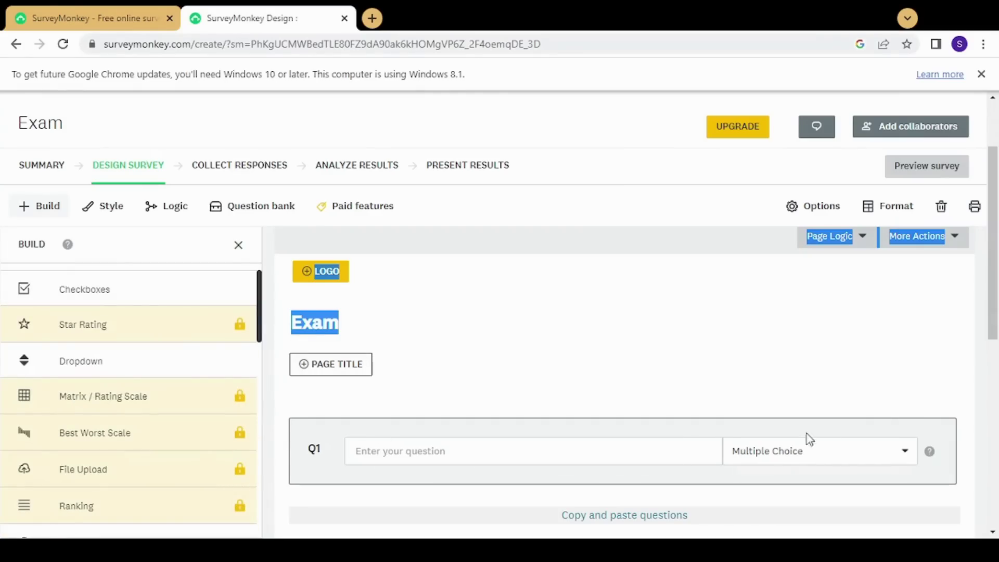
left_click(899, 463)
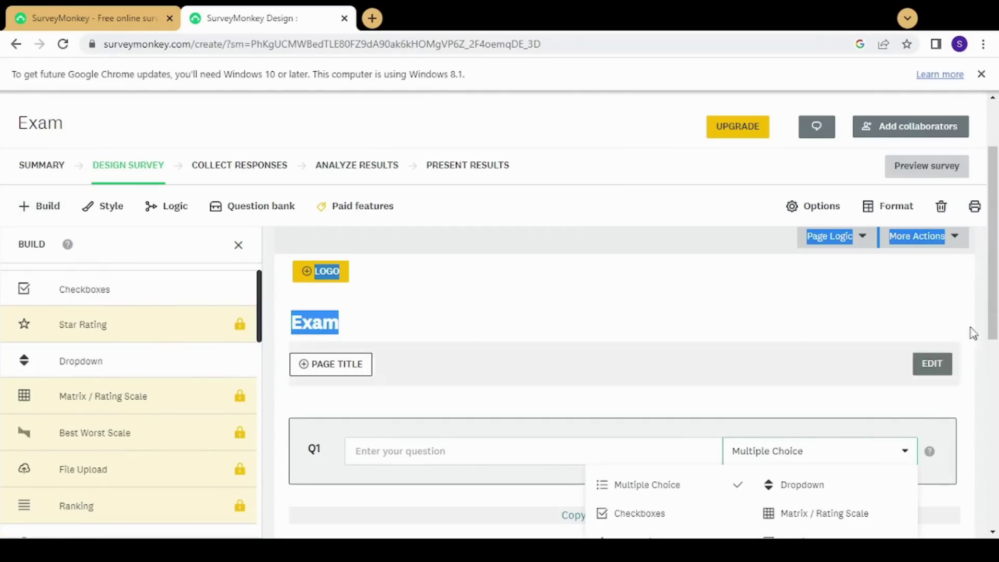
scroll(997, 300, "down", 3)
left_click_drag(997, 300, 998, 190)
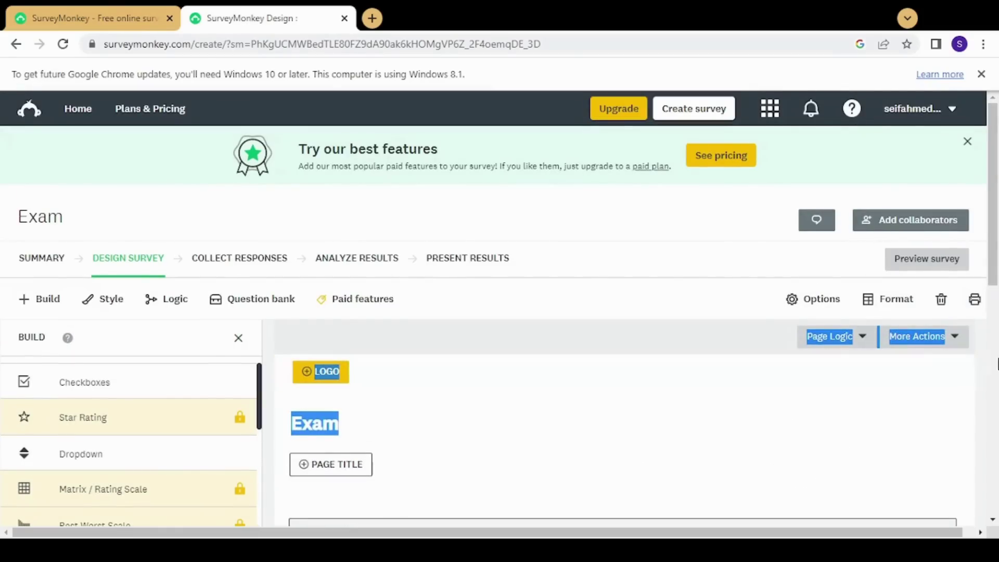
scroll(997, 233, "down", 2)
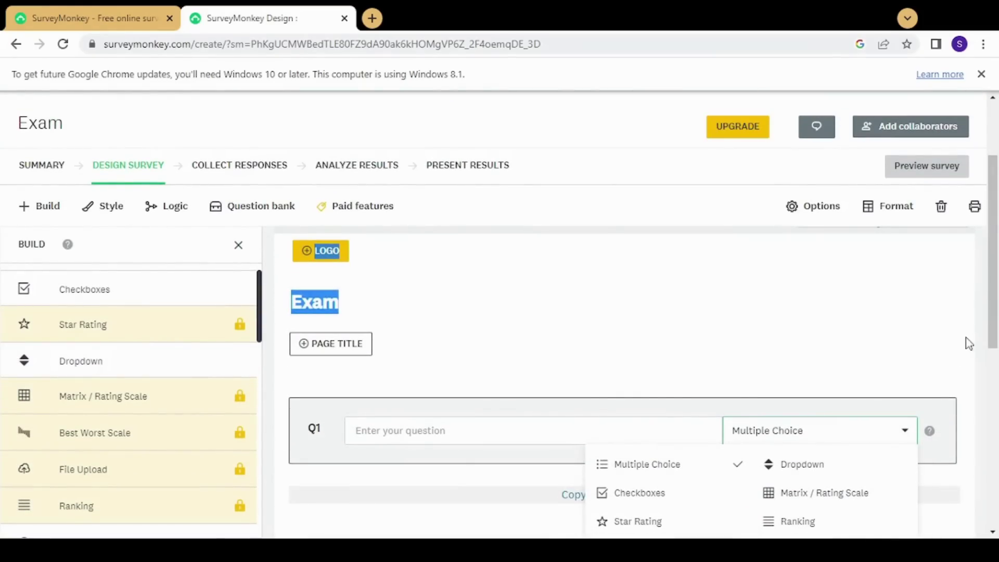
left_click(981, 349)
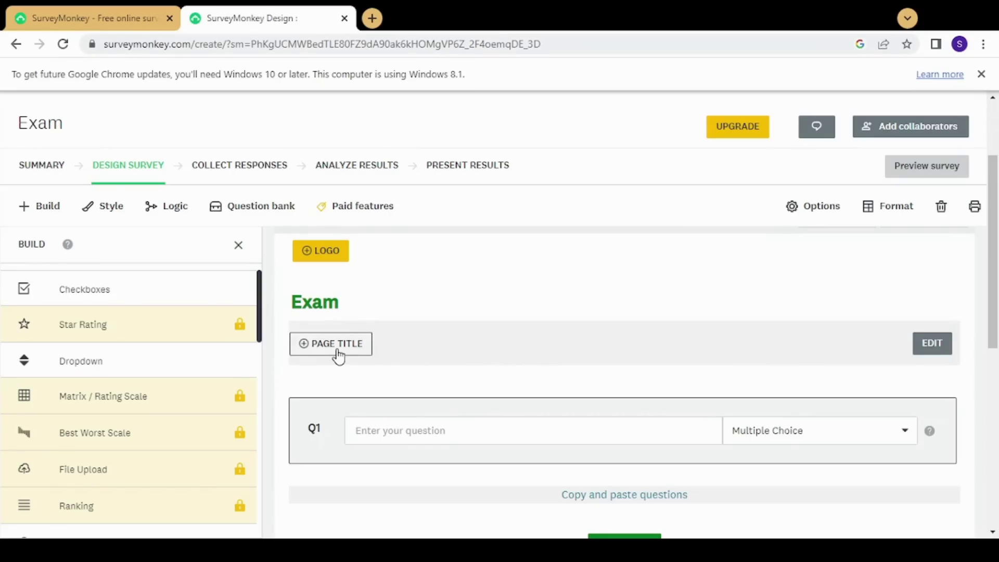
scroll(997, 263, "down", 3)
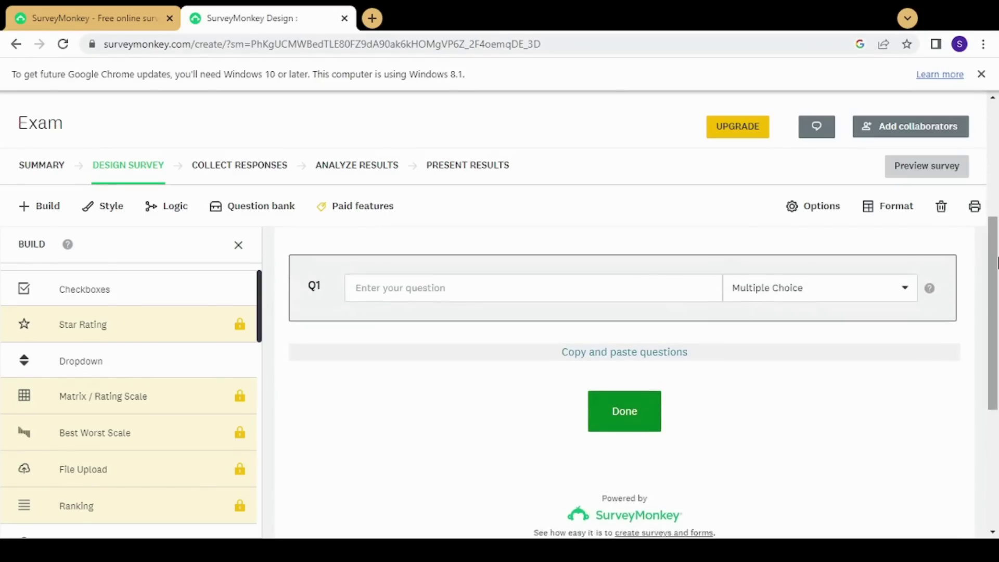
left_click(790, 293)
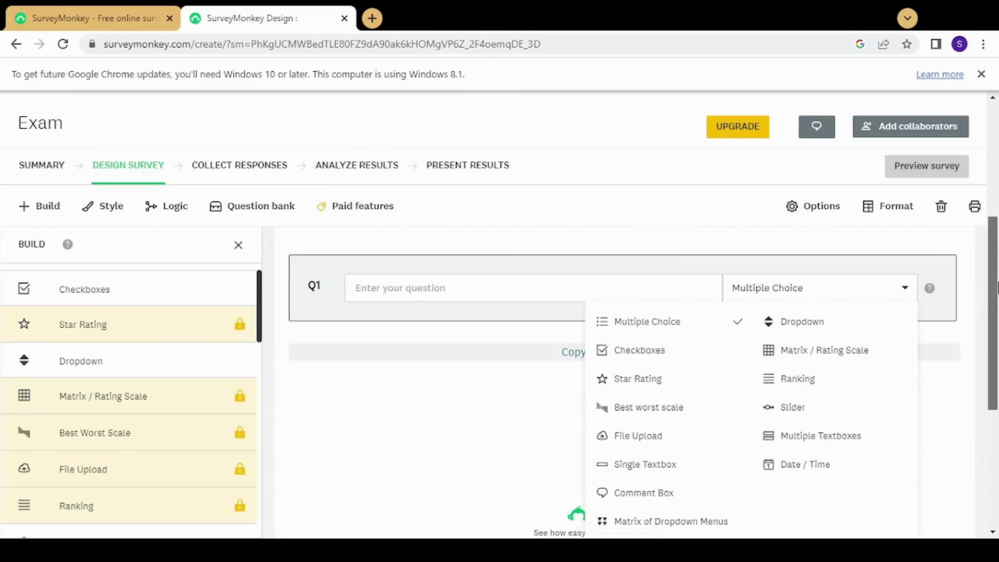
scroll(997, 287, "down", 1)
scroll(998, 260, "up", 2)
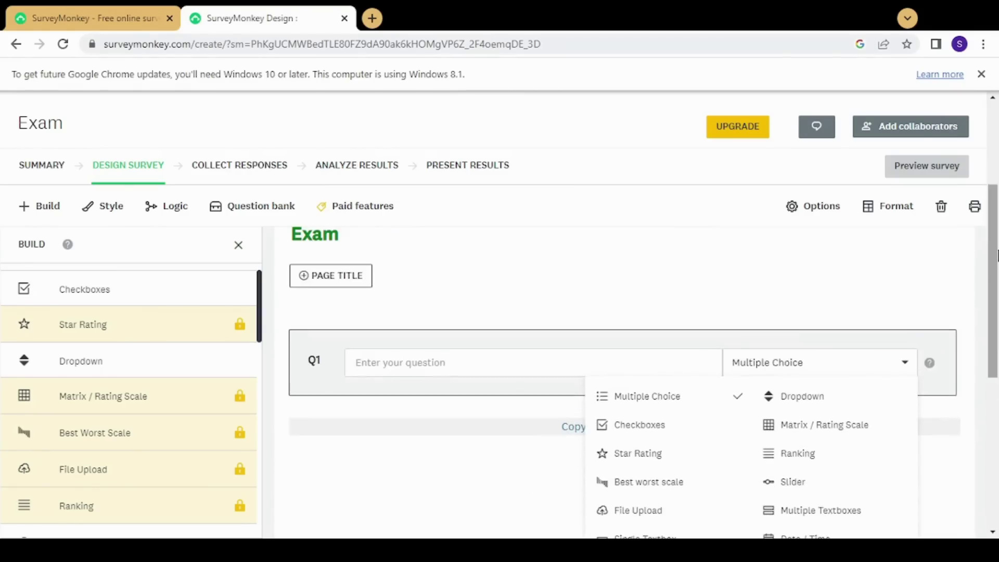
Enter "What is the most important skill?" as the text of question Q1
left_click(539, 361)
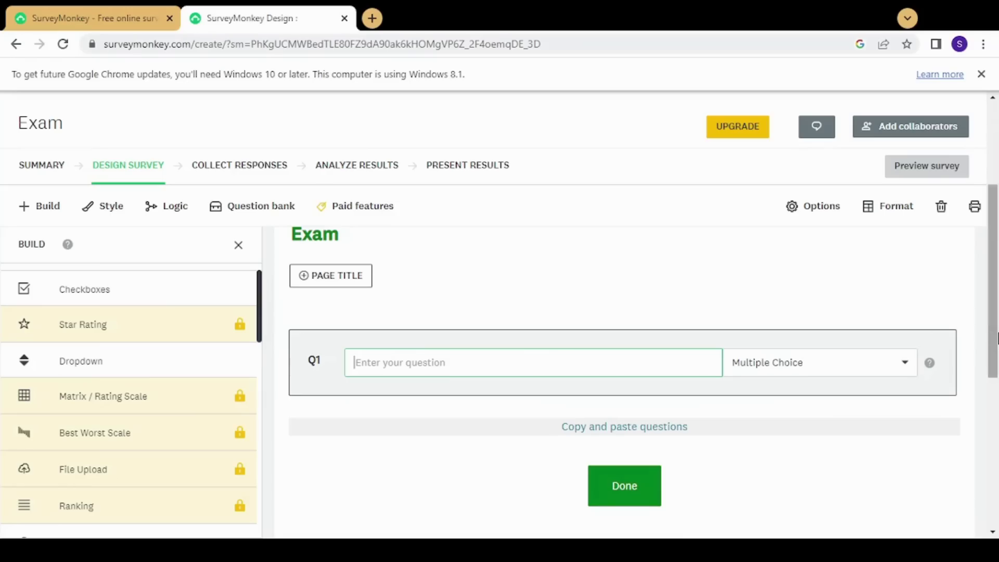
scroll(998, 359, "down", 1)
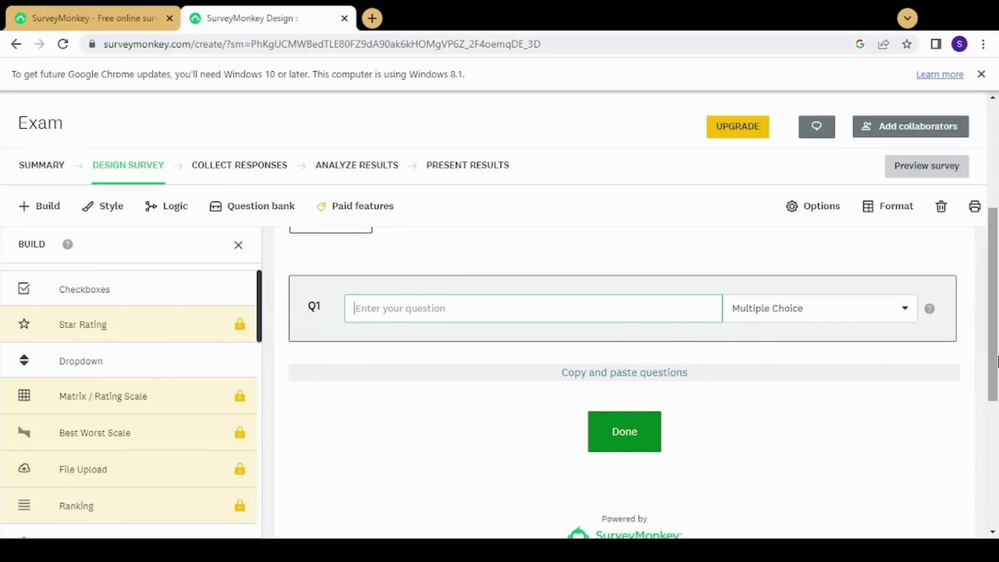
type("What o")
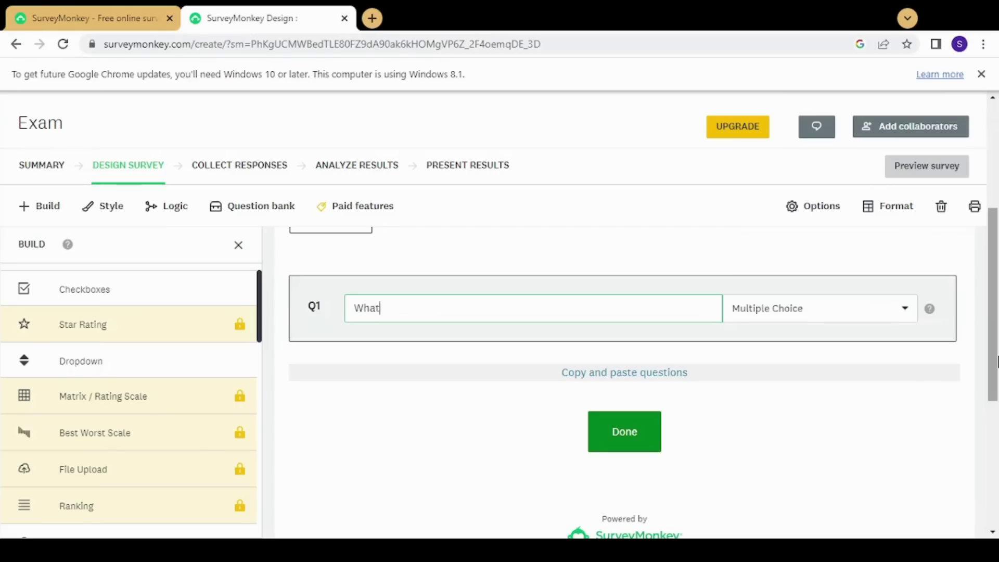
key("BackSpace")
type("is themost")
key("BackSpace")
key("BackSpace")
key("BackSpace")
key("BackSpace")
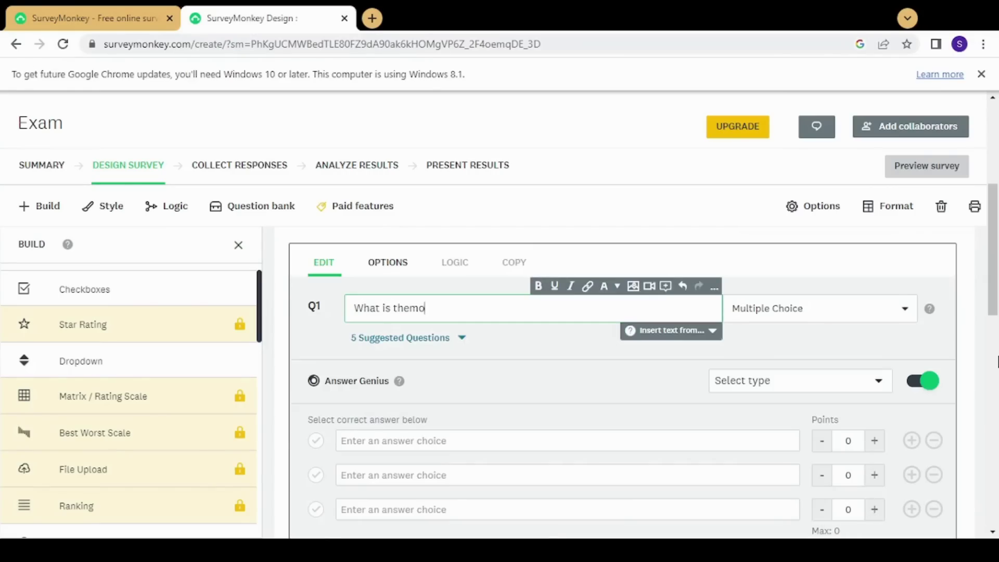
type("most important sk")
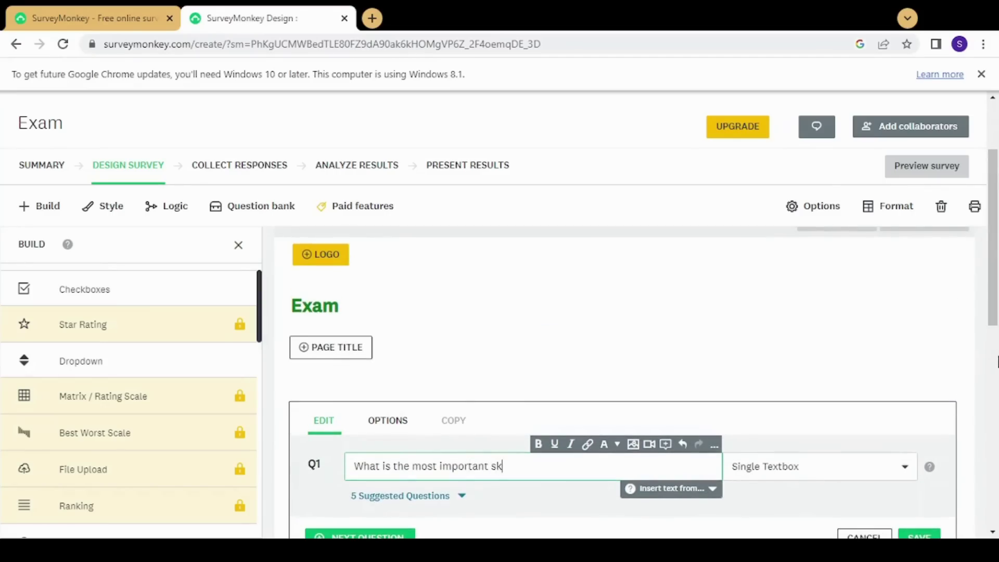
type("ill?")
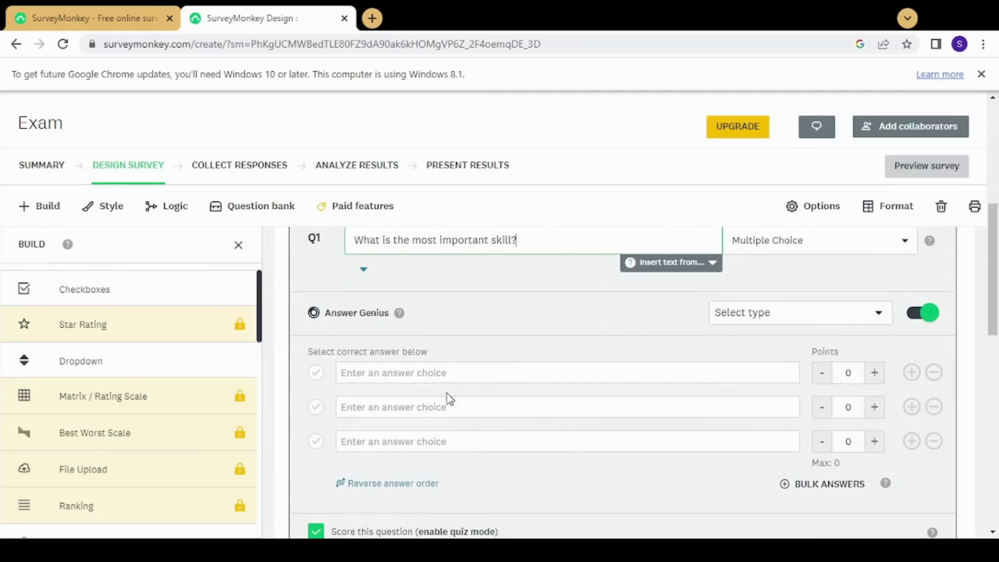
Enter Persuasion, Presentation Skills and Creativity as the first three answer choices of Q1
left_click(407, 372)
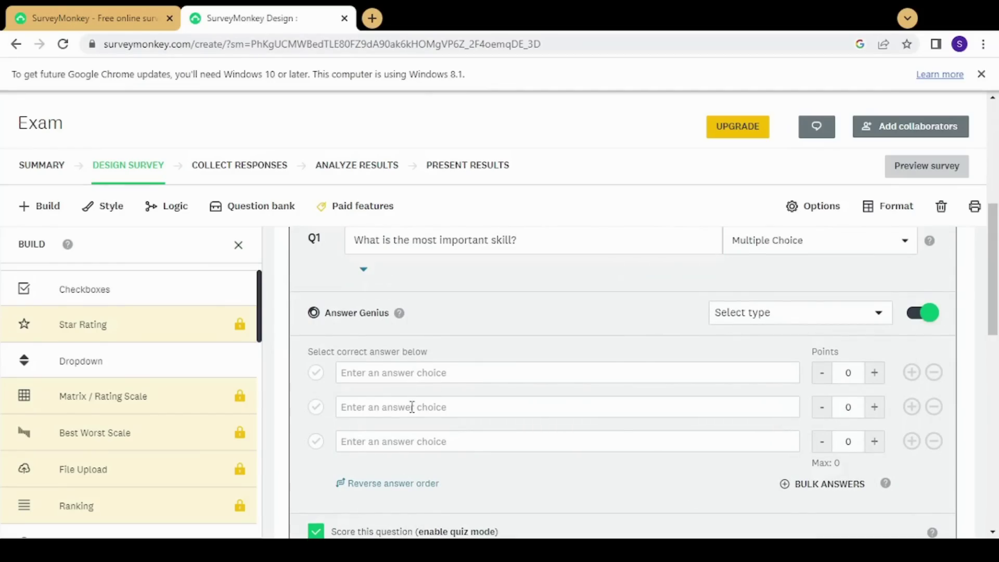
left_click(394, 373)
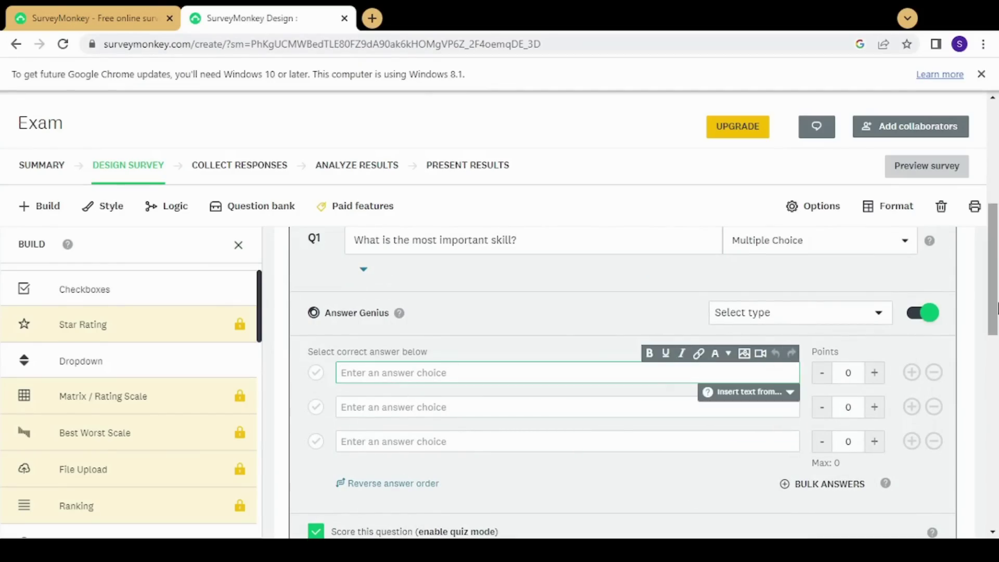
mouse_move(997, 307)
left_mouse_down()
mouse_move(997, 323)
mouse_move(997, 307)
left_mouse_up()
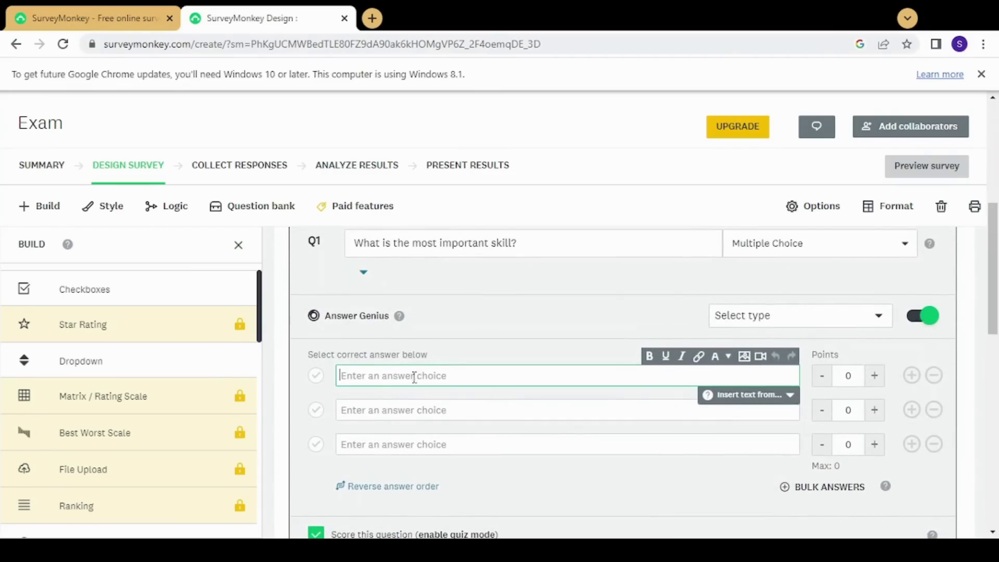
type("a")
key("BackSpace")
type("Persuasion")
left_click(402, 413)
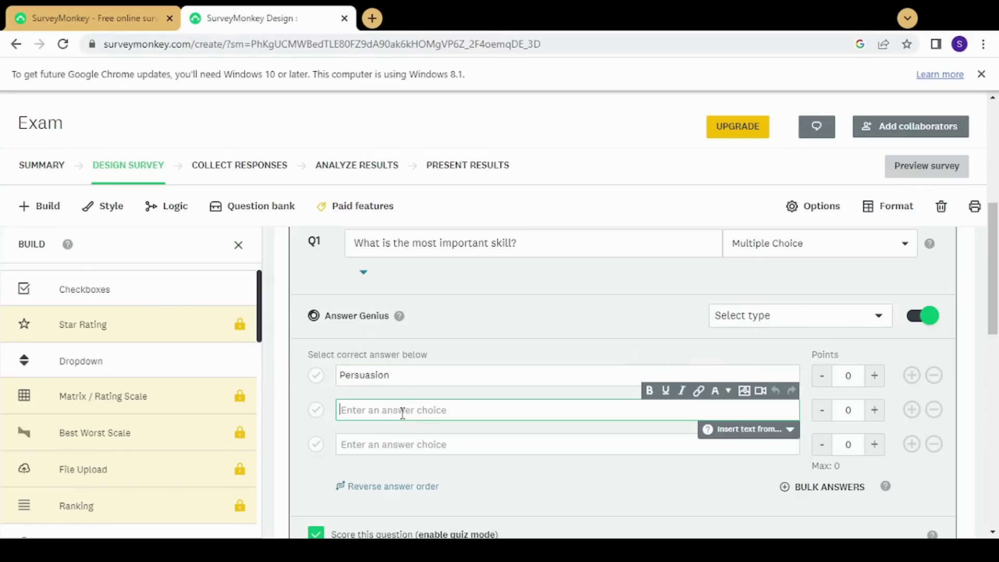
type("Presentation Skills")
left_click(391, 438)
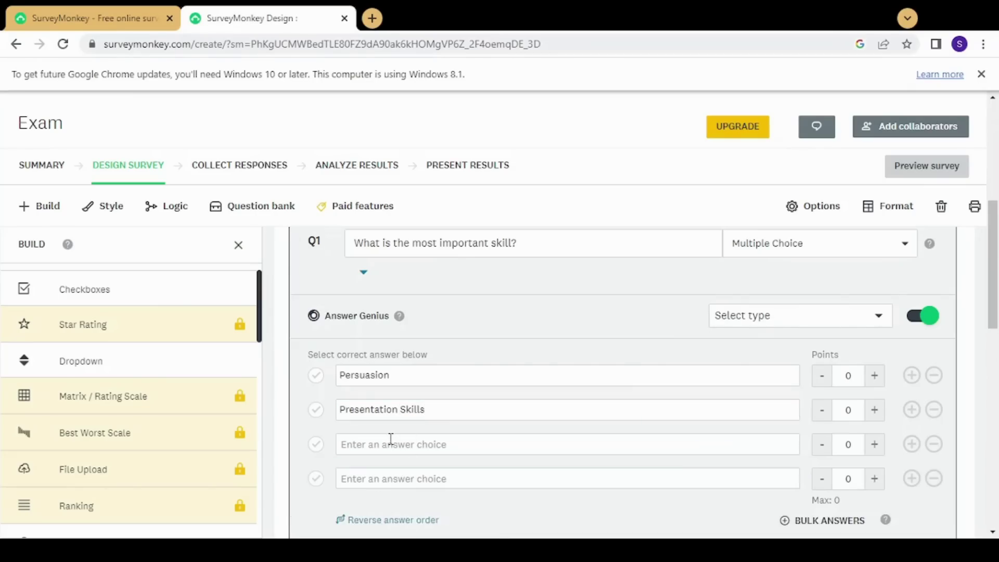
left_click(401, 444)
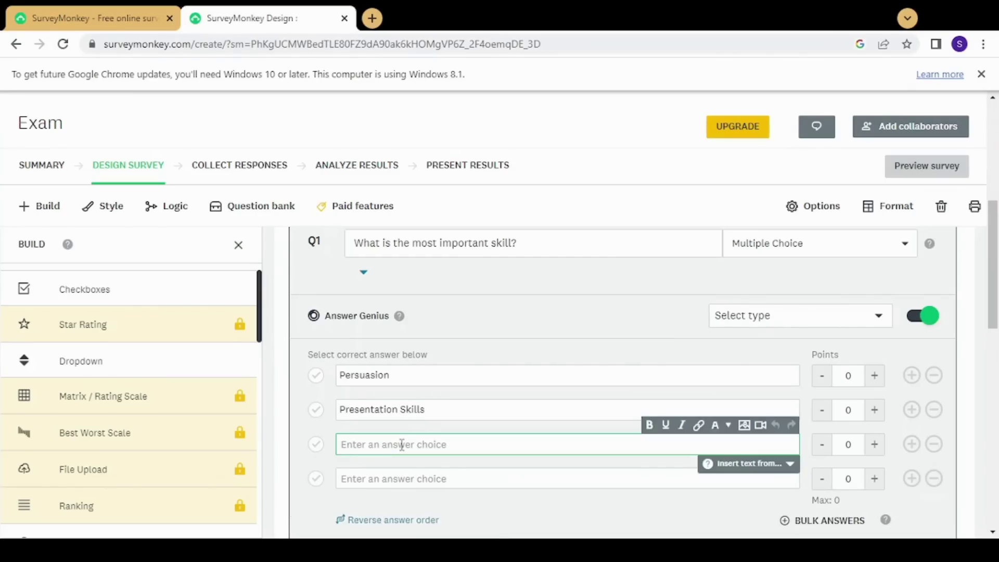
type("Creativity")
scroll(997, 301, "down", 2)
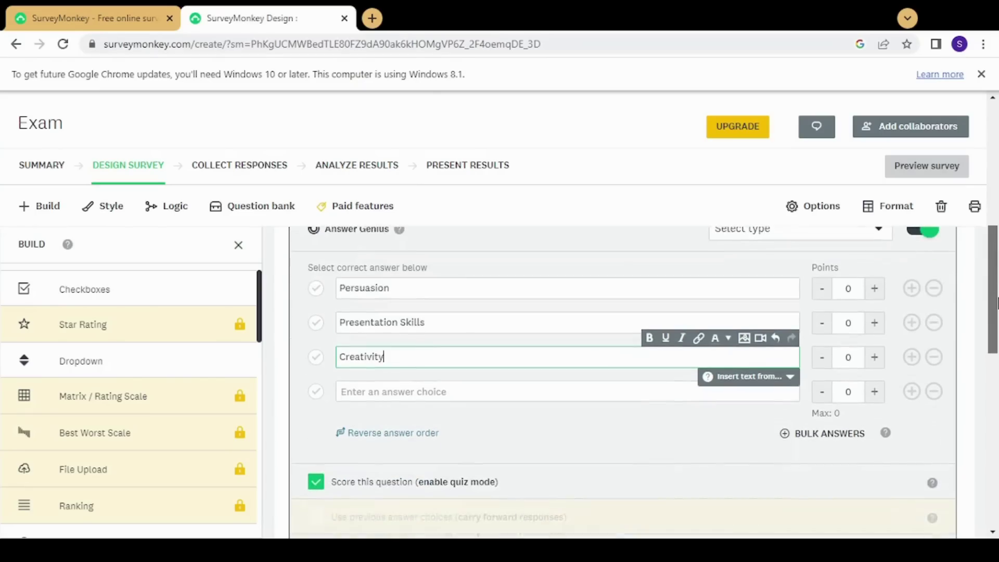
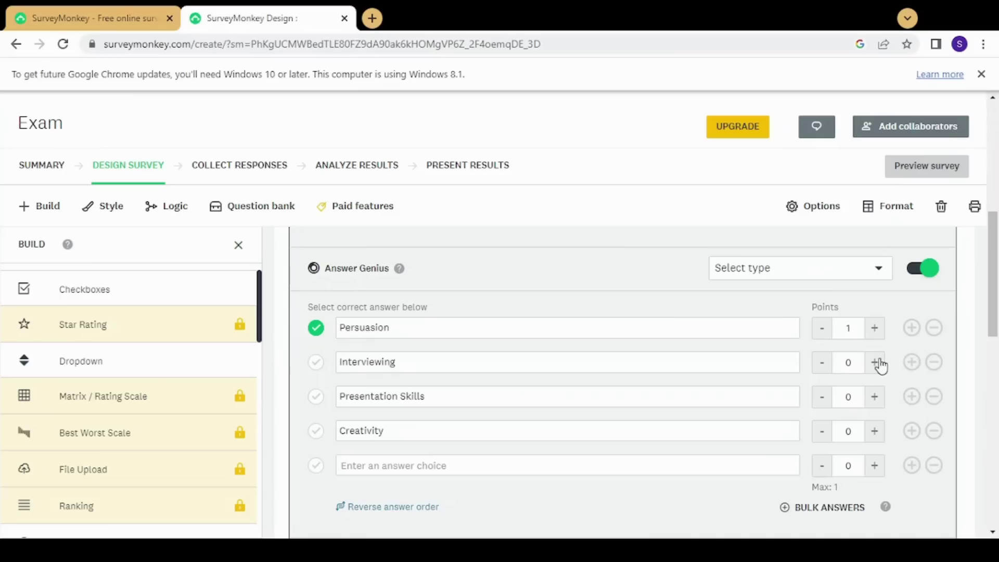
Try awarding points to the Interviewing and Presentation Skills answers, and reset both to 0
left_click(874, 362)
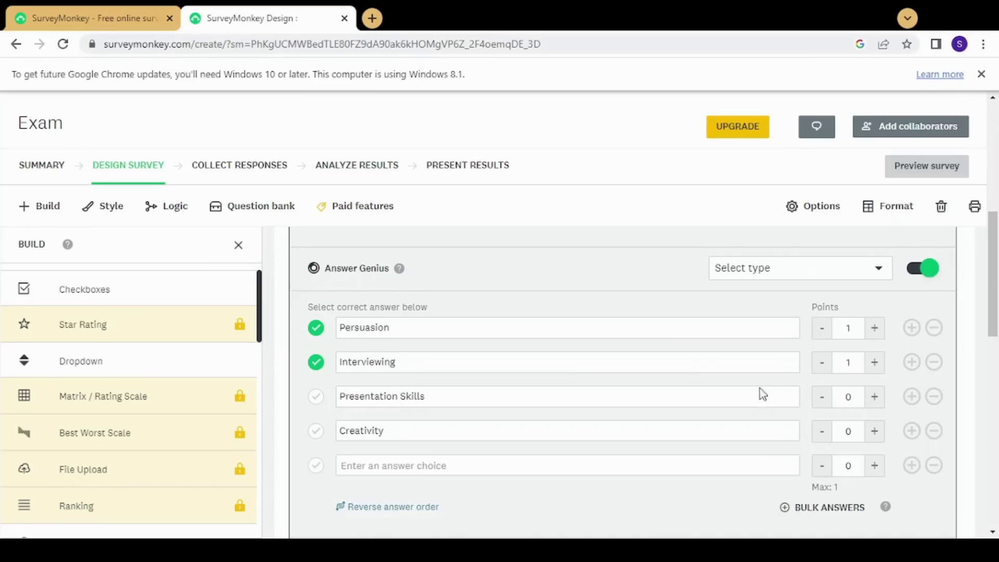
double_click(873, 397)
double_click(823, 400)
left_click(822, 375)
Try the Easy - Difficult Answer Genius type for Q1's answer choices
left_click_drag(996, 309, 997, 281)
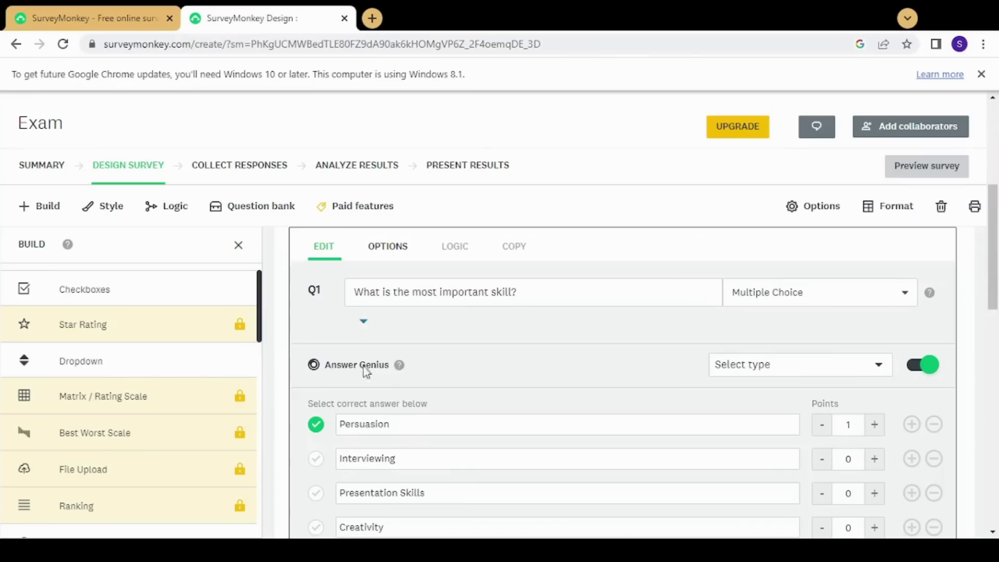
left_click(763, 373)
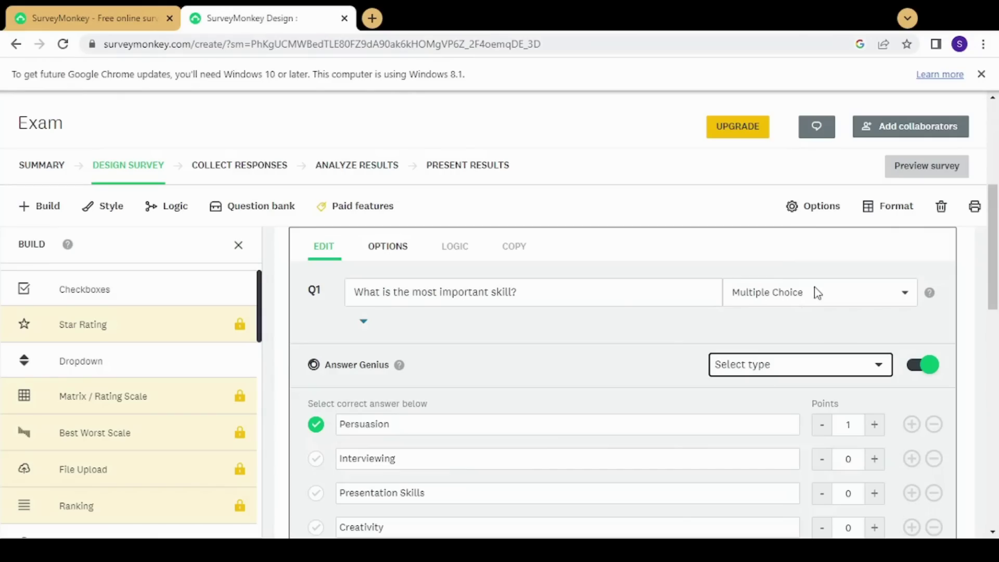
left_click(812, 365)
left_click(822, 356)
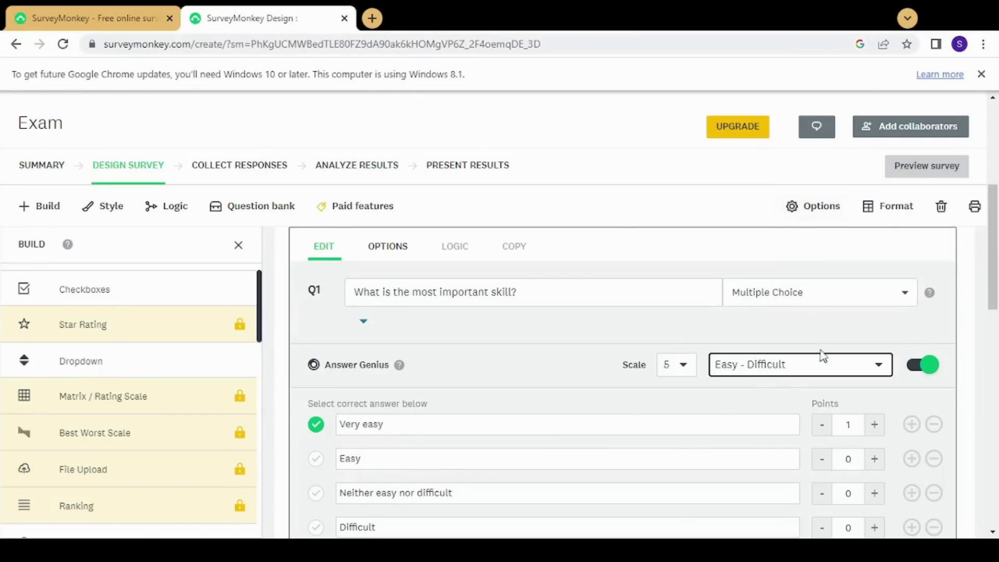
scroll(573, 328, "down", 3)
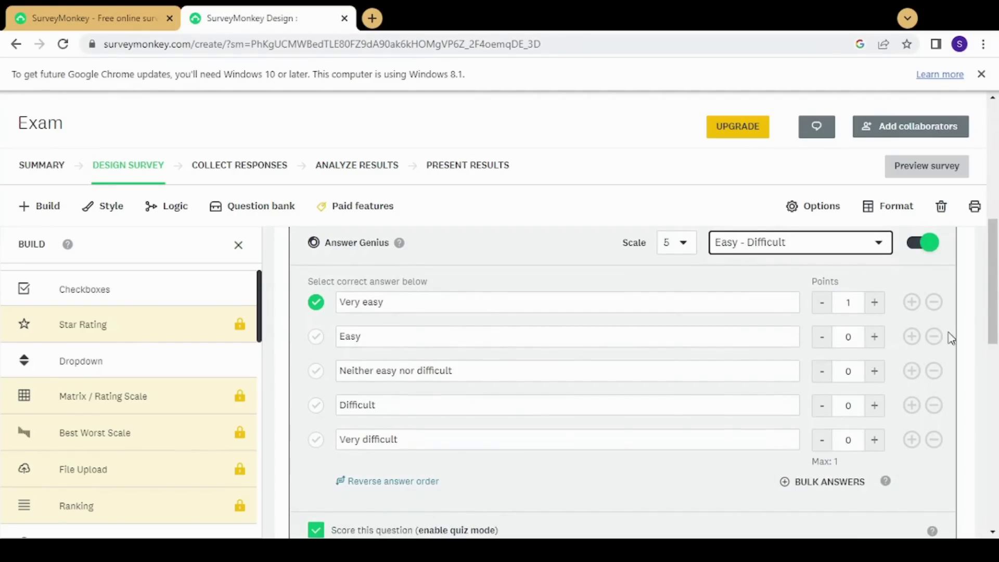
Set the Answer Genius type of Q1 to Better - Worse
scroll(915, 301, "up", 1)
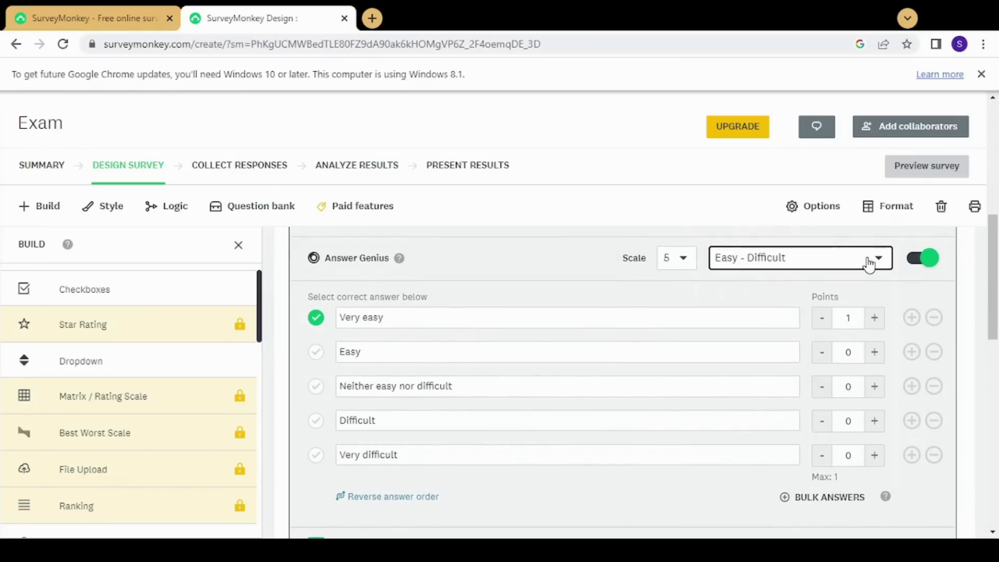
left_click(868, 260)
left_click(788, 426)
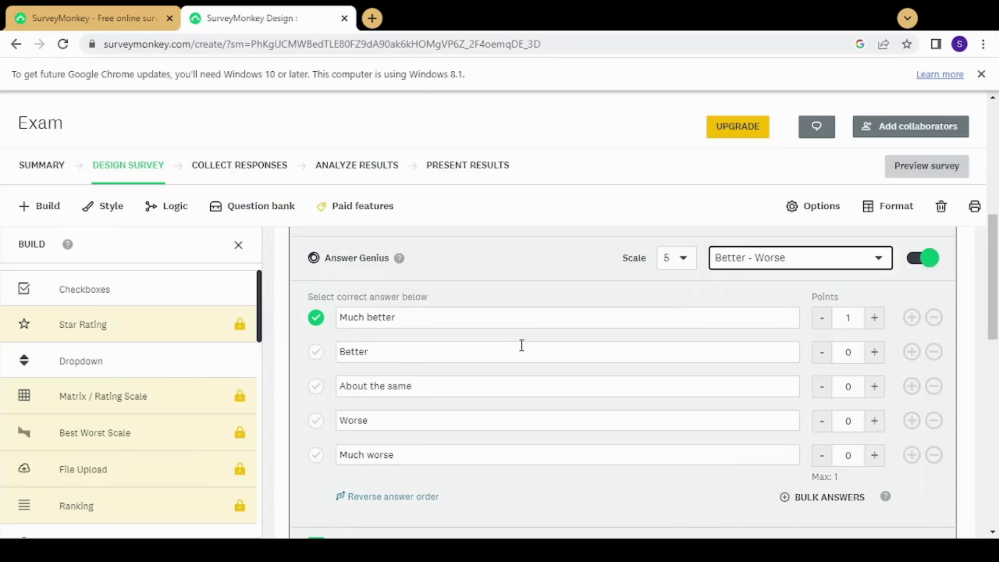
Change the question type of Q1 to Checkboxes
scroll(910, 345, "up", 2)
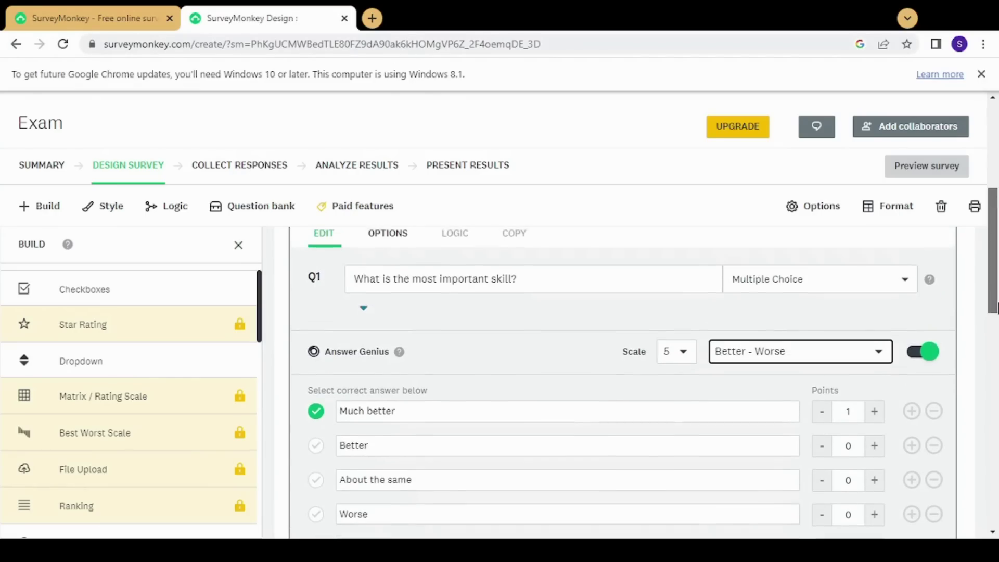
left_click(803, 289)
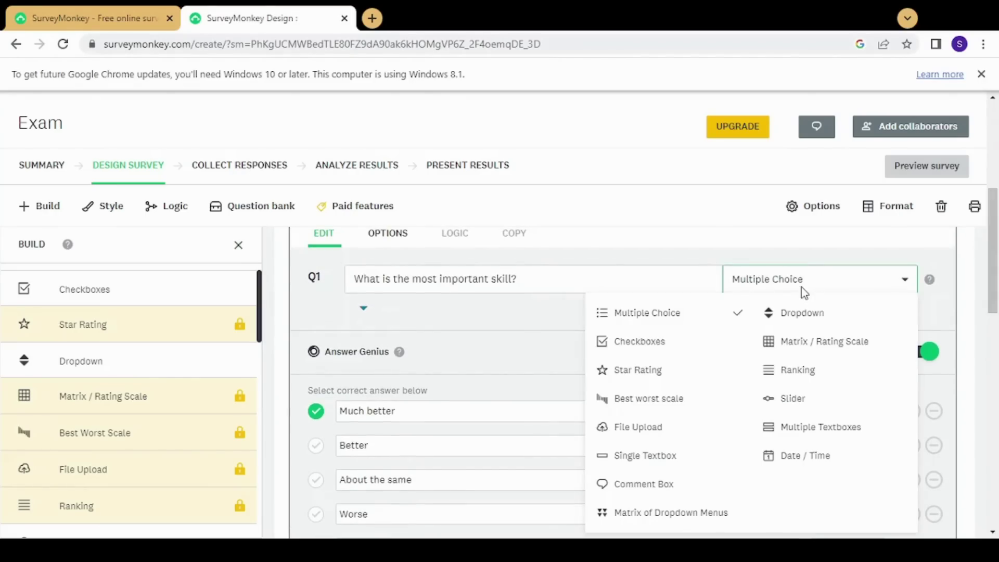
left_click(680, 353)
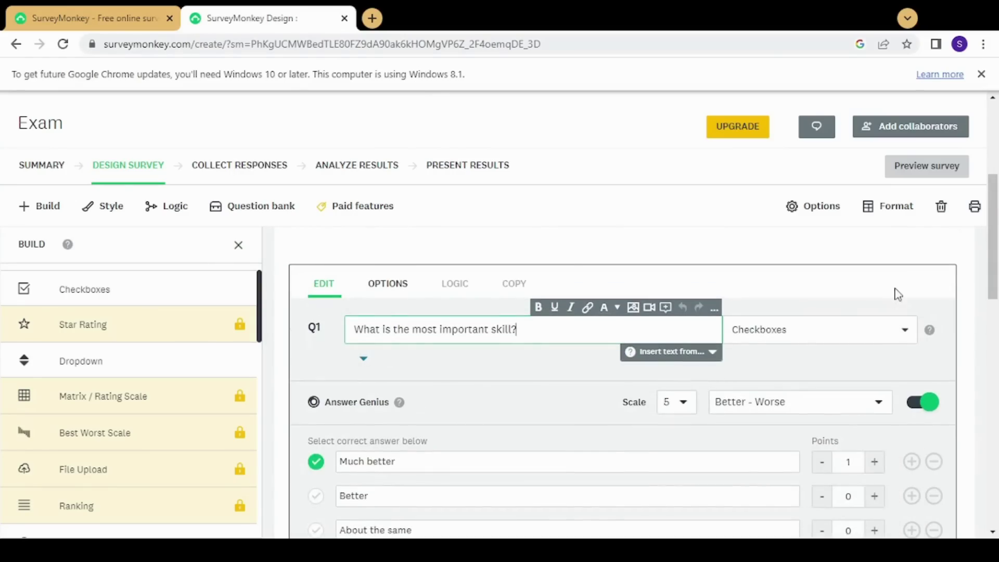
left_click_drag(996, 234, 997, 264)
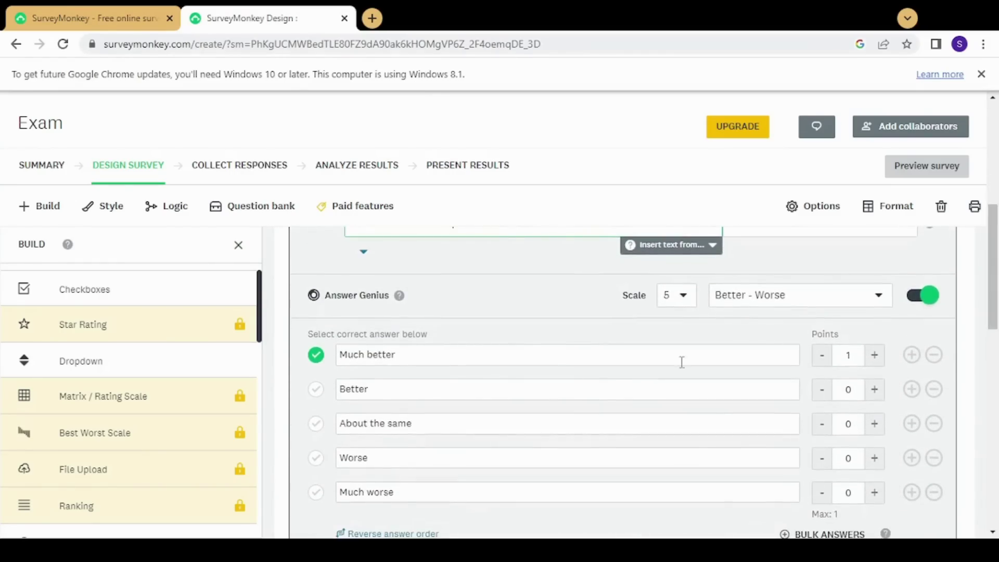
Try marking Better, About the same and Worse as additional correct answers, and reset their points to 0
left_click(316, 395)
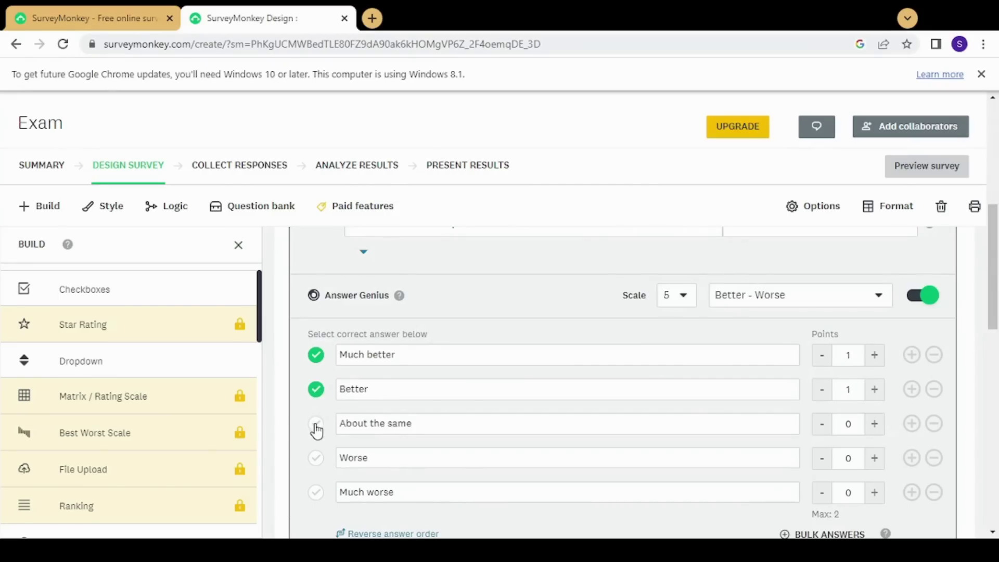
left_click(316, 426)
left_click(316, 460)
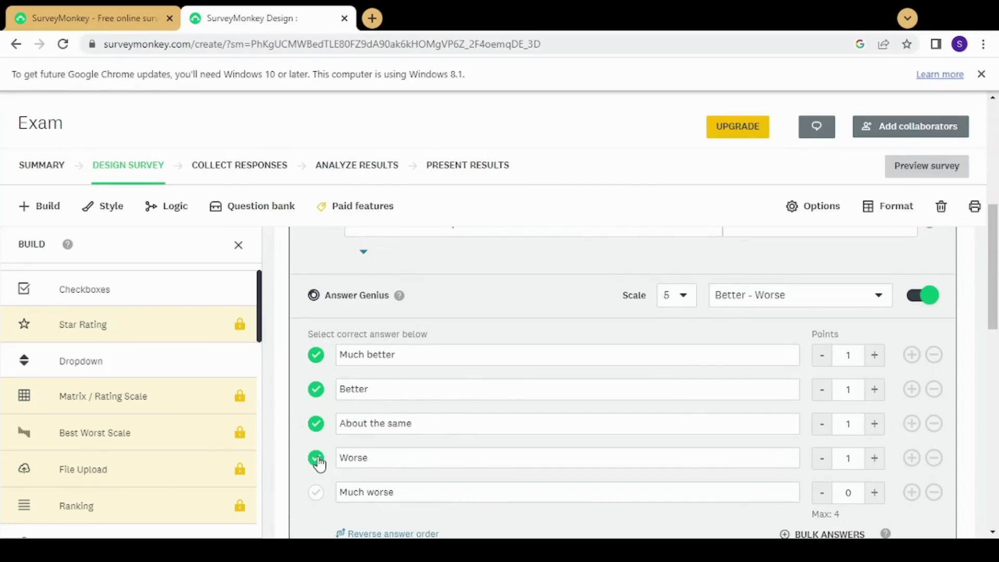
left_click(317, 458)
left_click(823, 425)
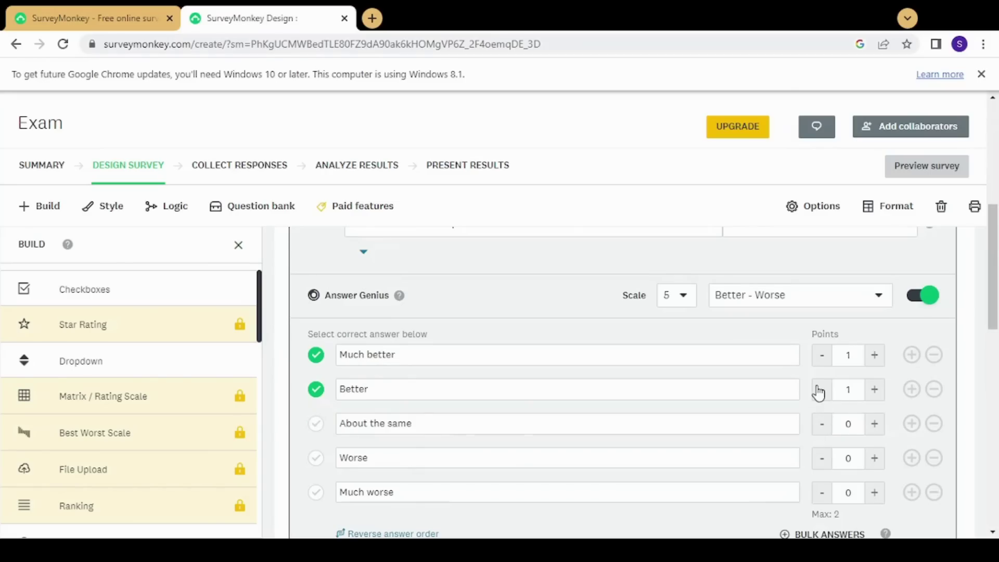
left_click(818, 391)
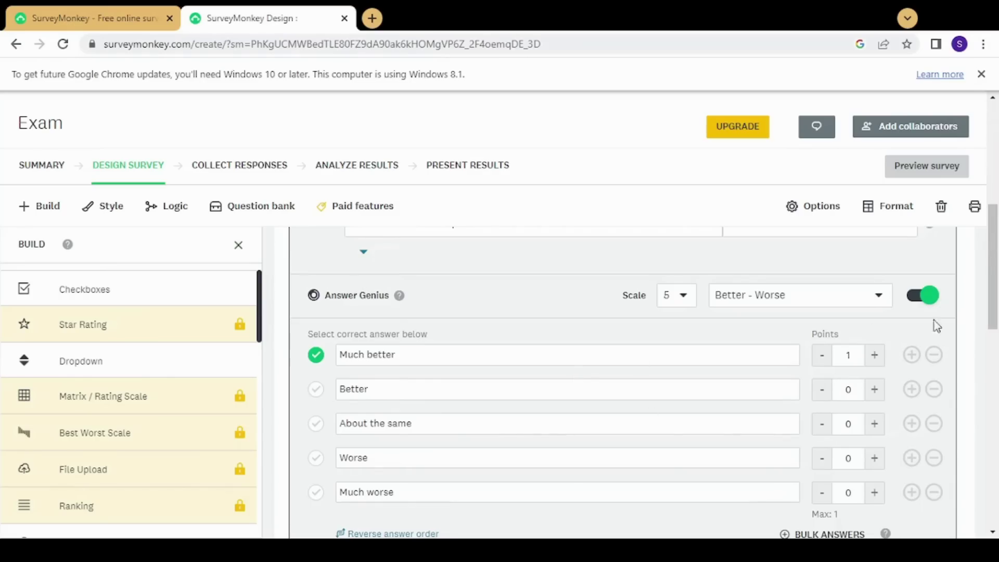
Change the question type of Q1 to Star Rating
scroll(997, 292, "up", 1)
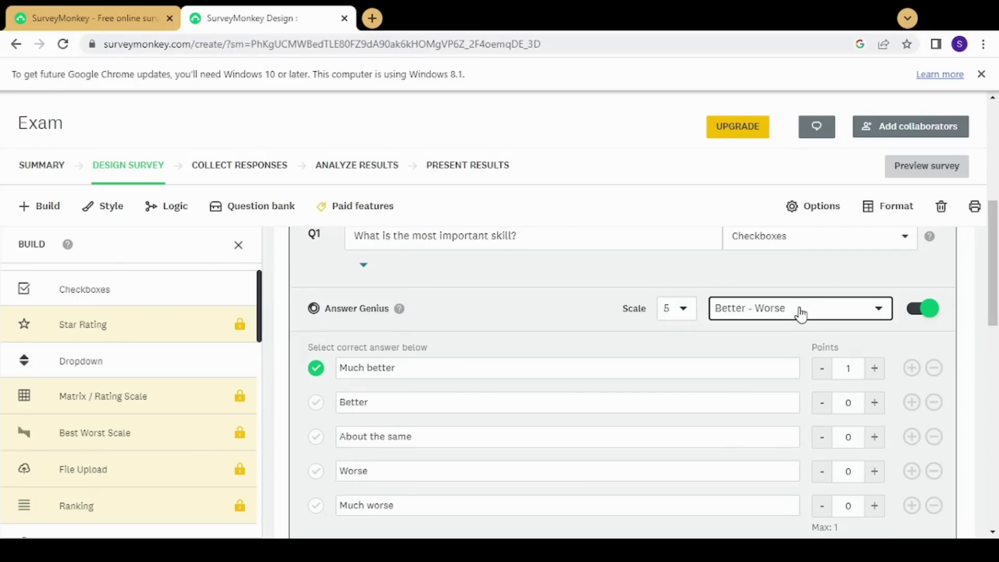
left_click(809, 238)
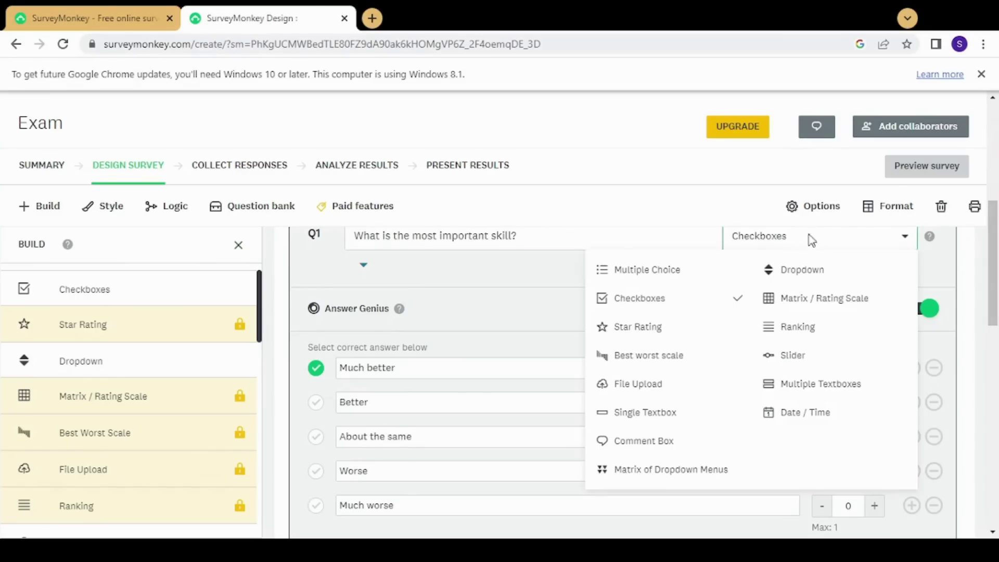
left_click(659, 325)
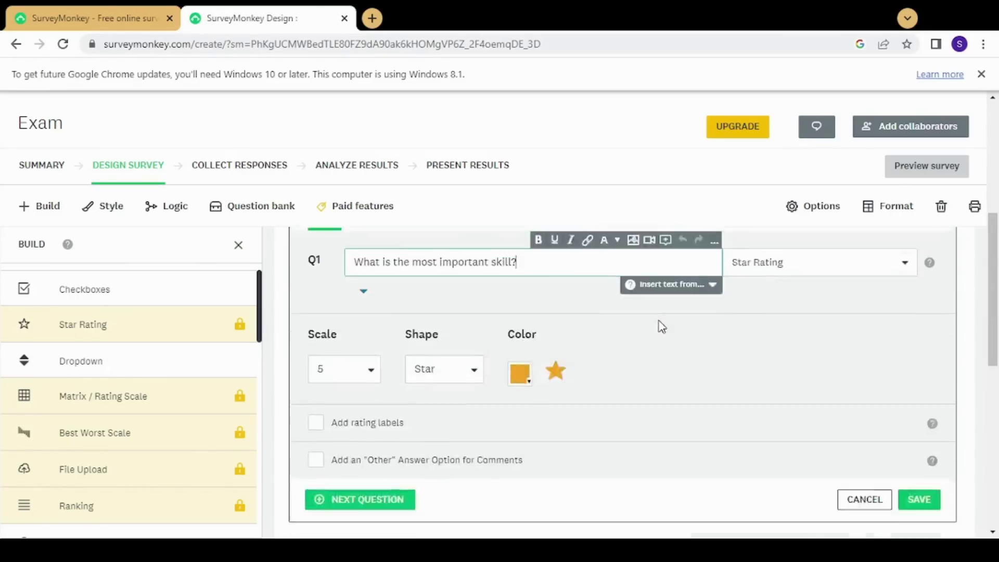
mouse_move(996, 293)
left_mouse_down()
mouse_move(997, 323)
mouse_move(994, 307)
left_mouse_up()
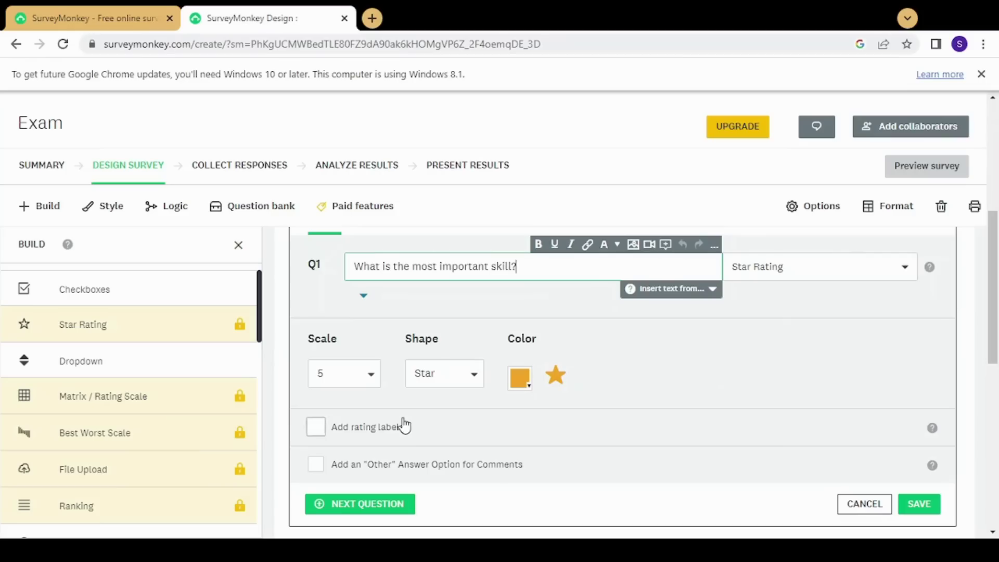
Look through the available Scale values for Q1's star rating
left_click(363, 385)
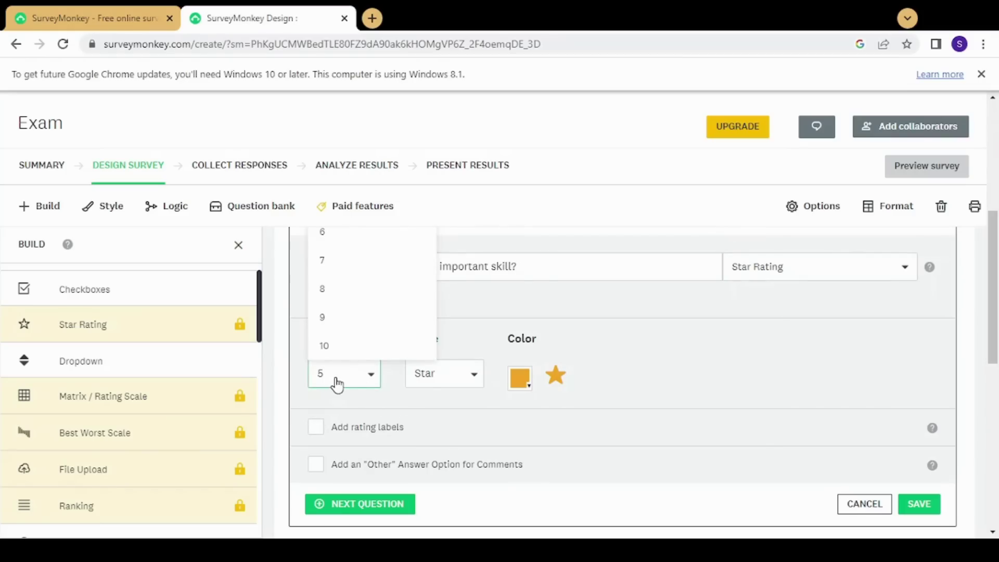
left_click(338, 383)
left_click(354, 384)
left_click(366, 376)
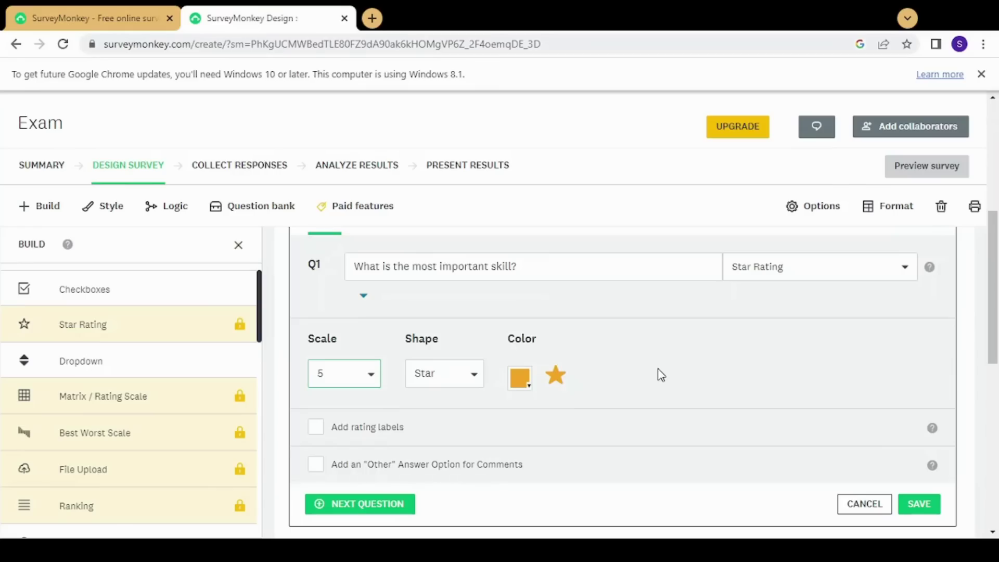
left_click(375, 380)
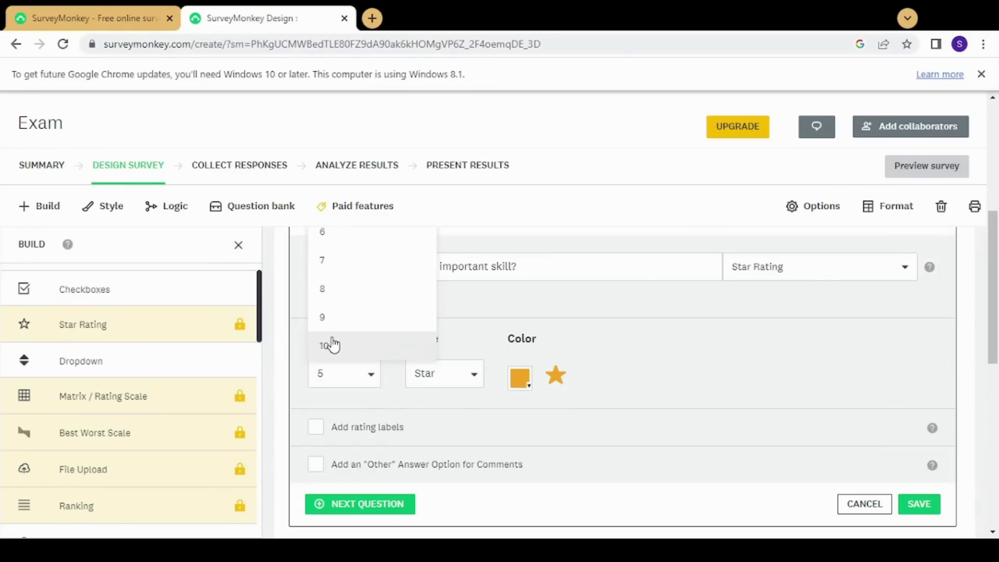
left_click(392, 383)
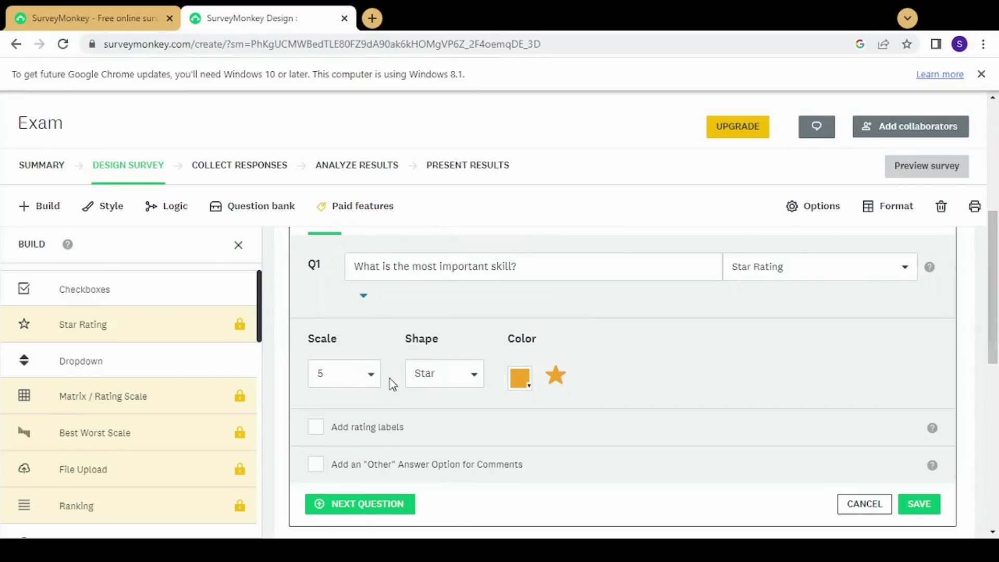
Check the rating shape options of Q1 and set the star color to red
left_click(448, 385)
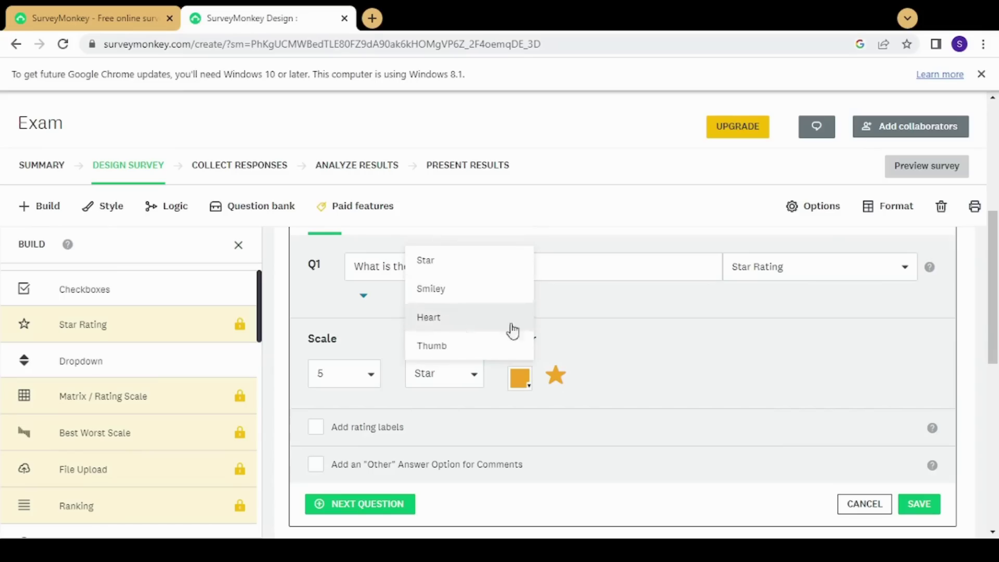
left_click(529, 379)
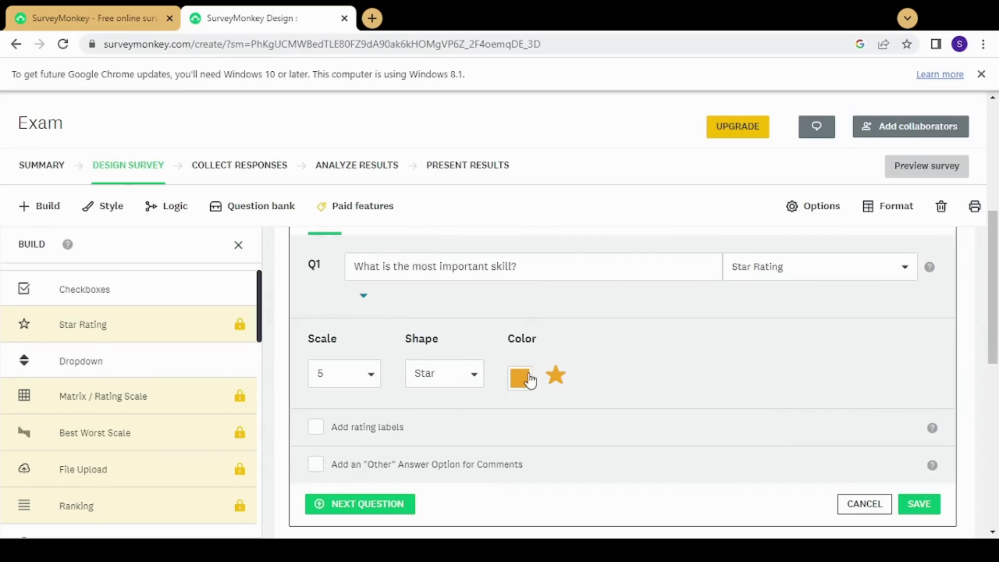
left_click(530, 380)
left_click(539, 405)
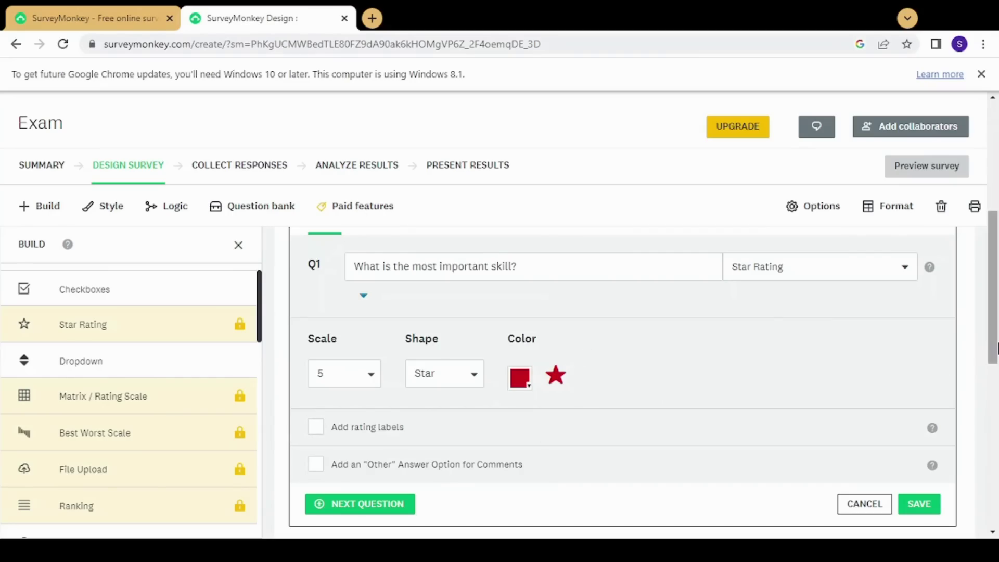
Change the question type of Q1 to Best worst scale
left_click_drag(997, 348, 997, 313)
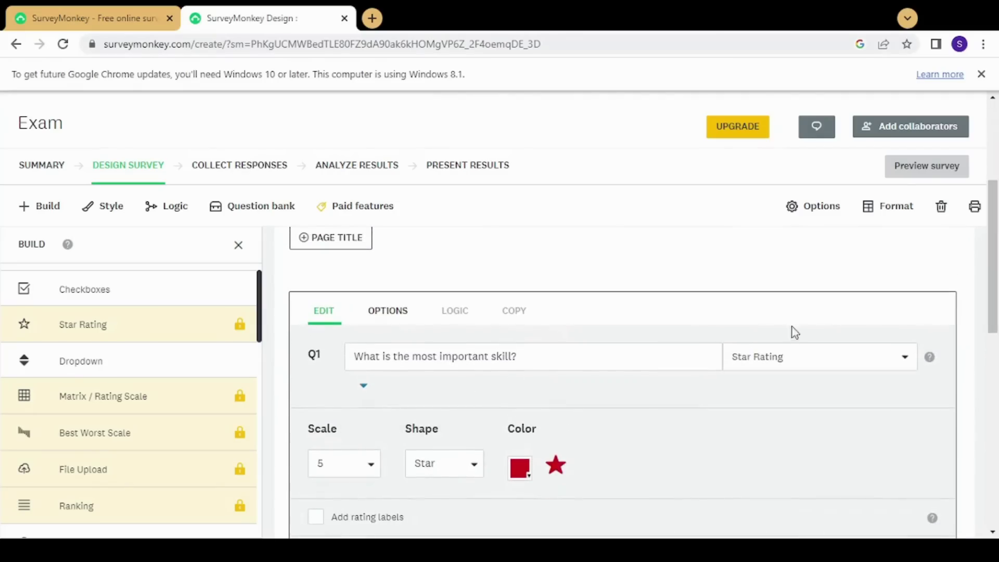
left_click(853, 364)
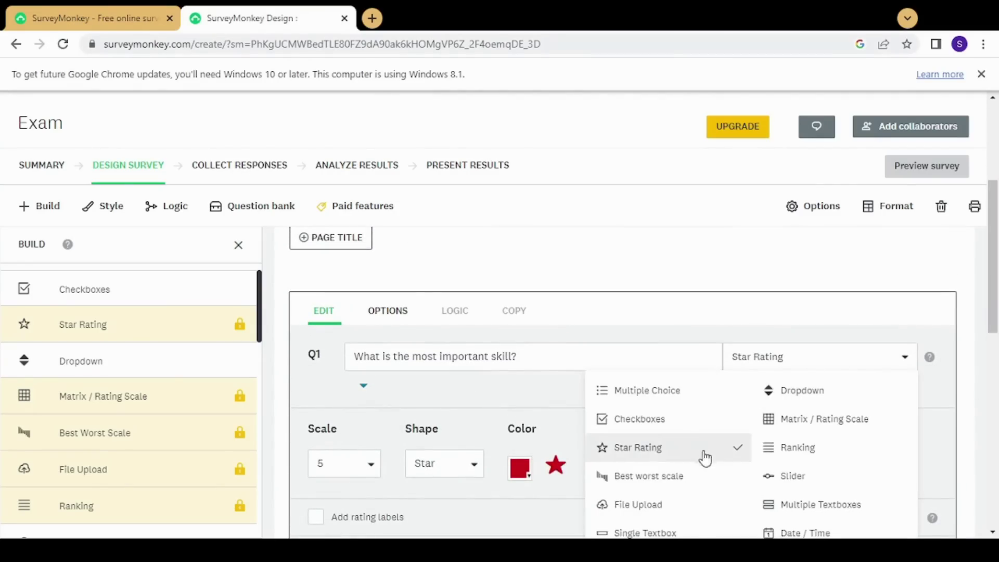
left_click(652, 477)
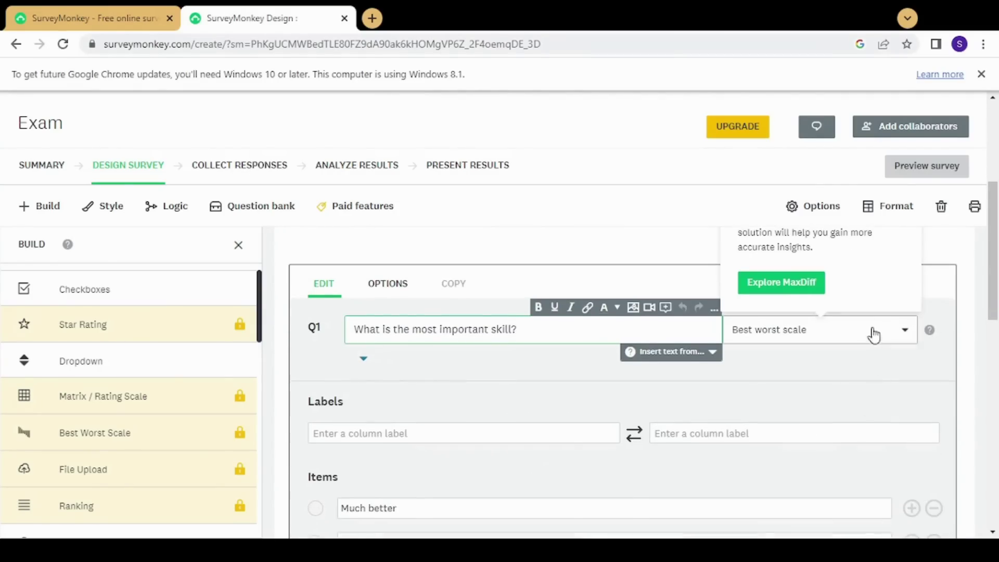
left_click_drag(997, 276, 997, 318)
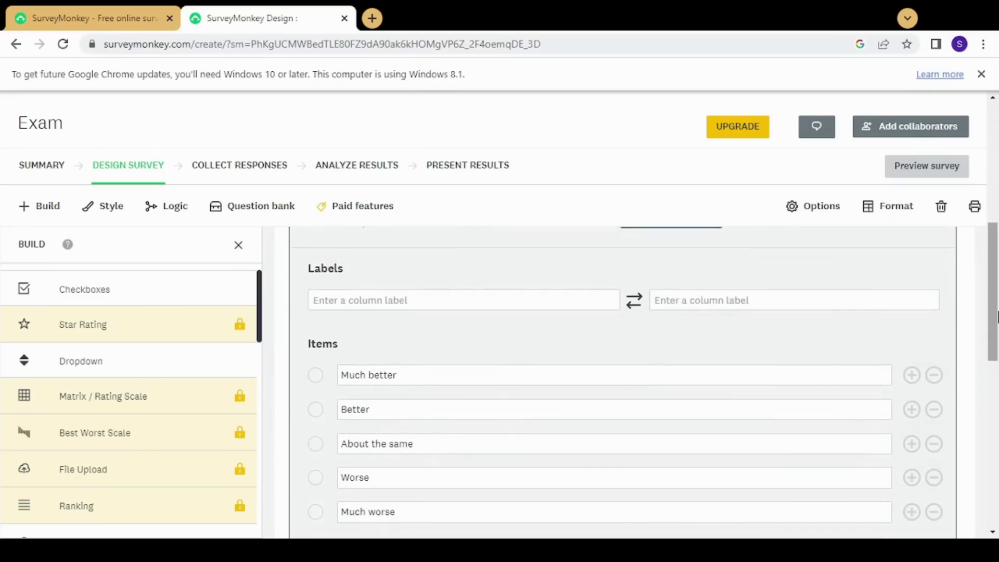
Enter d and e as the two column labels and clear the item labels below Much better
left_click(380, 295)
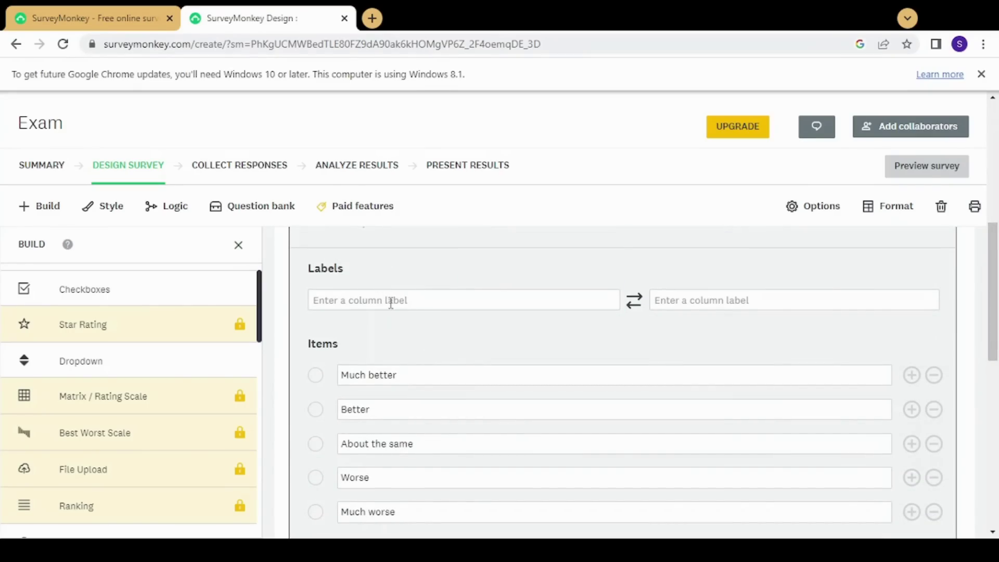
left_click(391, 300)
scroll(959, 298, "up", 3)
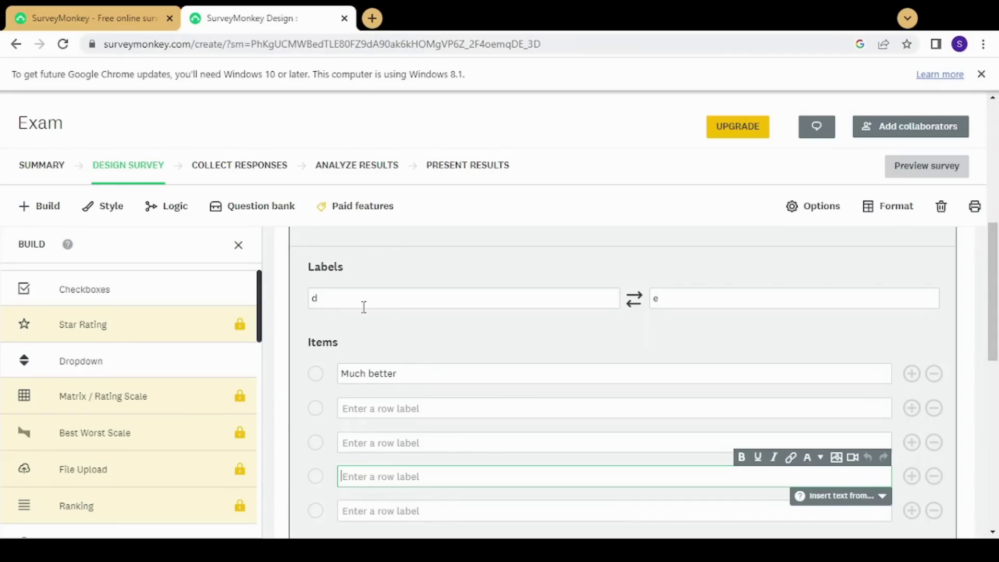
left_click_drag(364, 307, 292, 306)
left_click(386, 284)
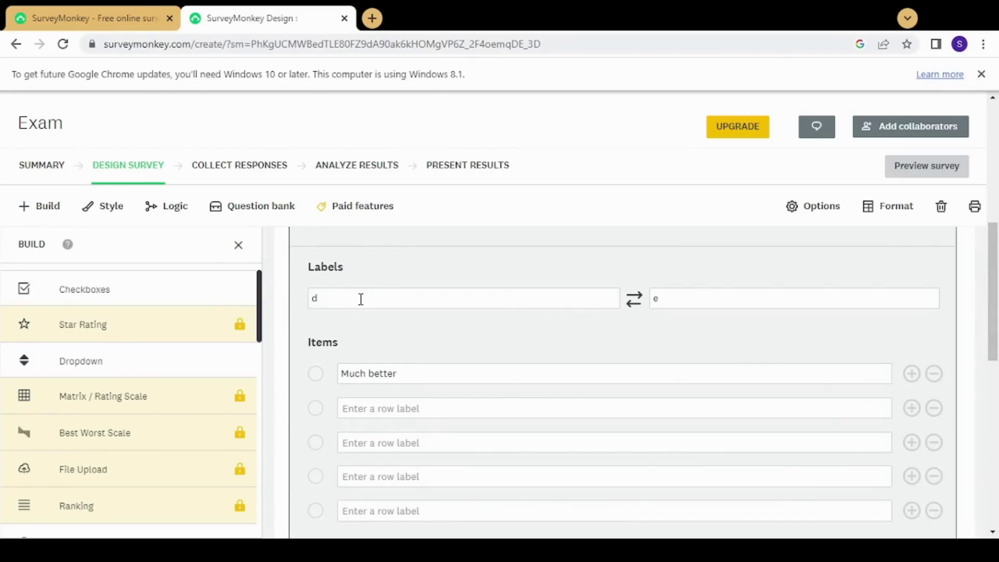
left_click_drag(360, 299, 276, 298)
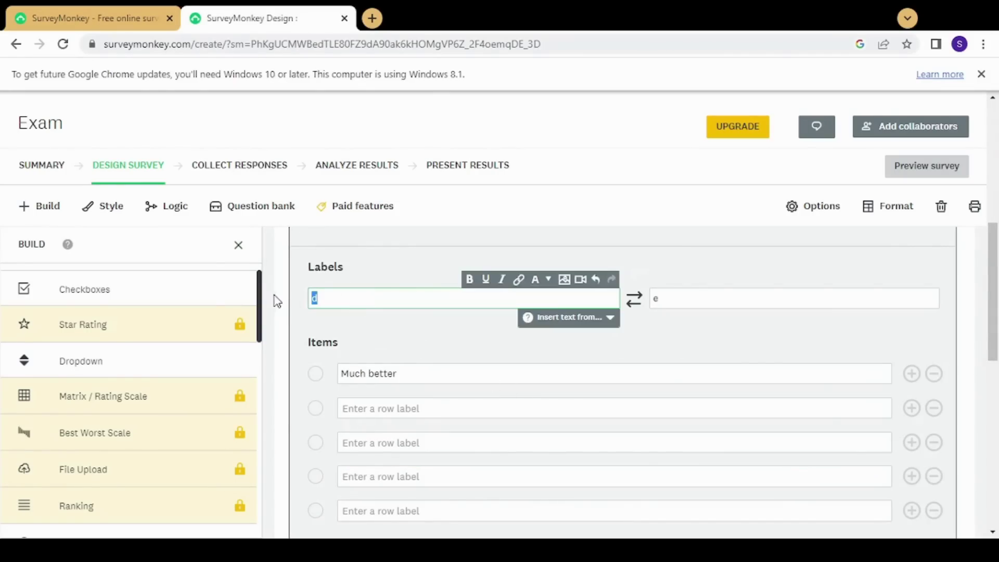
left_click(694, 304)
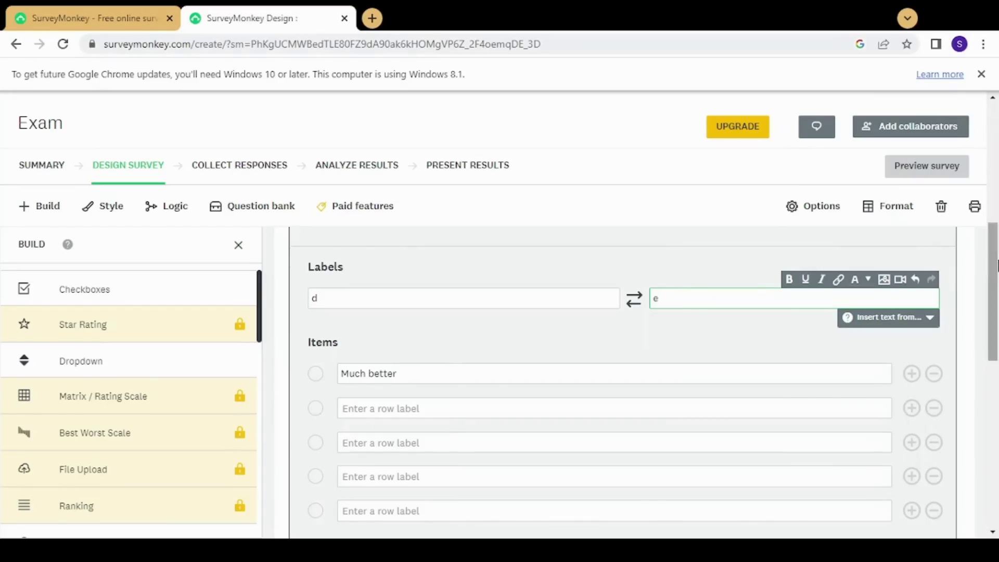
Change the question type of Q1 to File Upload and review its instructions, allowable file types and validation message settings
left_click_drag(993, 270, 997, 251)
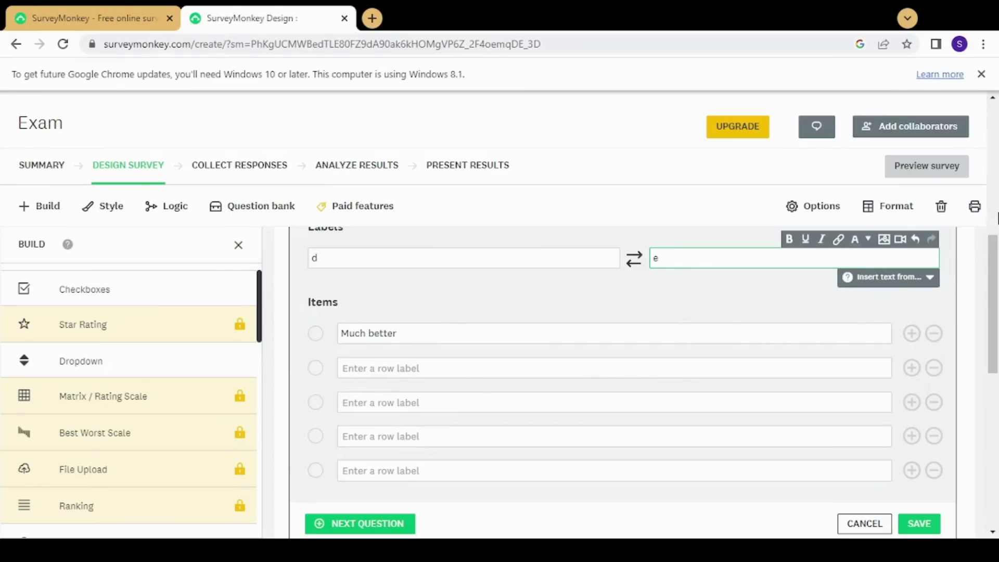
left_click_drag(997, 280, 996, 207)
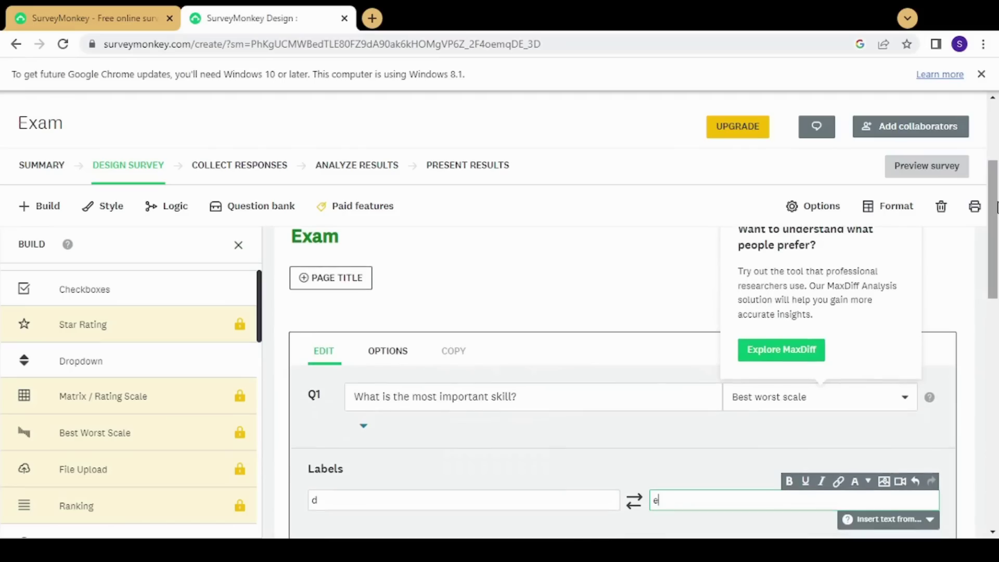
left_click(855, 408)
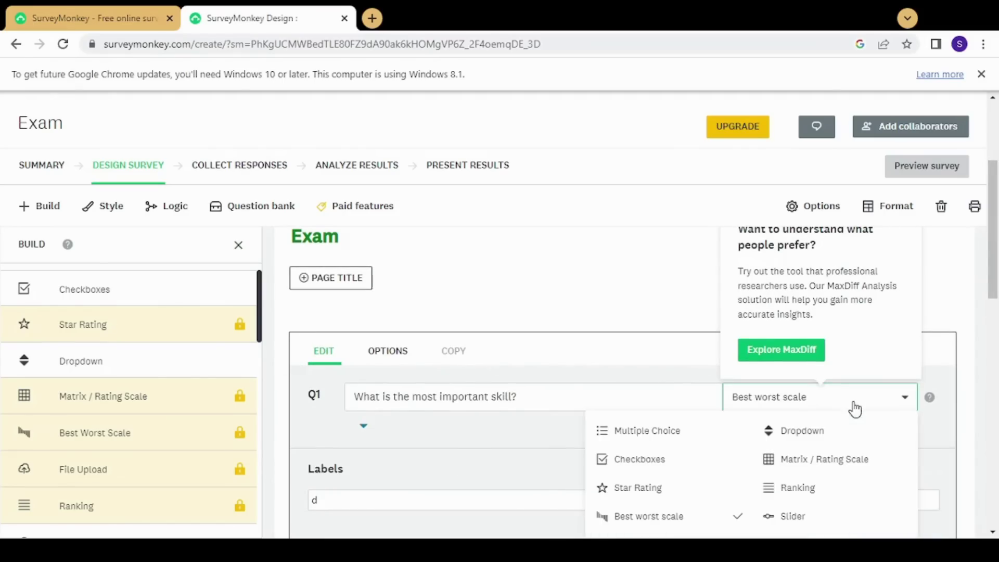
scroll(960, 401, "down", 5)
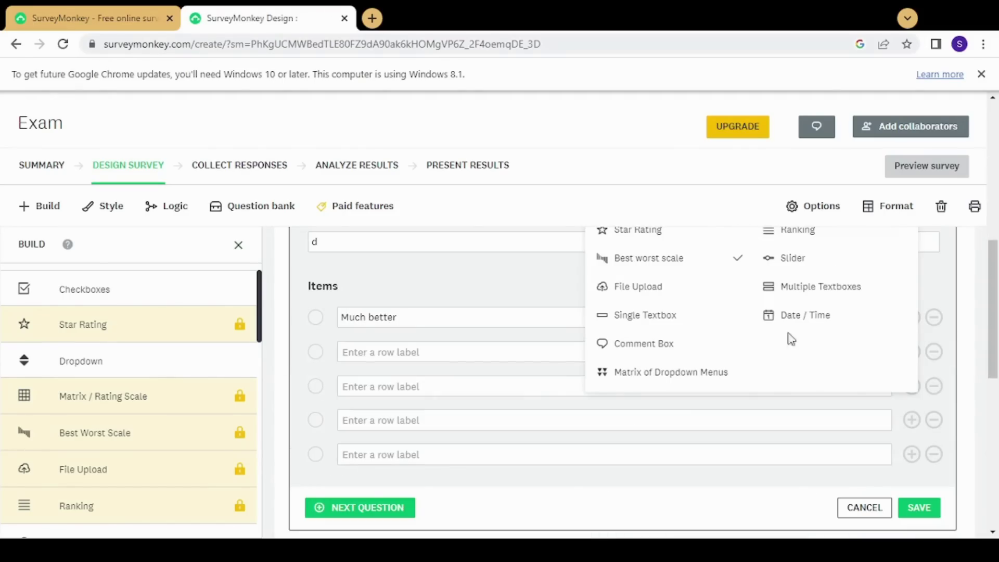
left_click(679, 299)
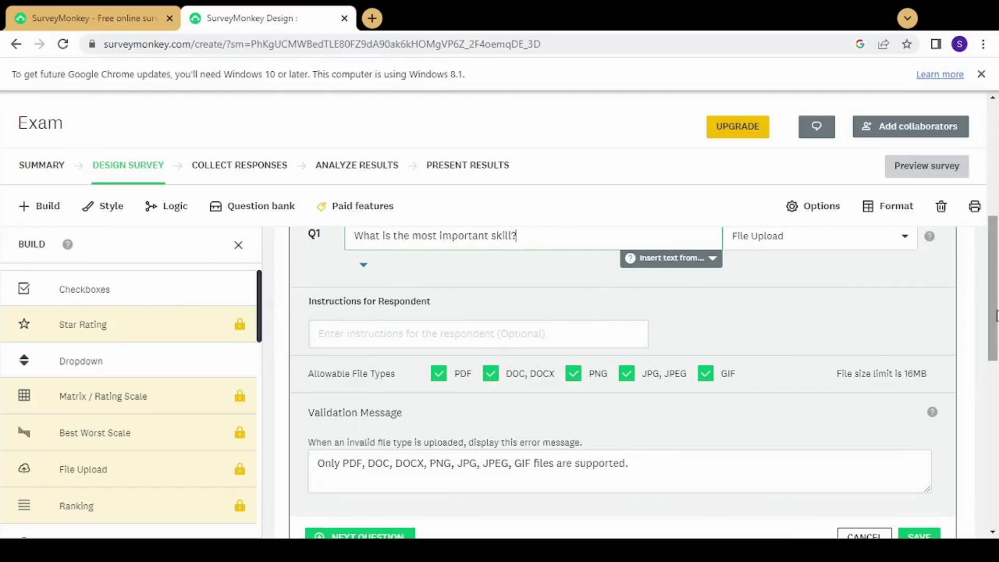
left_click_drag(996, 320, 995, 293)
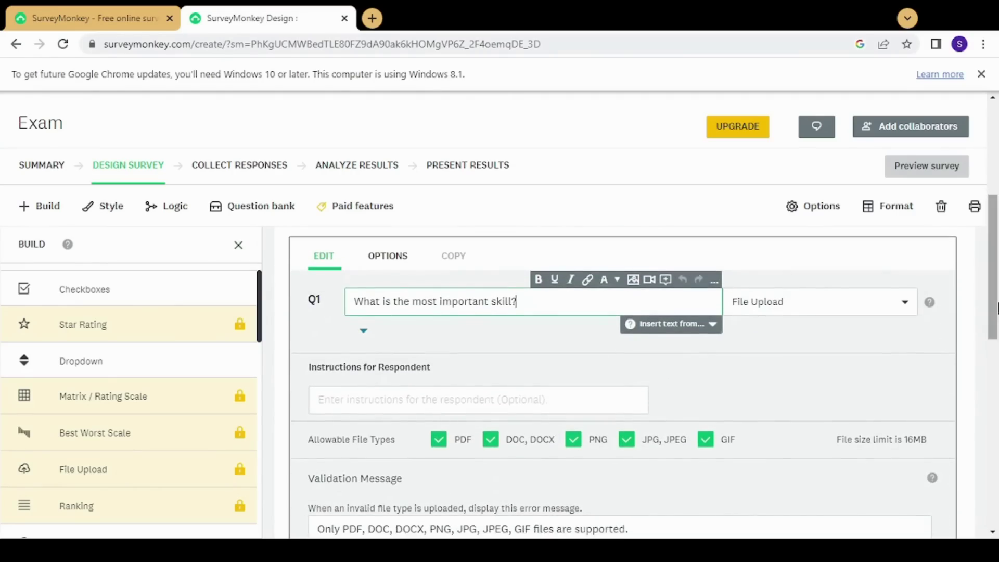
scroll(997, 328, "down", 1)
scroll(997, 327, "down", 1)
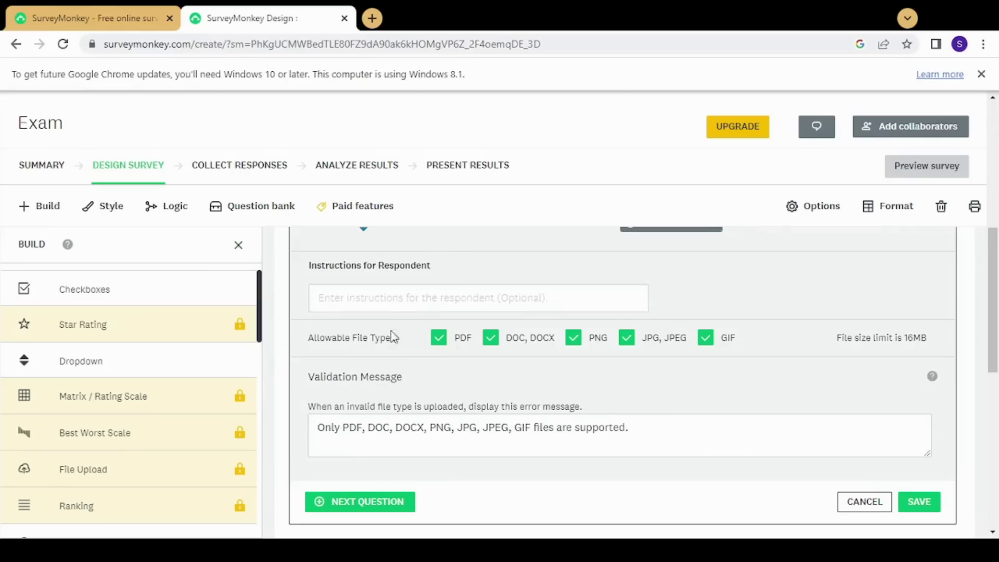
Allow only PDF uploads for Q1 by clearing DOC, DOCX, PNG, JPG, JPEG and GIF, and check the validation message
left_click(378, 310)
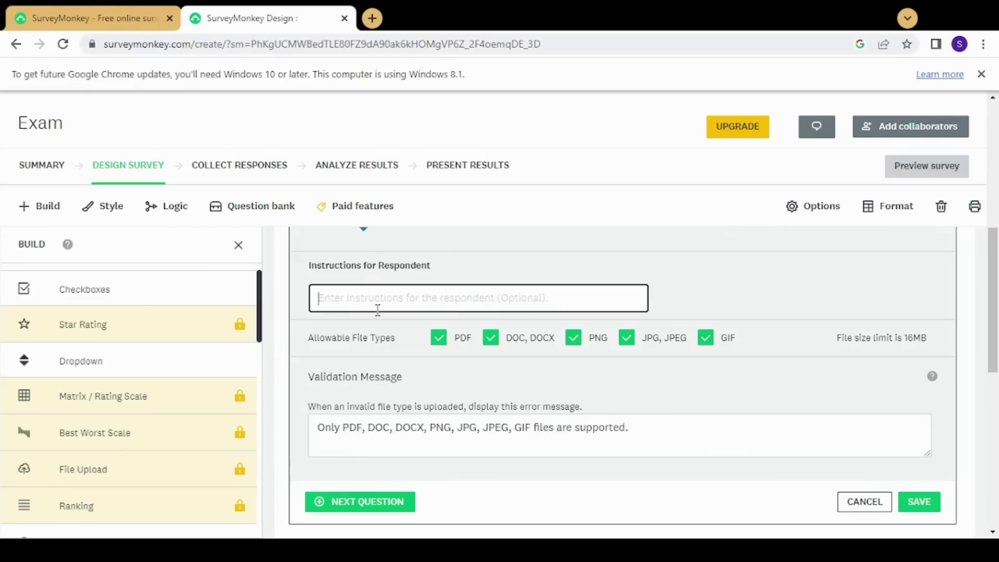
left_click(486, 272)
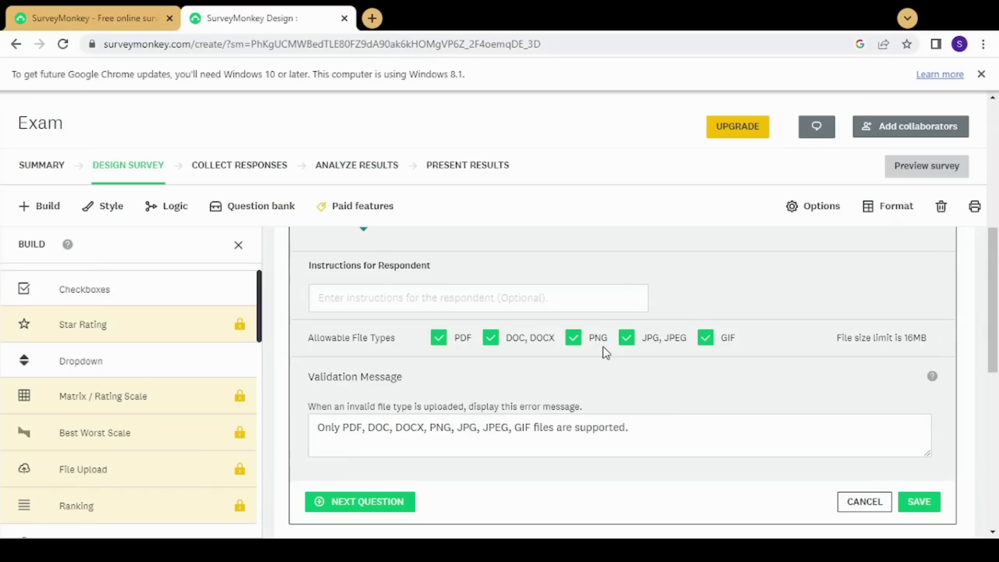
left_click(491, 338)
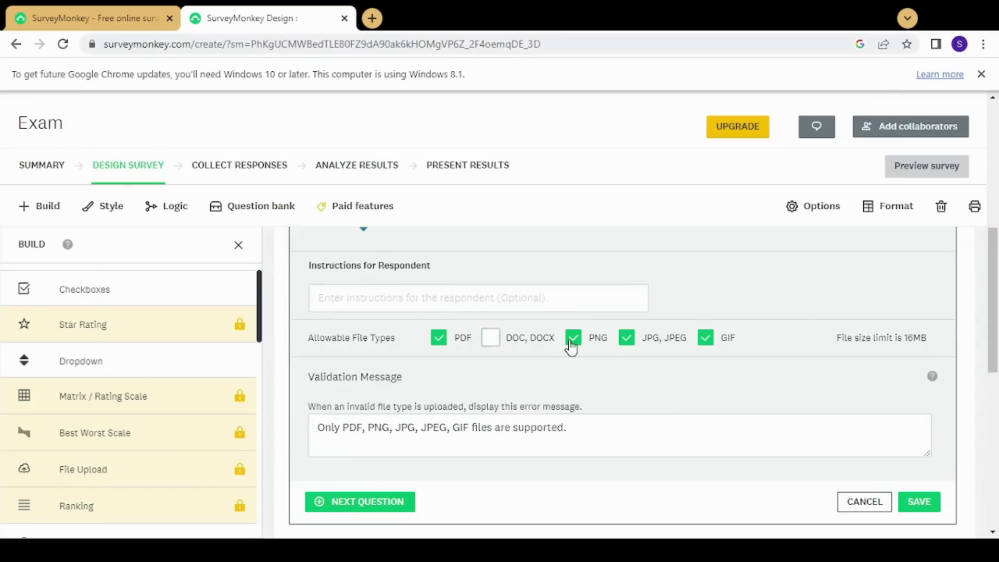
left_click(573, 338)
left_click(626, 338)
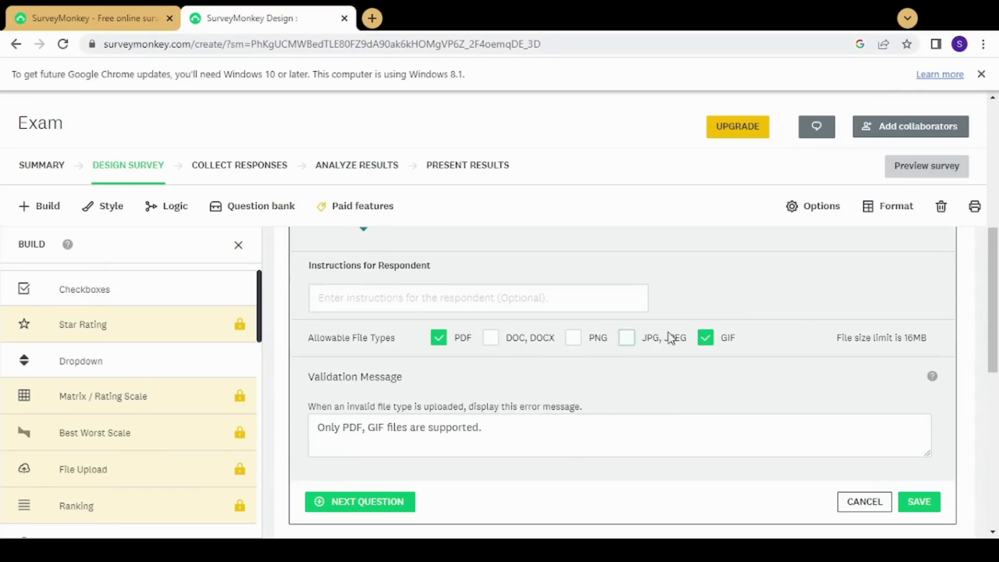
left_click(705, 339)
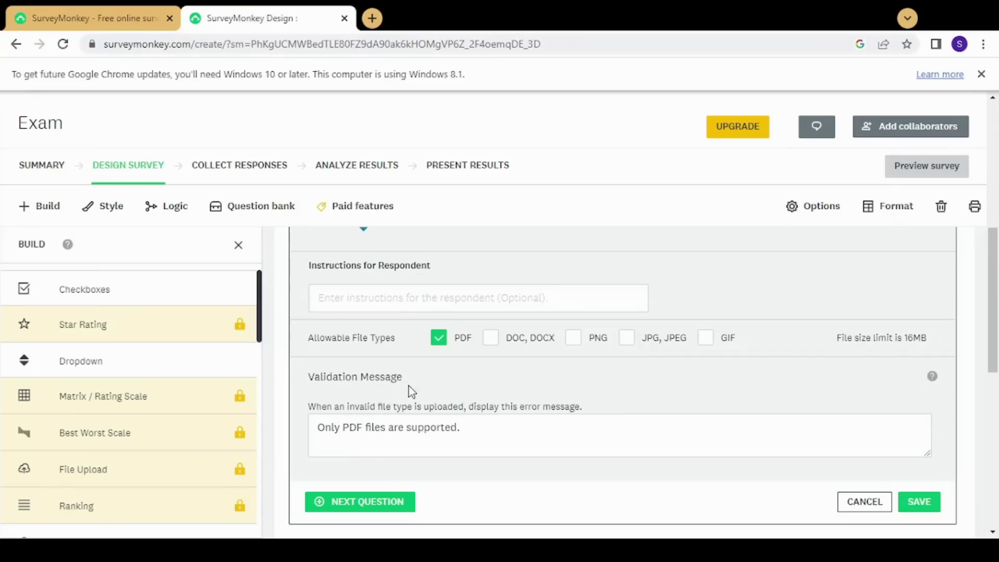
left_click(504, 437)
left_click_drag(504, 437, 283, 448)
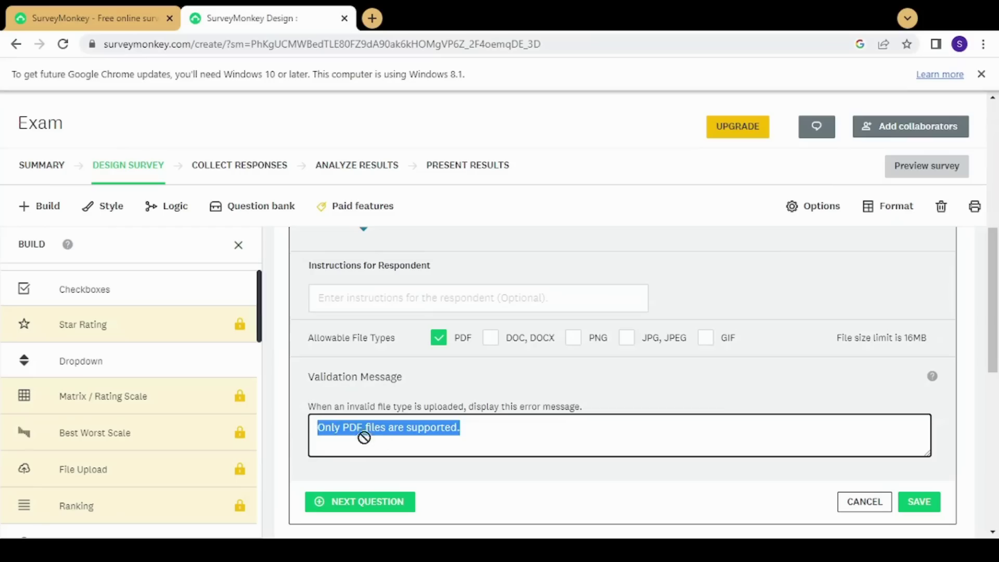
left_click(482, 440)
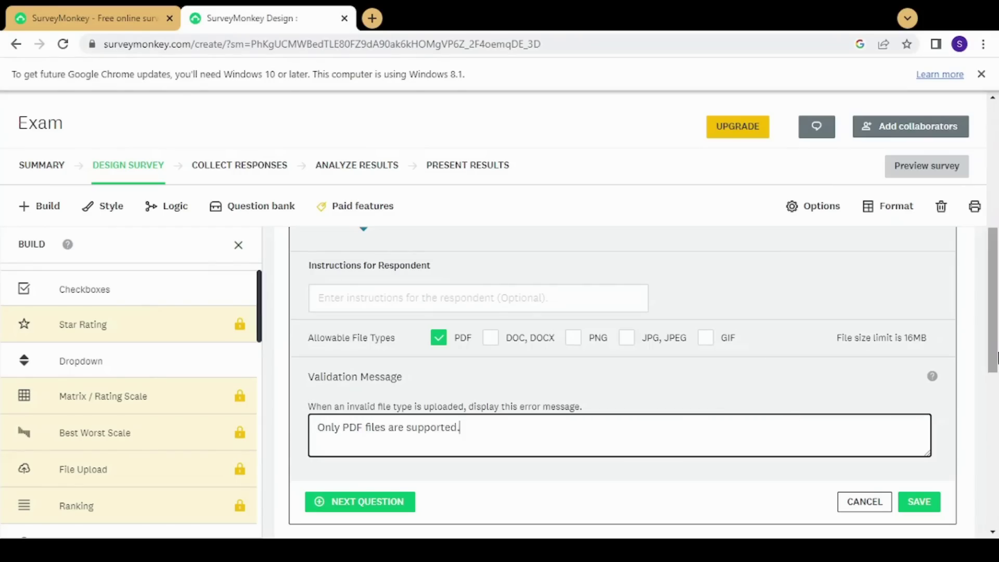
Try the Single Textbox and Comment Box question types for Q1
left_click_drag(994, 364, 876, 337)
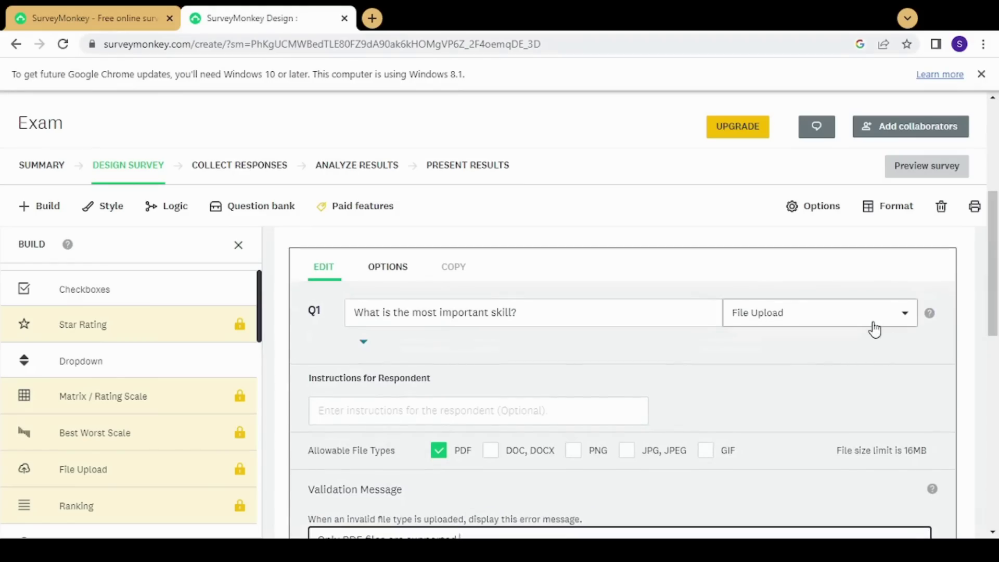
left_click(873, 326)
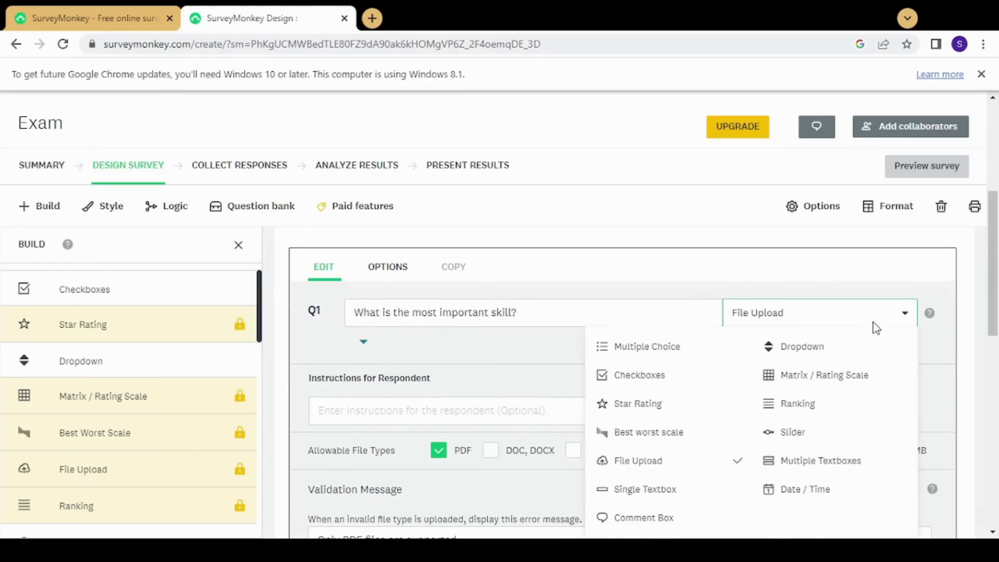
left_click(687, 499)
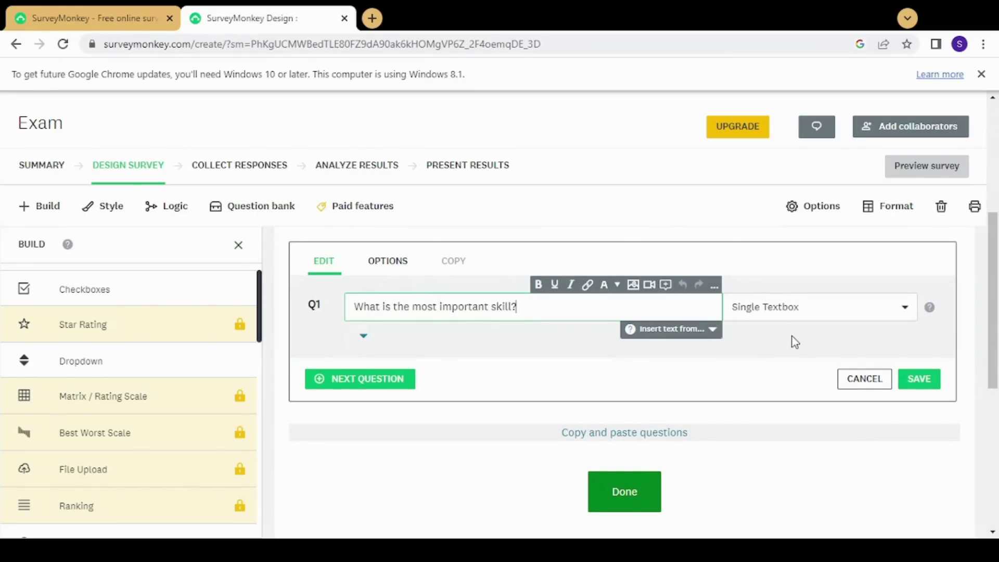
left_click(796, 310)
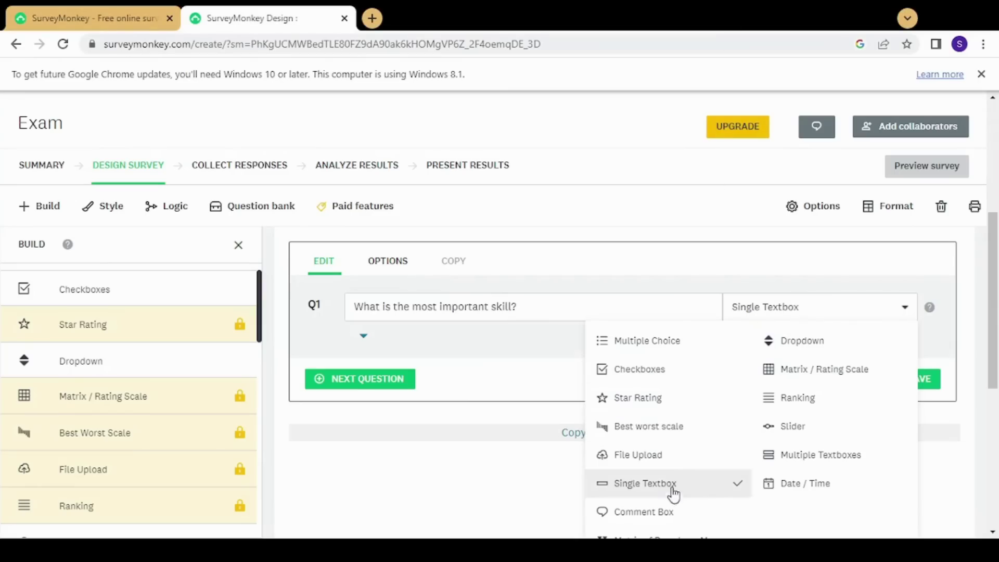
left_click(665, 509)
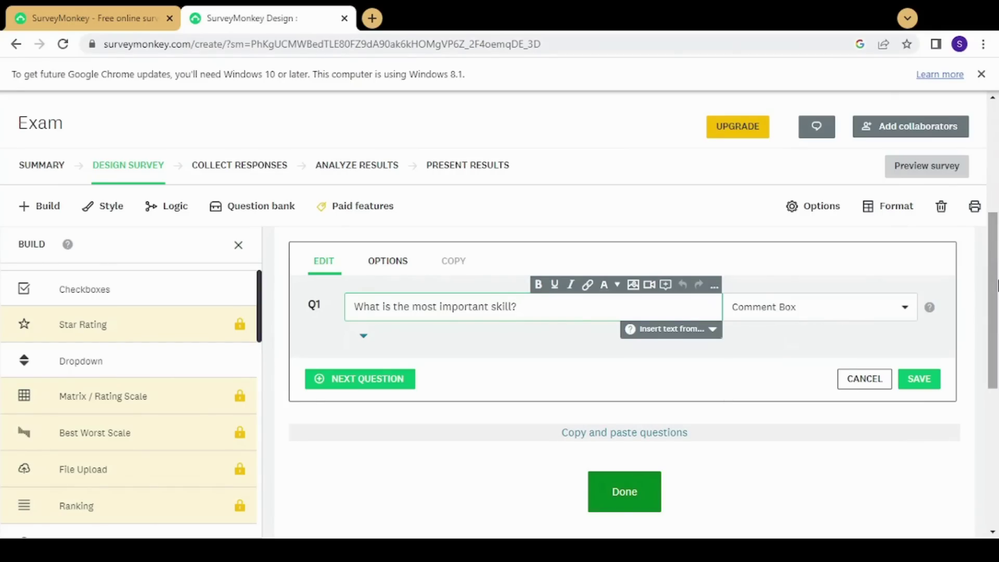
Change the question type of Q1 to Matrix of Dropdown Menus and review its row and column label fields
scroll(995, 289, "down", 1)
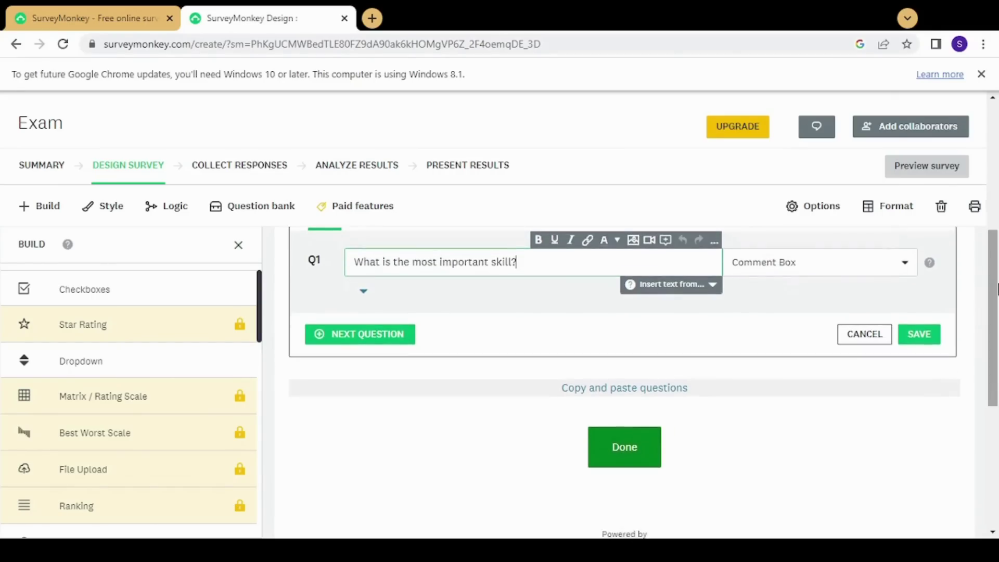
left_click(852, 278)
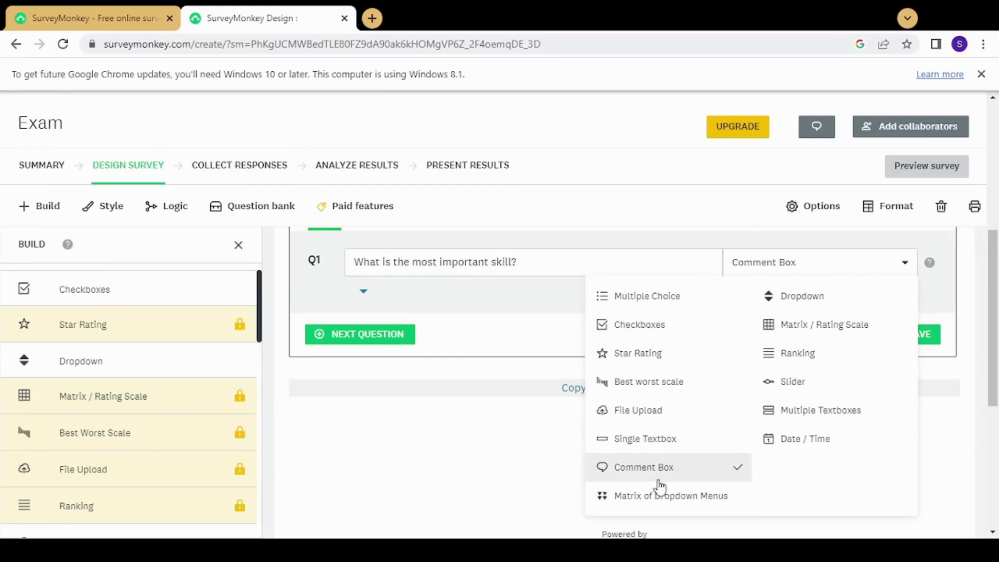
left_click(643, 497)
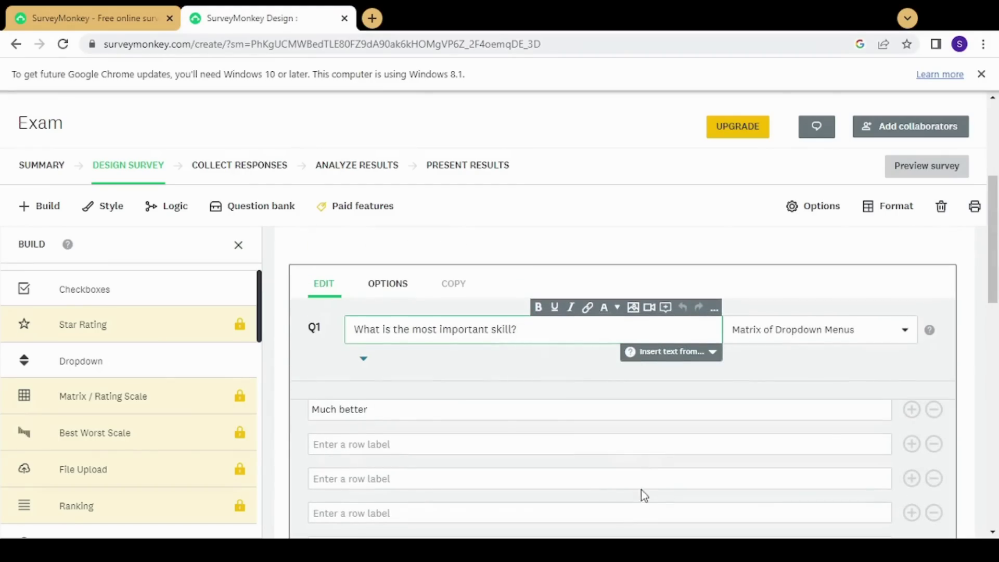
scroll(995, 242, "down", 1)
mouse_move(998, 242)
left_mouse_down()
mouse_move(997, 317)
mouse_move(997, 261)
left_mouse_up()
left_click(503, 351)
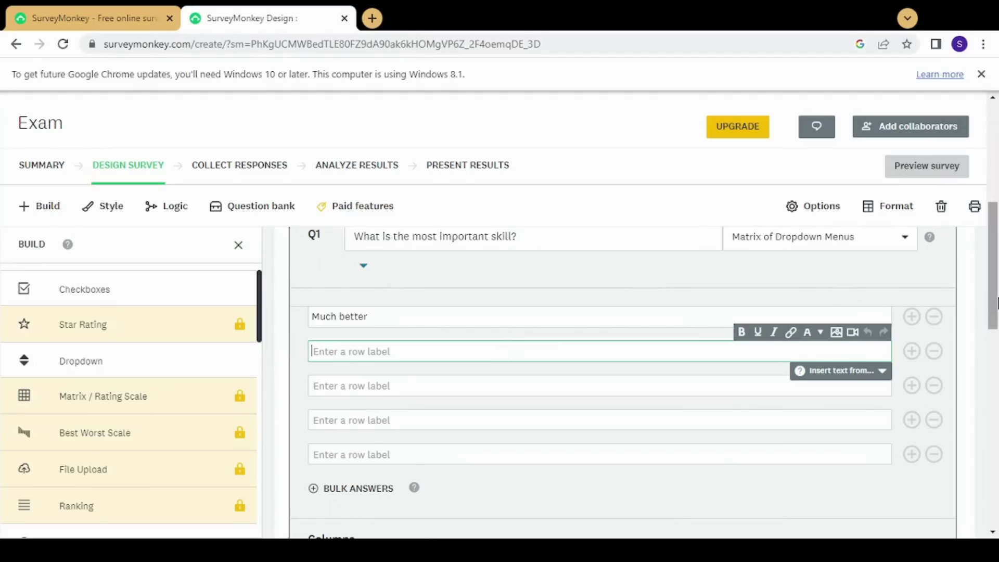
mouse_move(998, 303)
left_mouse_down()
mouse_move(997, 342)
mouse_move(995, 313)
left_mouse_up()
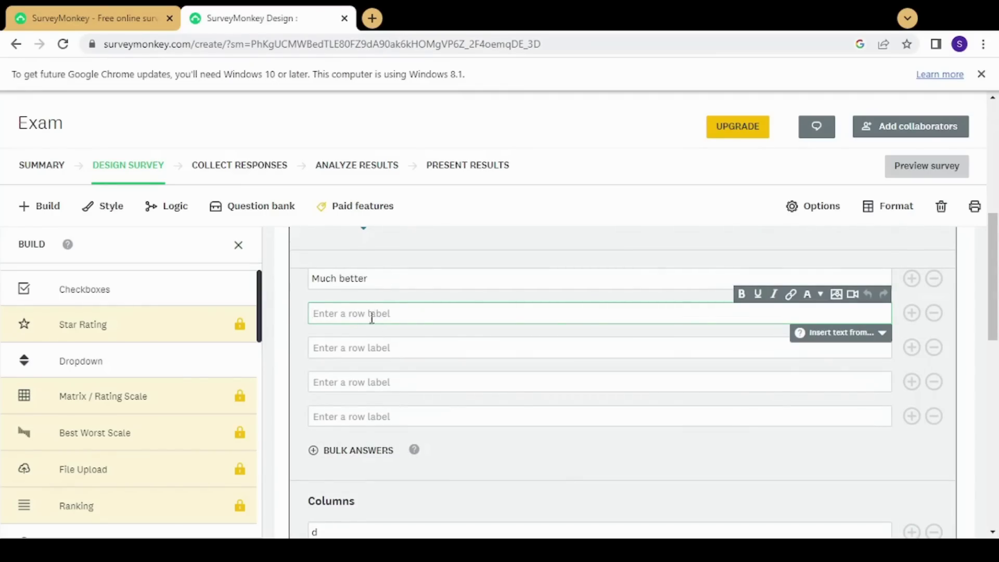
left_click(379, 344)
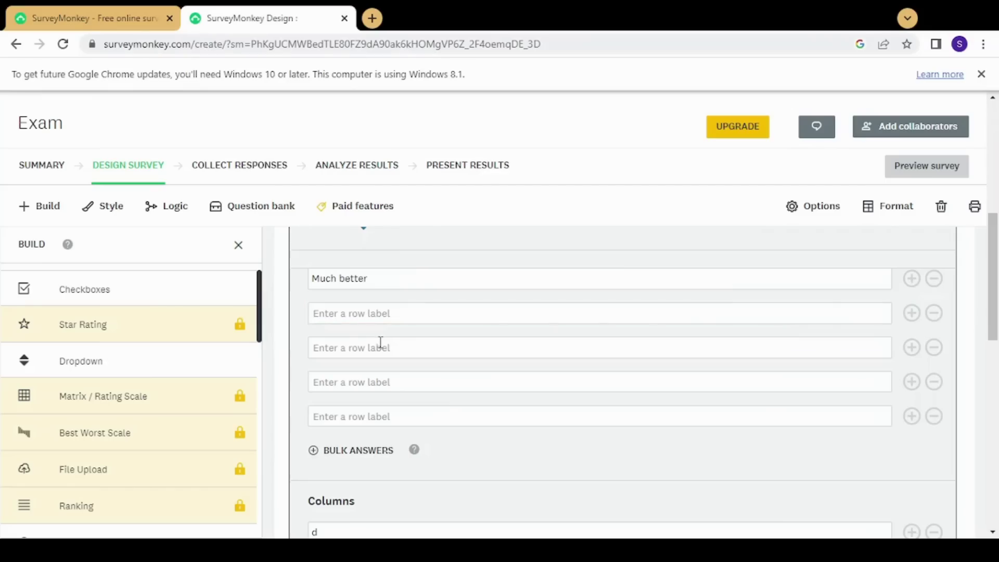
left_click(391, 373)
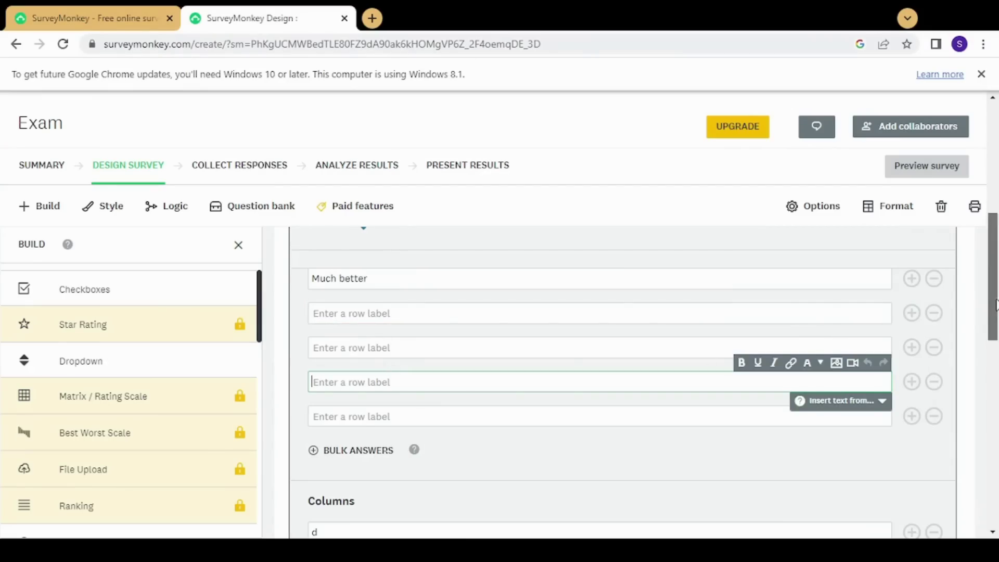
scroll(997, 327, "down", 2)
scroll(996, 328, "down", 3)
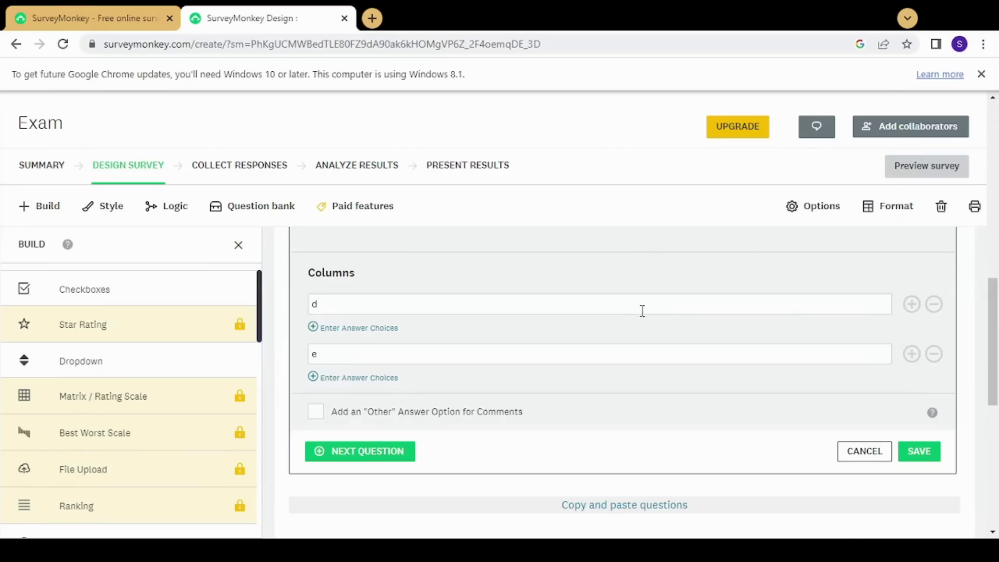
Change the question type of Q1 to Dropdown
scroll(997, 260, "up", 4)
scroll(997, 237, "up", 1)
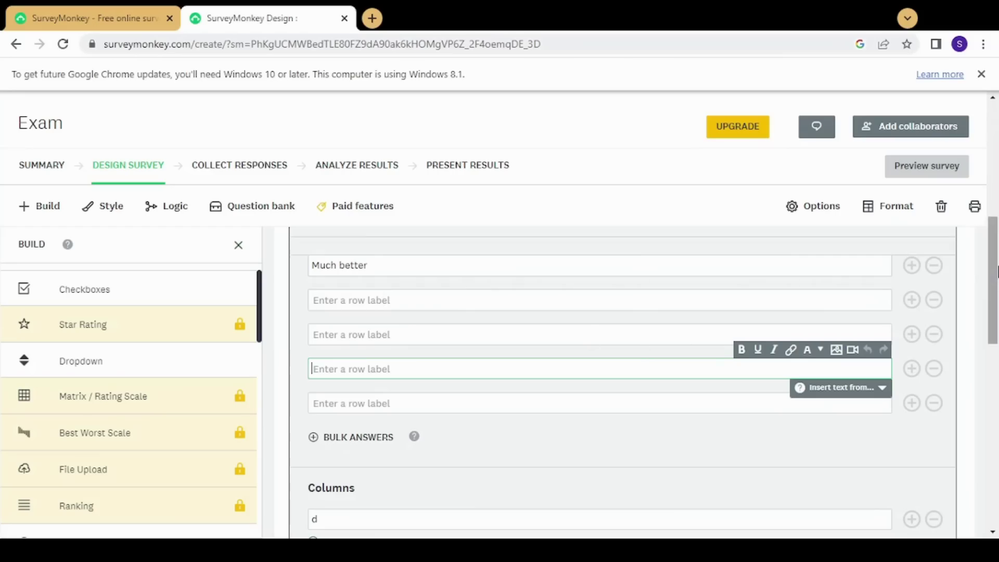
scroll(997, 242, "up", 2)
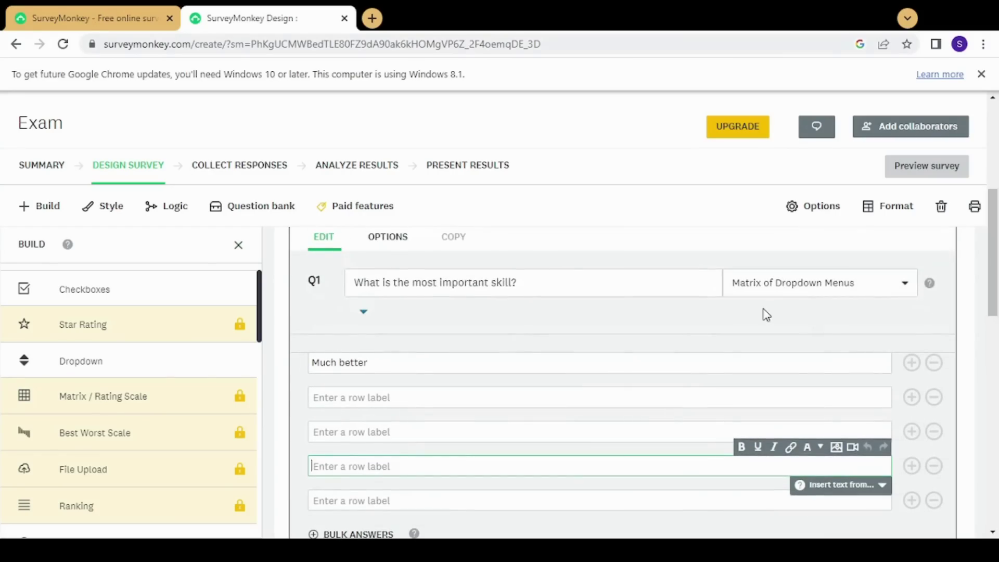
left_click(815, 291)
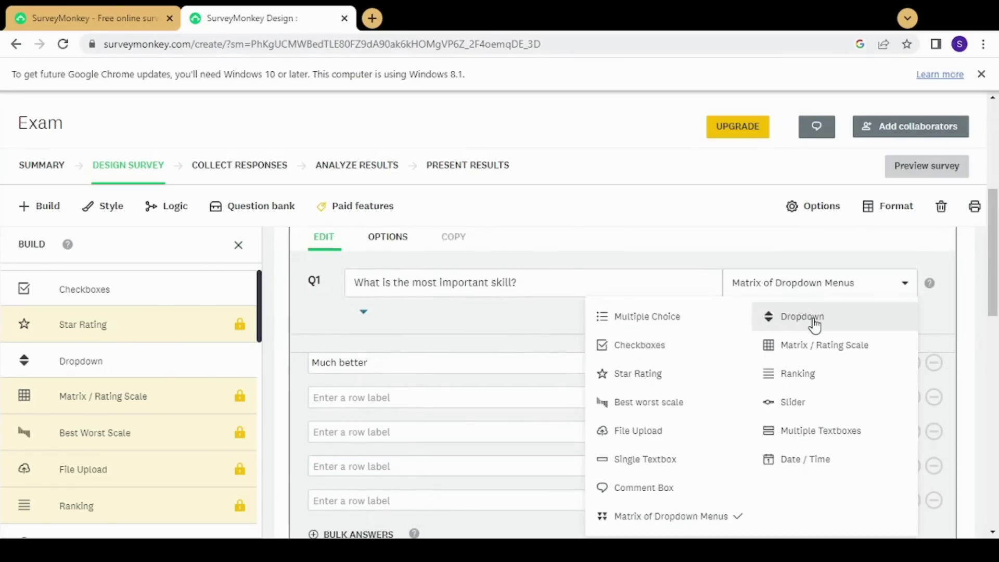
left_click(814, 321)
Examine the Dropdown question's answer choice fields, points and Answer Genius scale settings
scroll(996, 293, "down", 1)
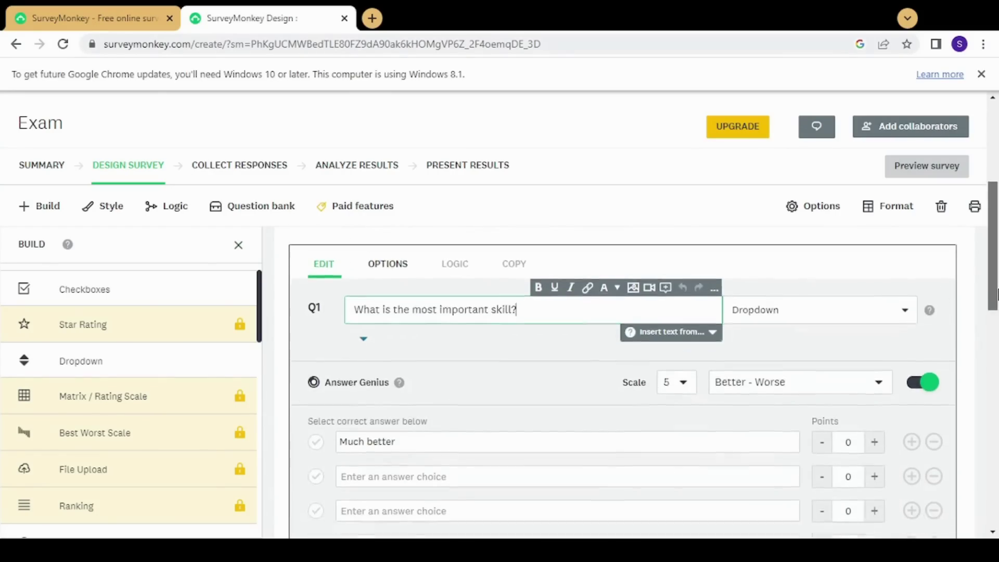
scroll(996, 294, "down", 1)
scroll(998, 326, "down", 1)
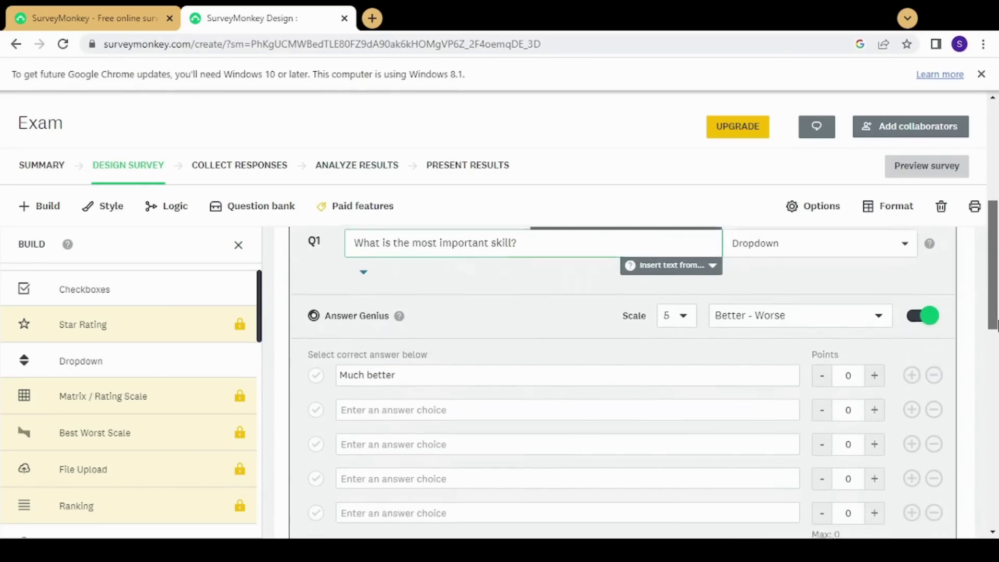
scroll(998, 325, "down", 1)
scroll(998, 322, "up", 2)
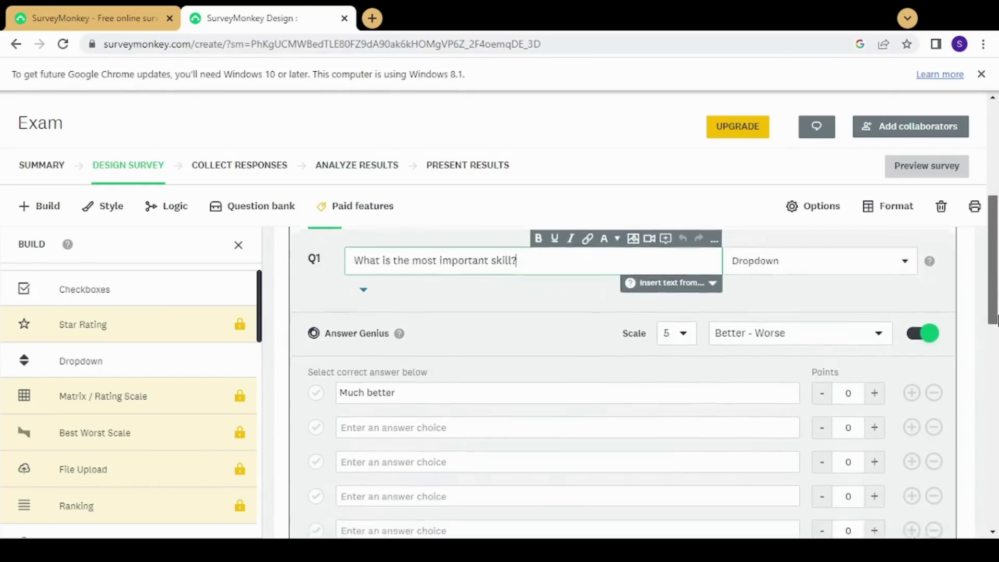
scroll(997, 322, "down", 1)
scroll(997, 323, "up", 1)
scroll(998, 323, "down", 1)
scroll(997, 320, "down", 1)
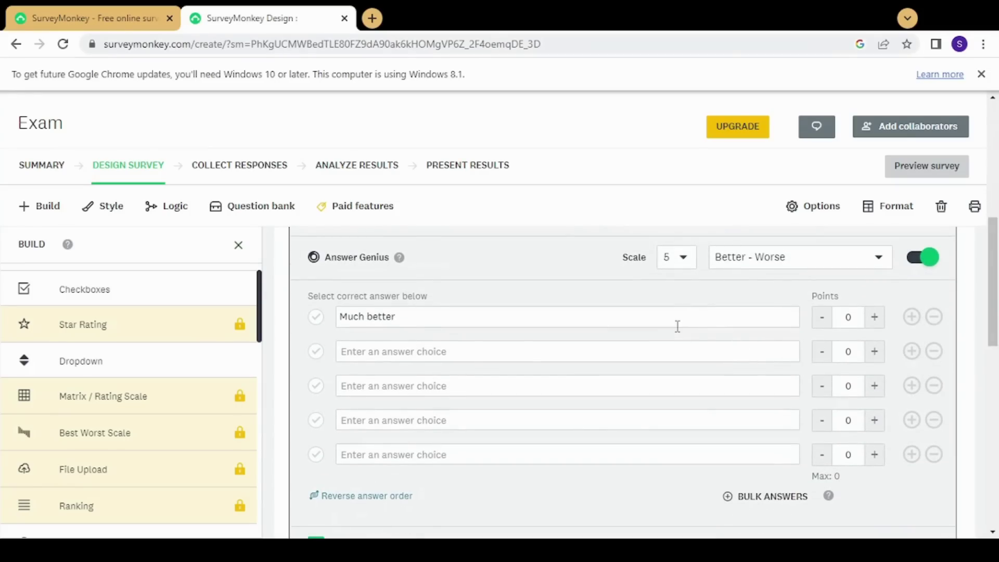
left_click(677, 326)
left_click(587, 354)
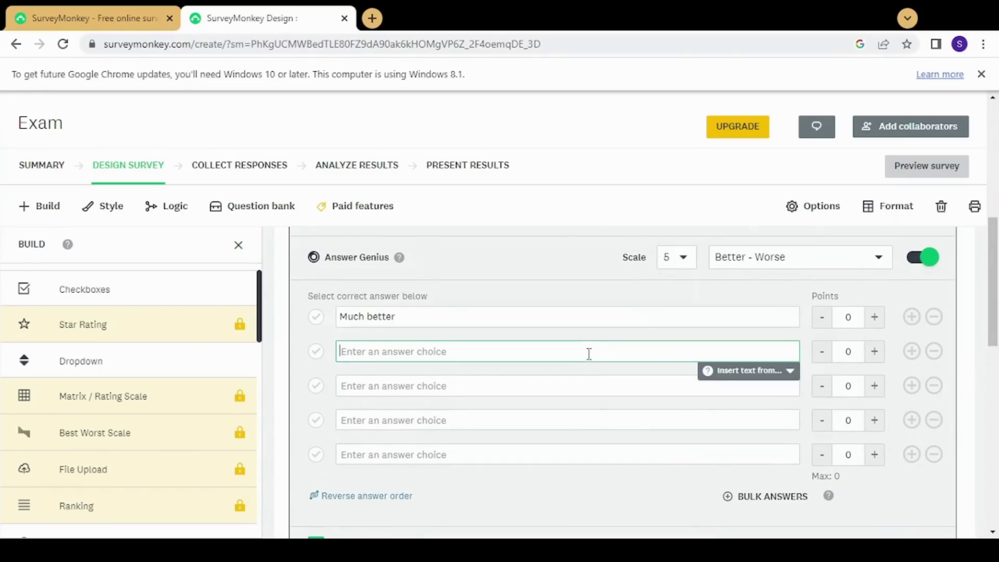
left_click(589, 382)
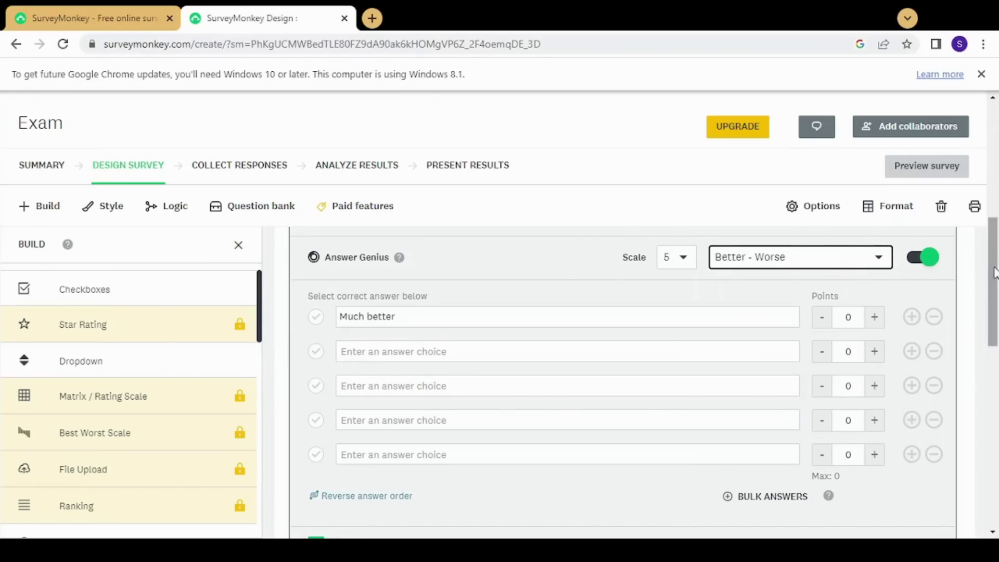
Change the question type of Q1 to Matrix / Rating Scale and review its row labels, columns and weights
scroll(992, 260, "up", 3)
left_click(872, 310)
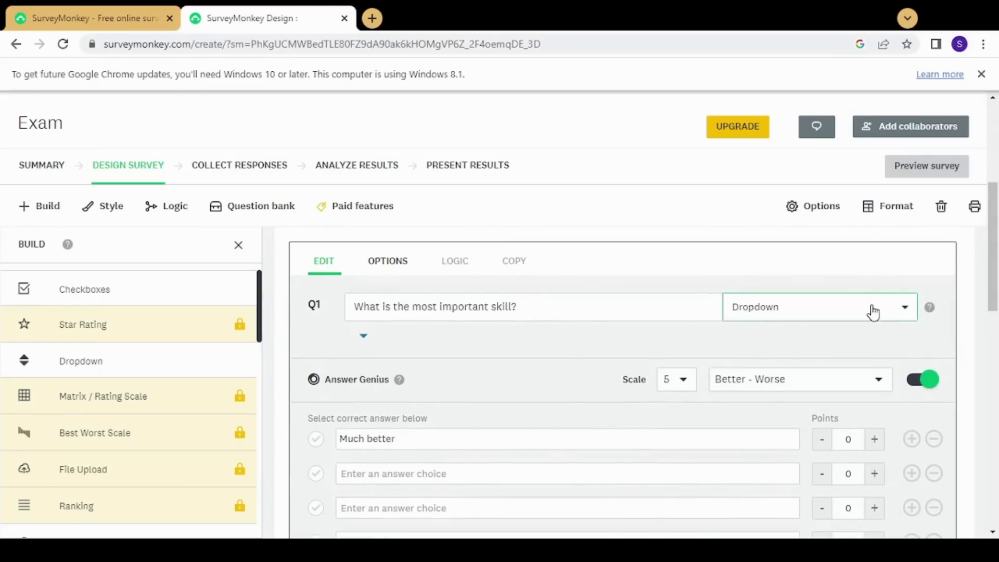
left_click(847, 370)
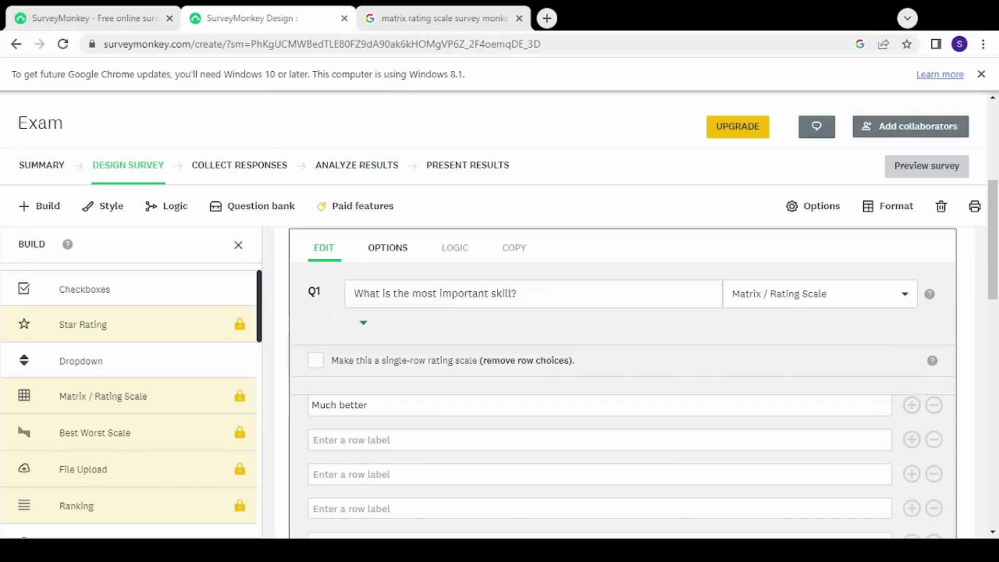
left_click_drag(994, 230, 996, 344)
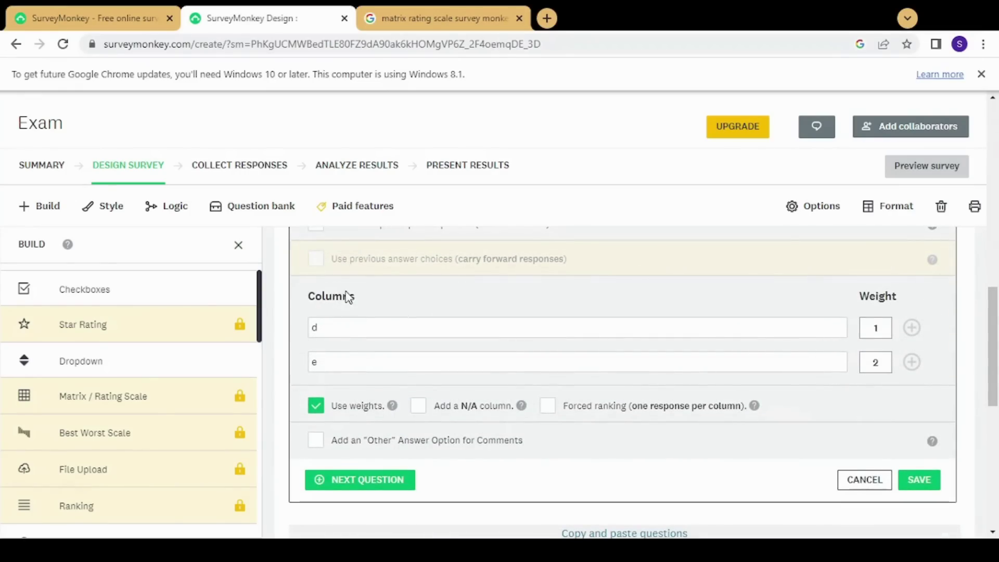
left_click_drag(996, 326, 998, 246)
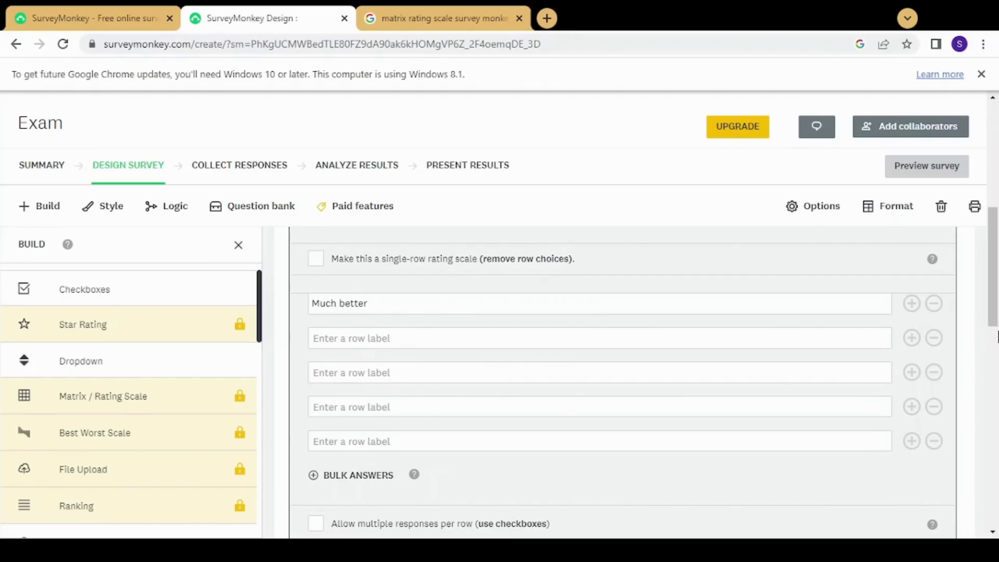
left_click_drag(998, 256, 997, 371)
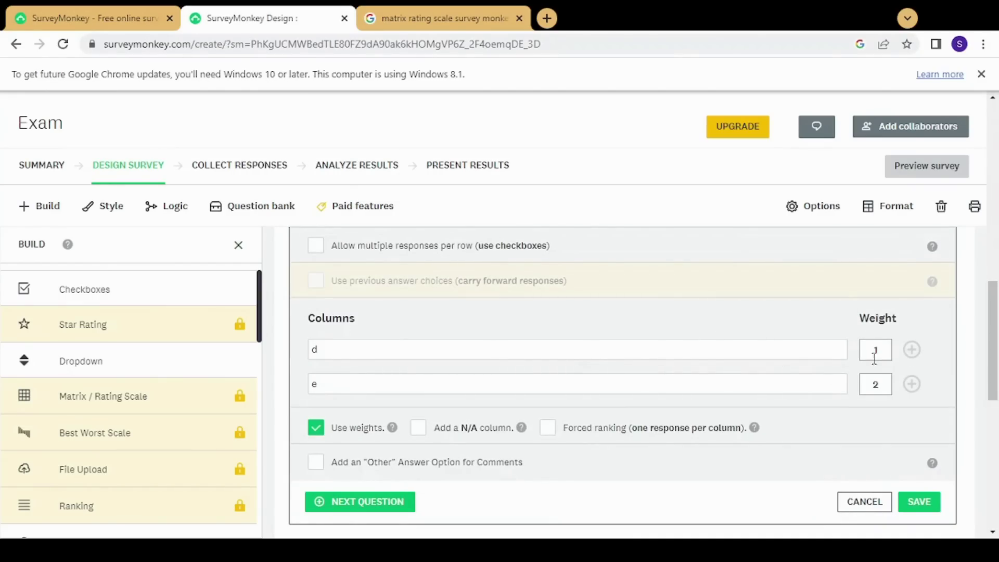
left_click_drag(994, 381, 997, 276)
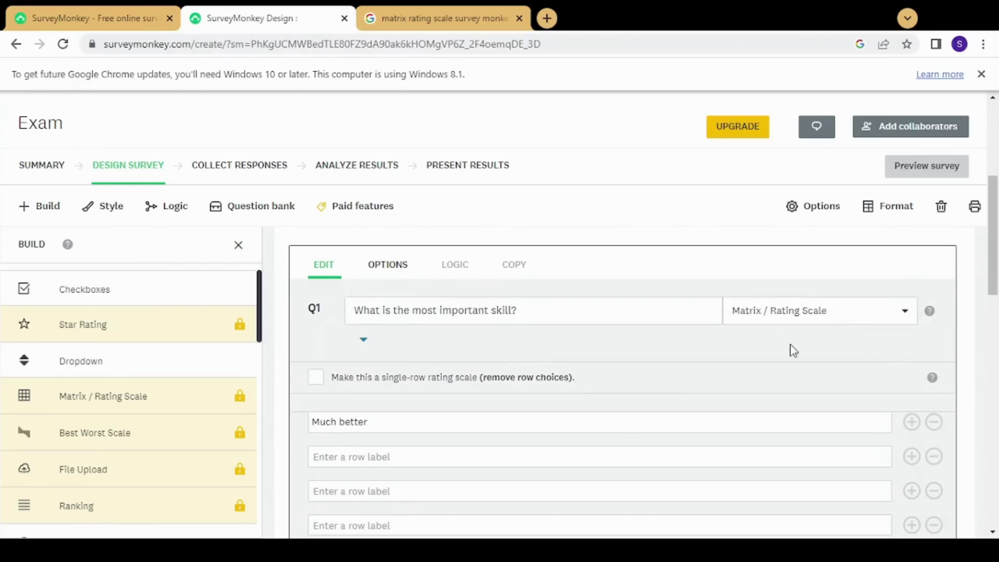
Change the question type of Q1 to Ranking and review its row label fields
left_click(829, 311)
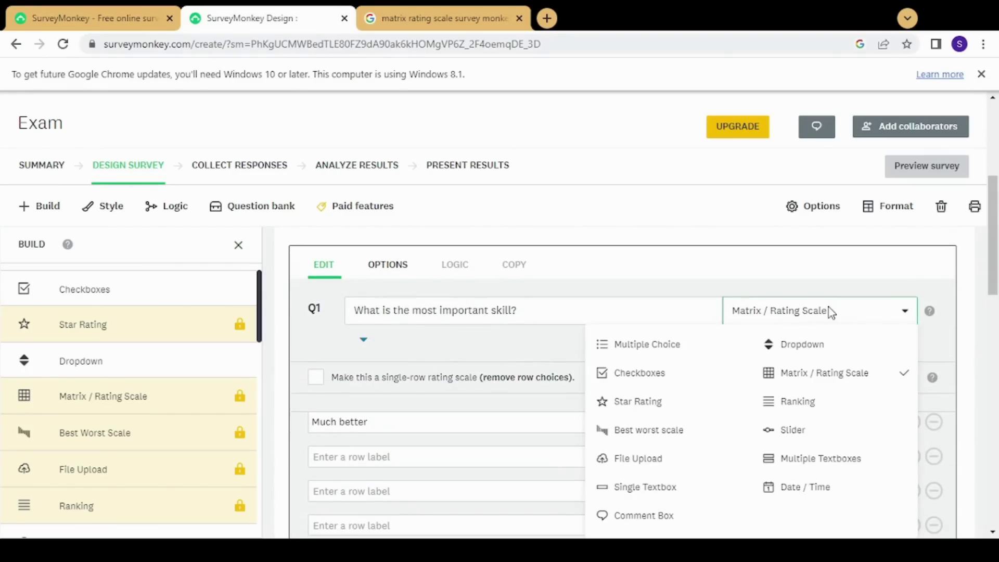
left_click(799, 402)
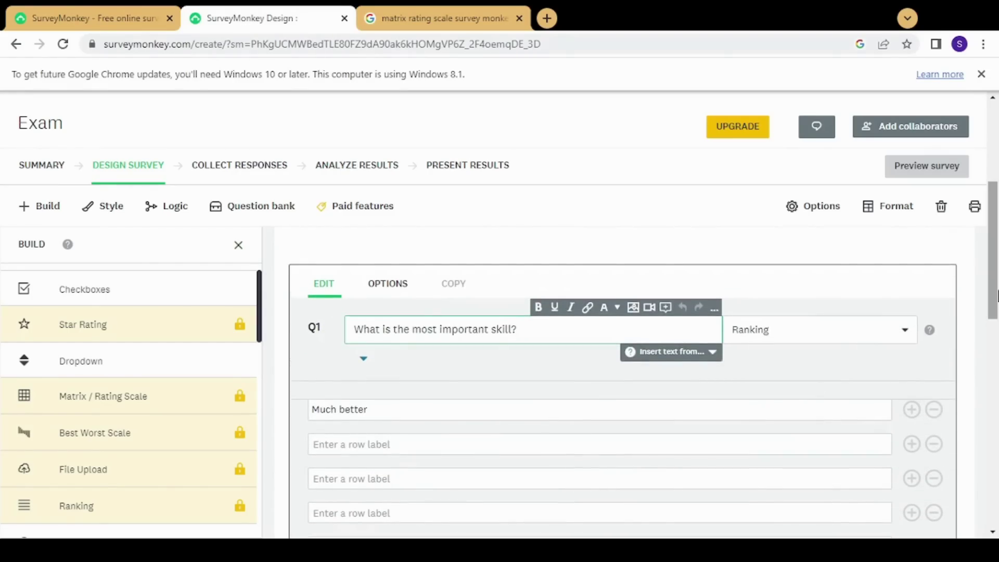
mouse_move(996, 296)
left_mouse_down()
mouse_move(997, 371)
mouse_move(998, 292)
left_mouse_up()
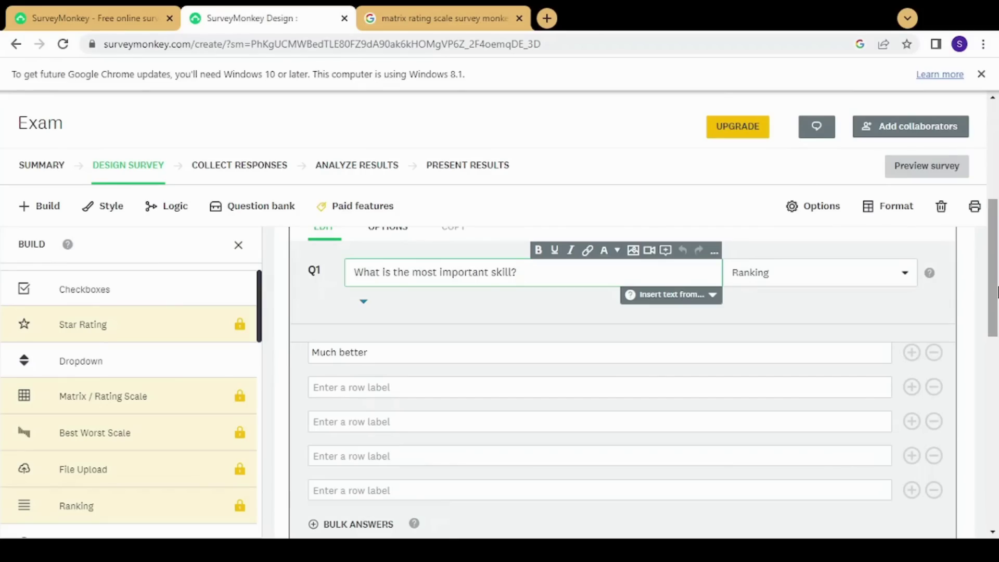
Change the question type of Q1 to Slider and review its scale range label fields
left_click(881, 282)
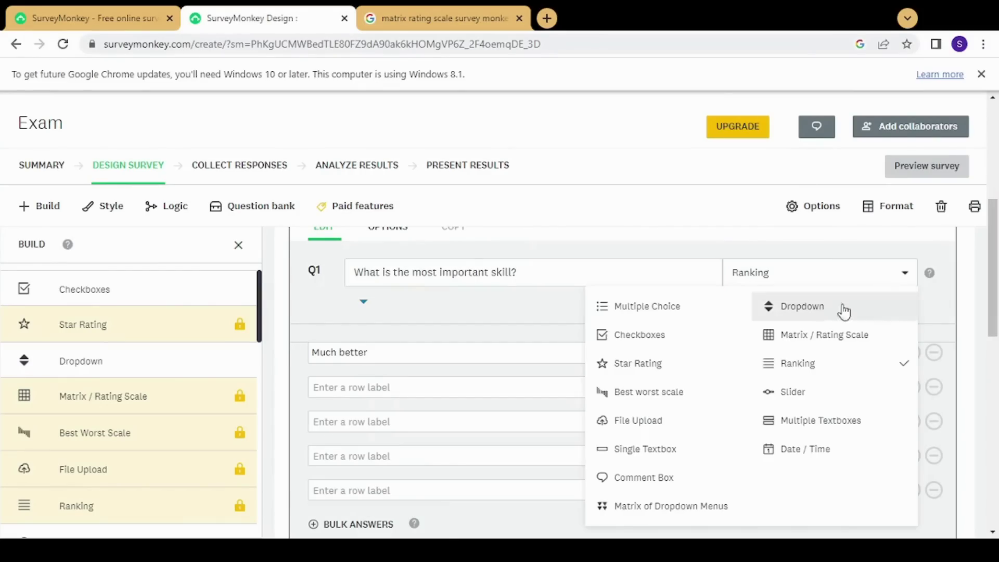
left_click(801, 392)
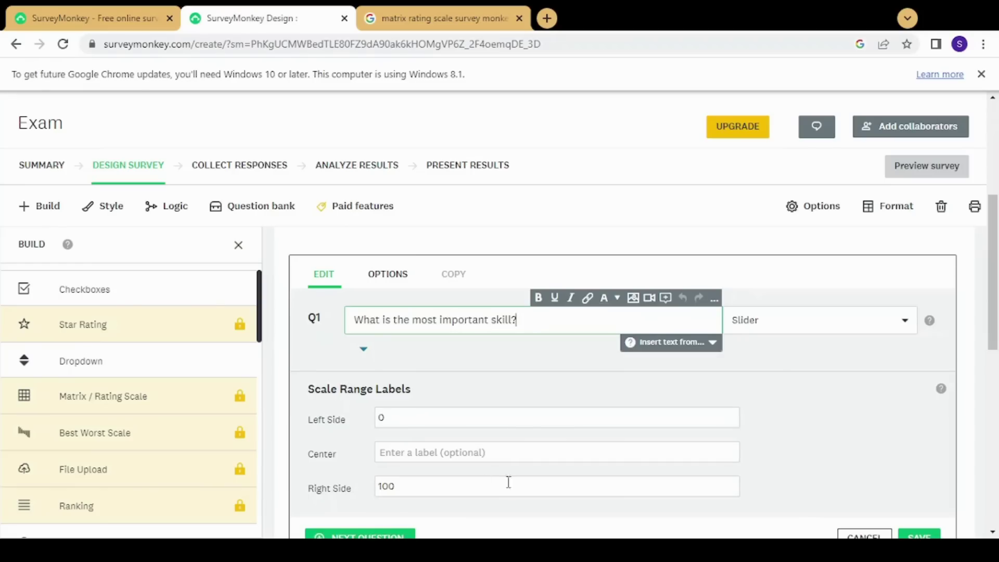
left_click(463, 451)
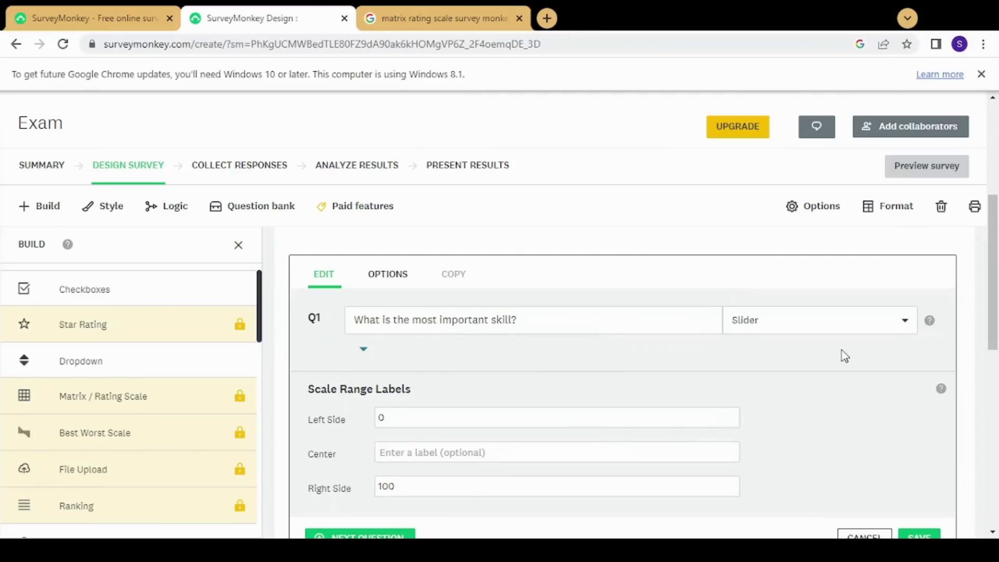
Change the question type of Q1 to Multiple Textboxes and review its label fields
left_click(822, 334)
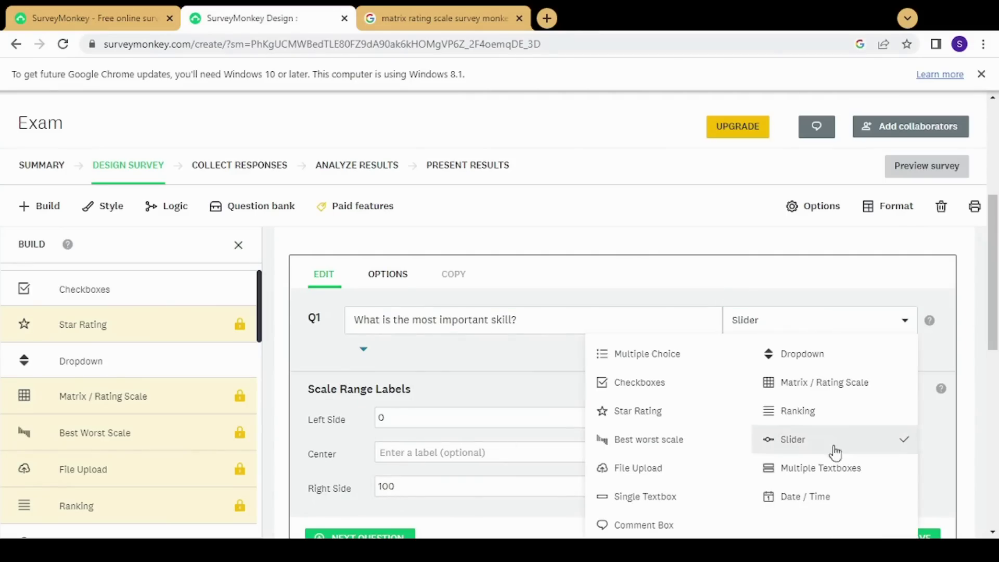
left_click(828, 470)
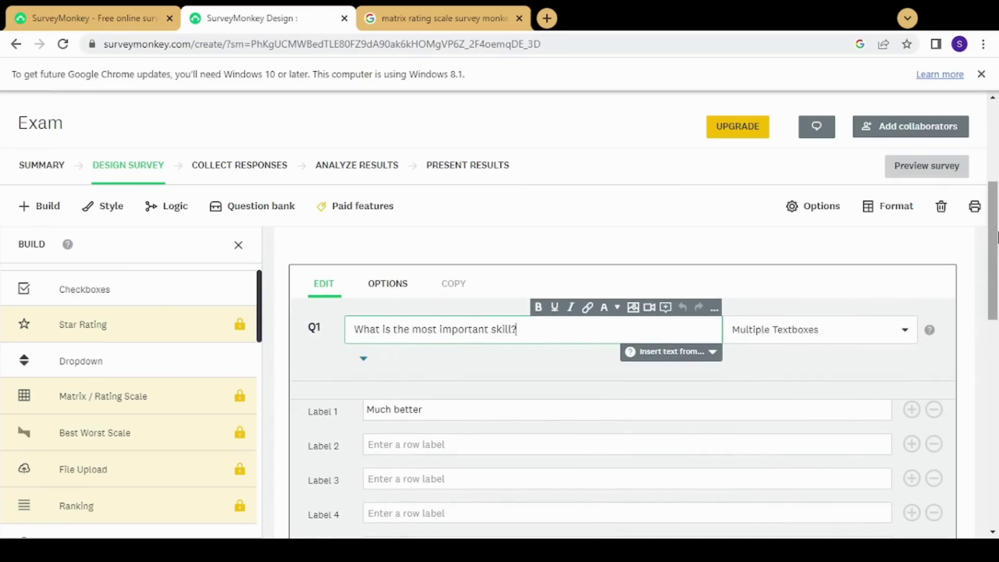
left_click_drag(996, 237, 995, 271)
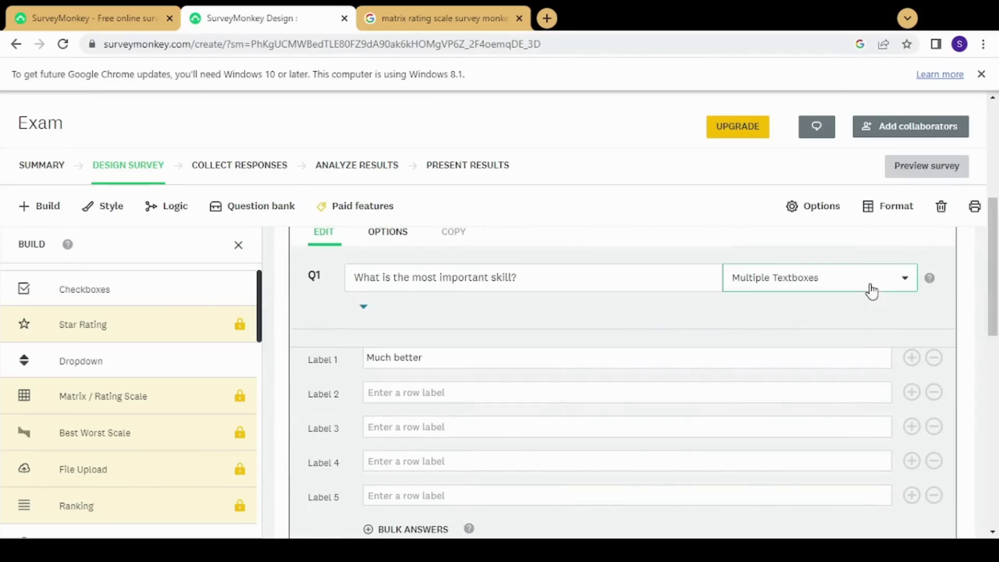
Change the question type of Q1 to Date / Time and review its label, collection and date validation settings
left_click(872, 291)
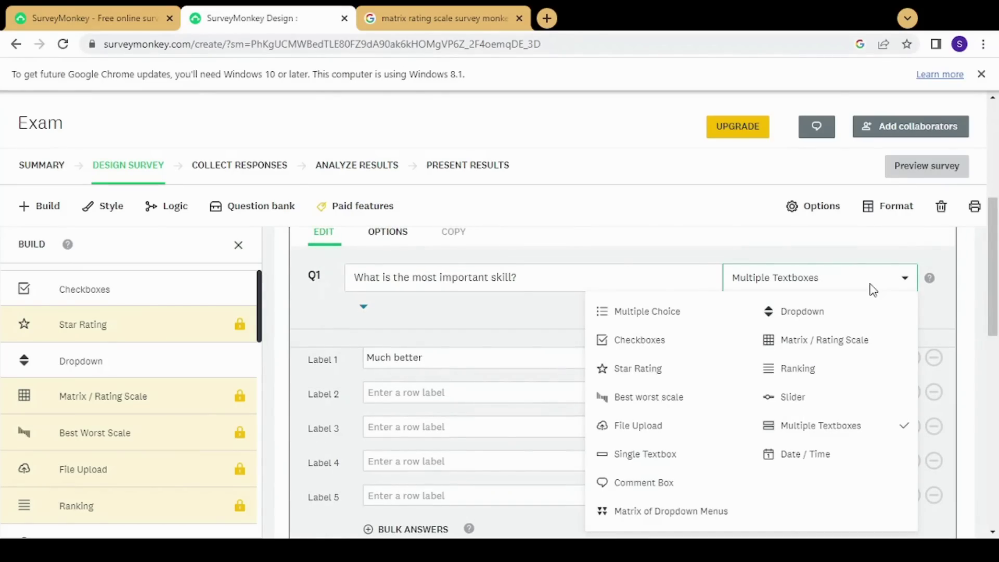
left_click(830, 453)
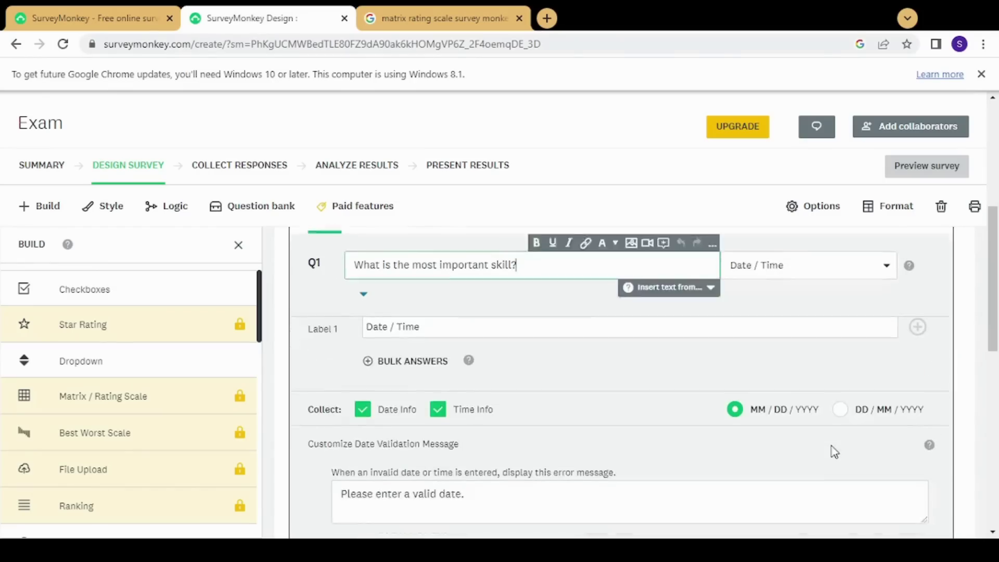
left_click_drag(996, 286, 996, 276)
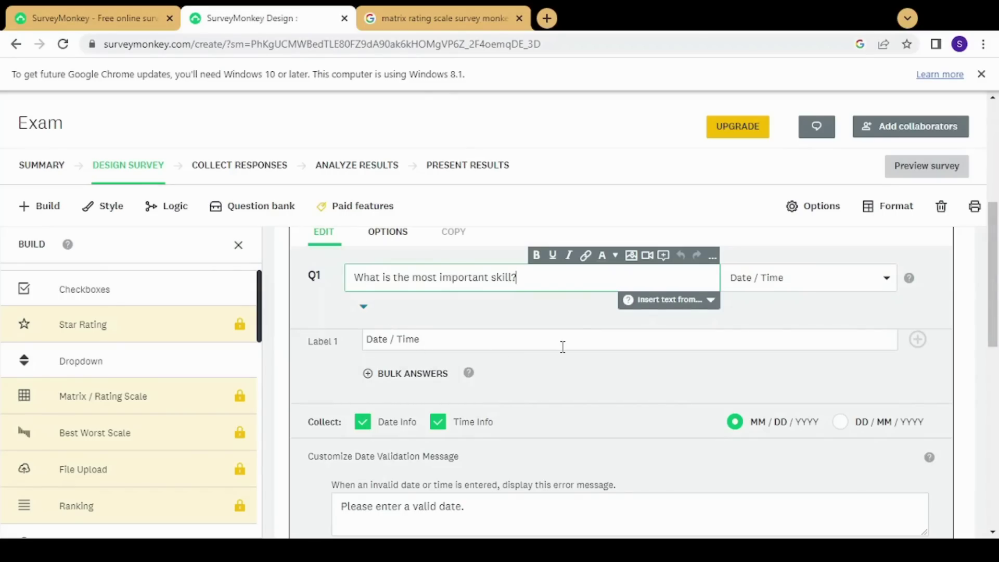
scroll(997, 281, "up", 3)
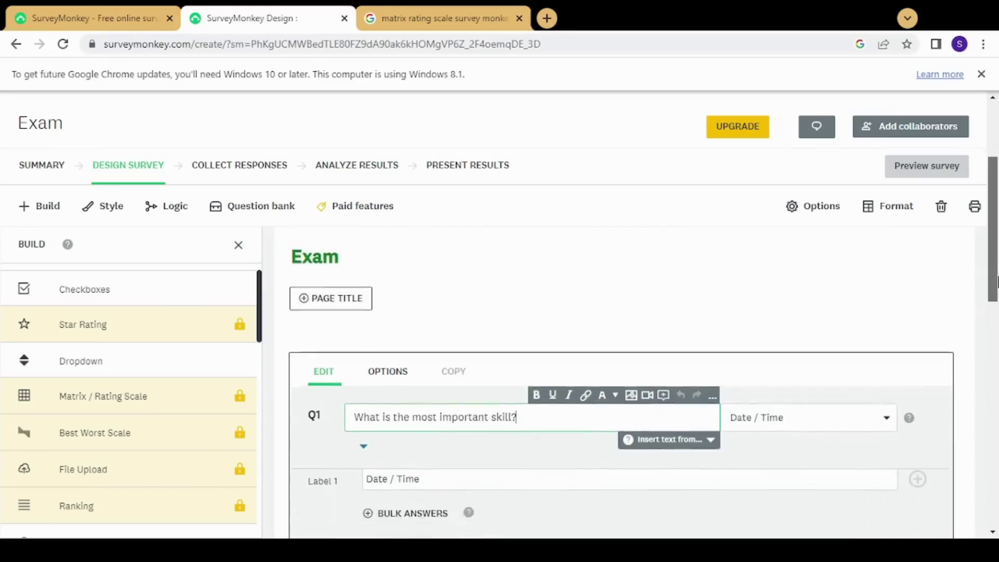
scroll(997, 281, "down", 2)
Change the question type of Q1 back to Multiple Choice
left_click(793, 313)
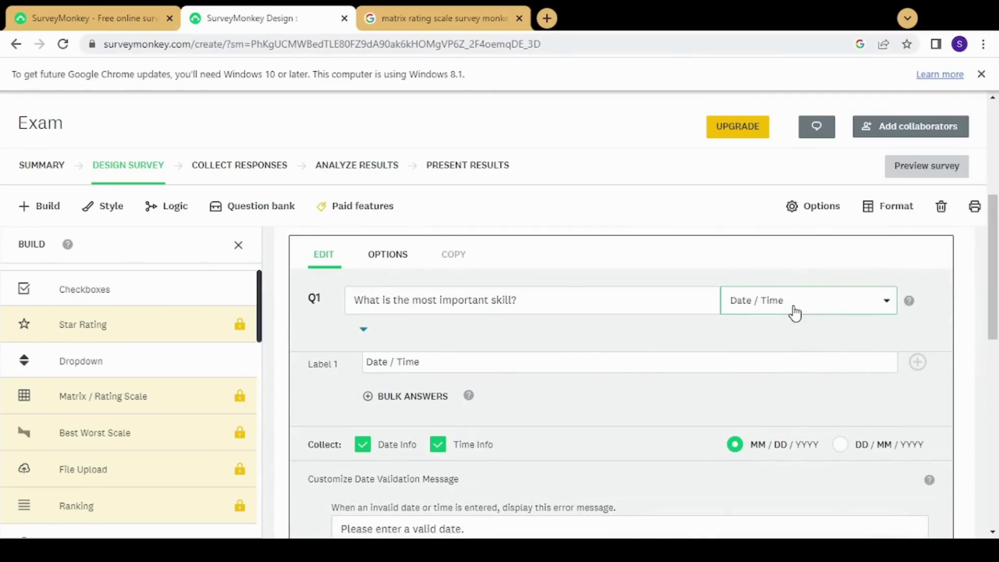
left_click(793, 312)
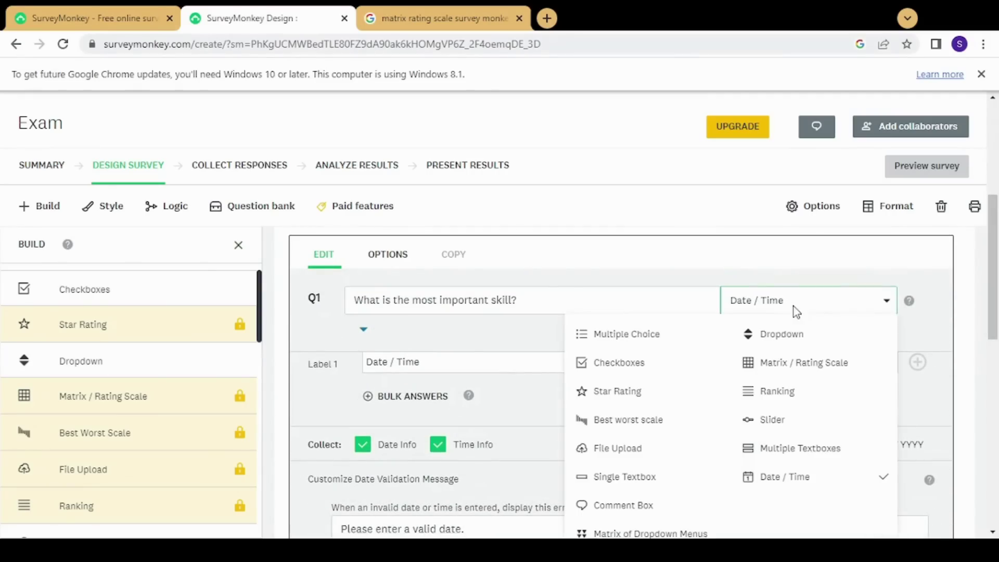
left_click(627, 335)
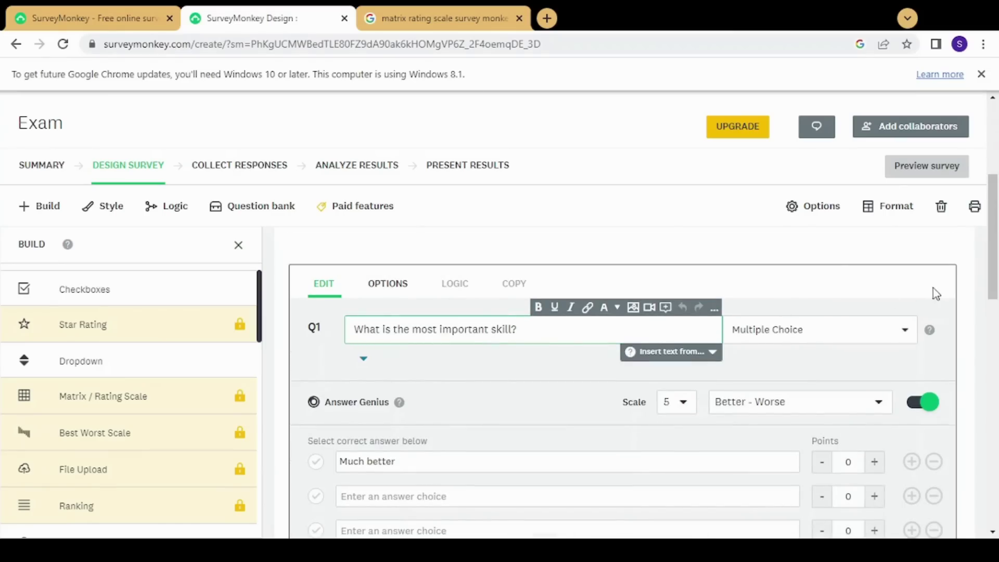
scroll(998, 271, "down", 1)
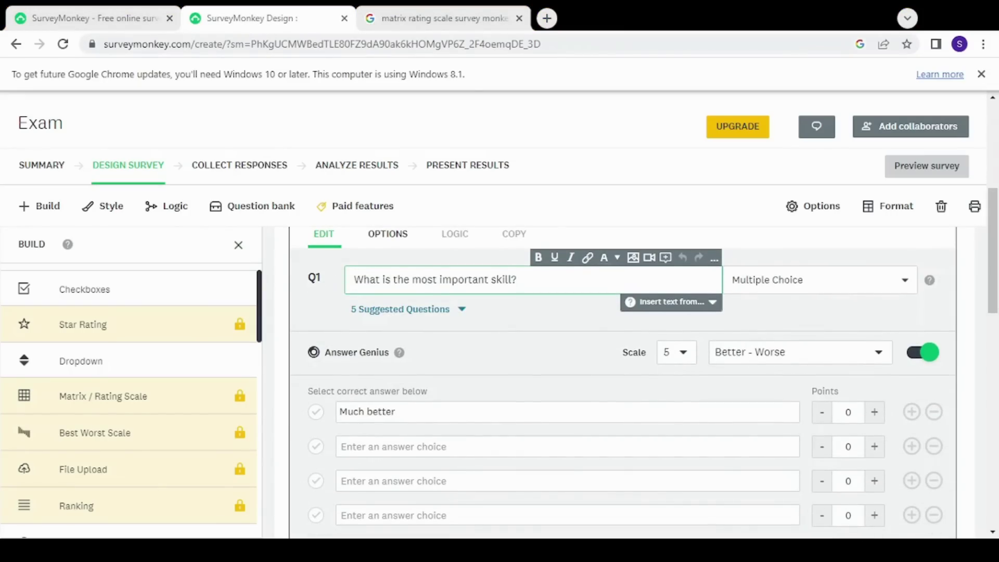
Replace the first answer choice "Much better" of Q1 with "Persuasion"
double_click(398, 413)
key("BackSpace")
key("BackSpace")
key("BackSpace")
key("BackSpace")
key("BackSpace")
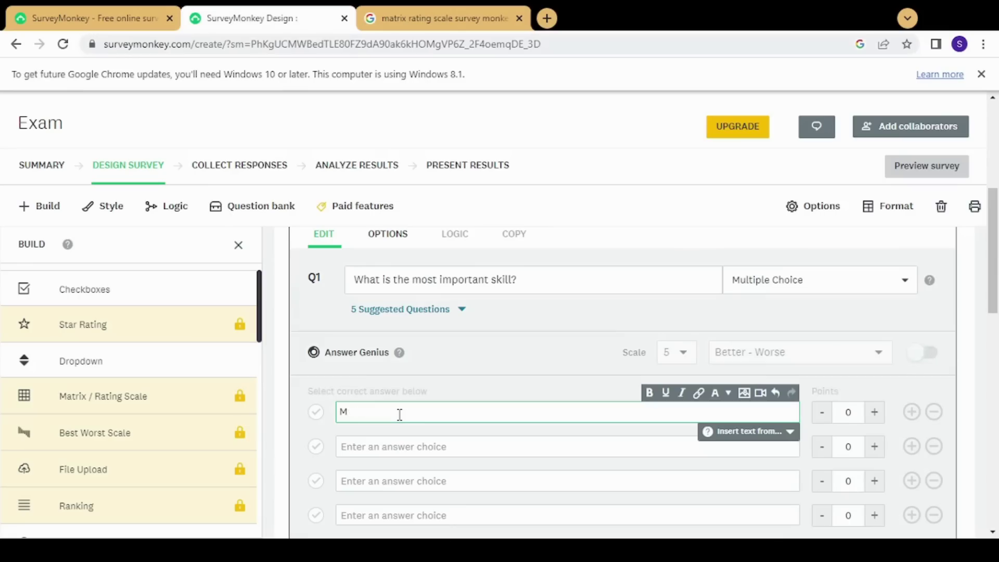
key("BackSpace")
type("Persu")
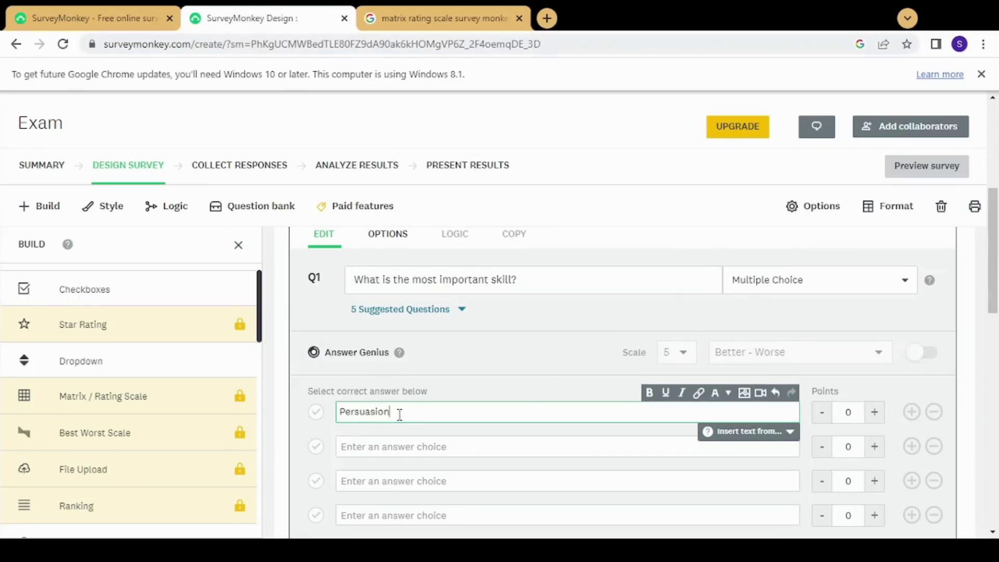
type("asion")
key("Tab")
Enter "Negotiation" and "Presentation" as the second and third answer choices of Q1
left_click(417, 452)
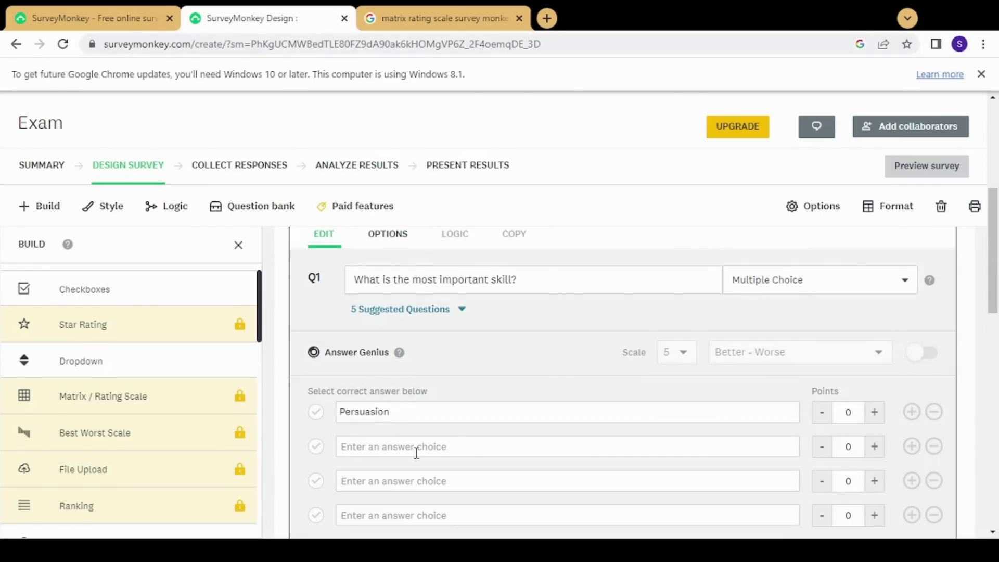
type("Negotia")
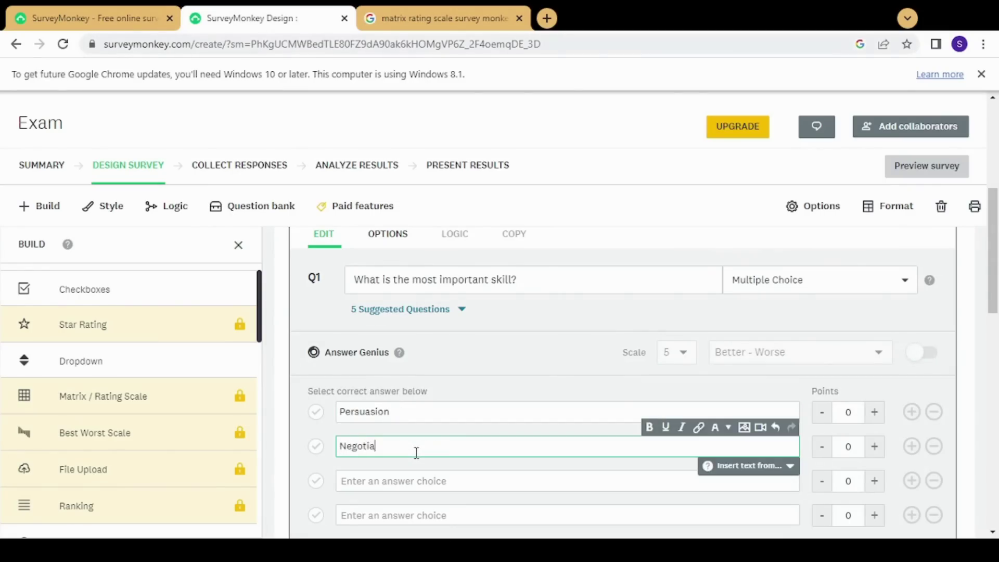
type("tion")
left_click(425, 482)
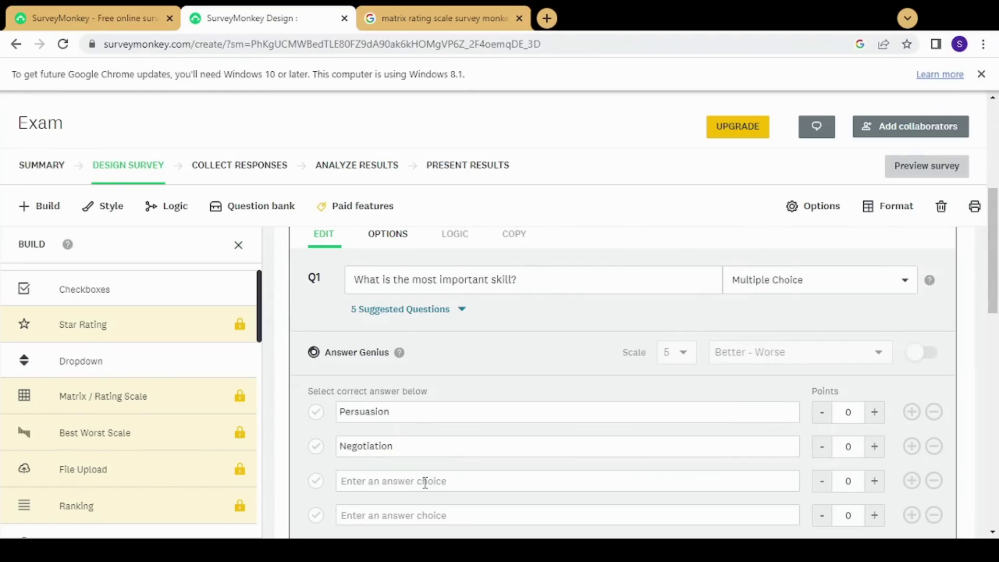
left_click(425, 482)
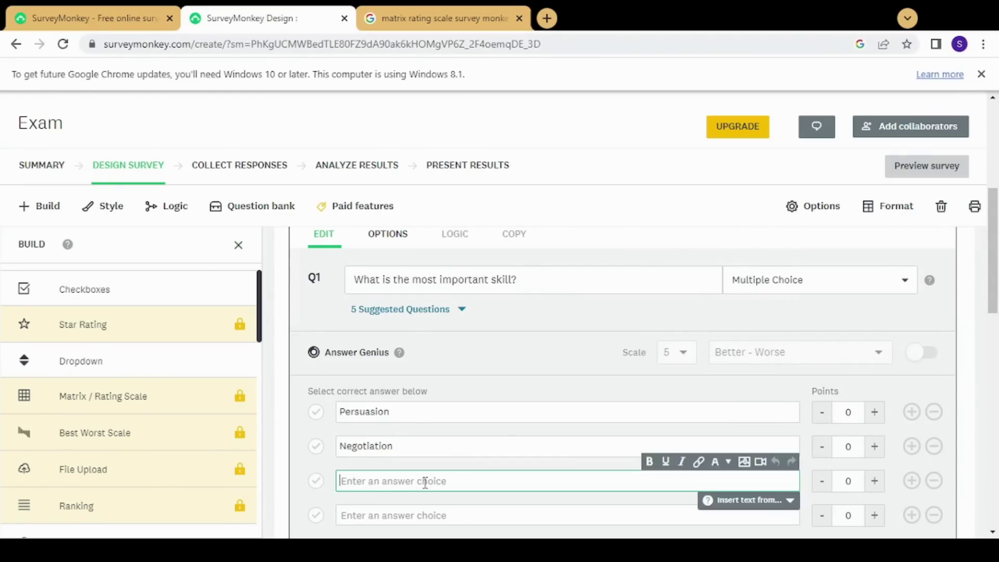
type("Presentation")
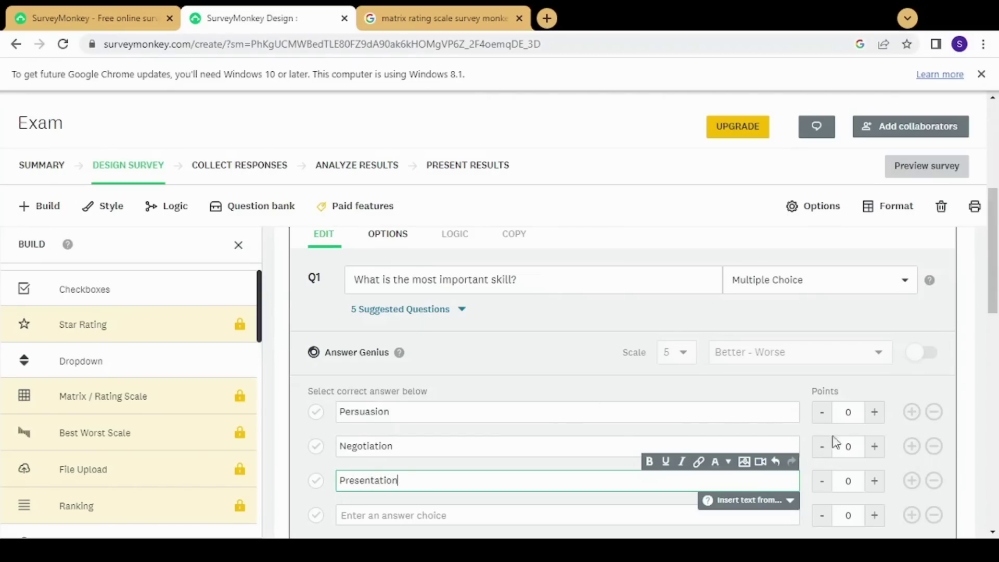
Give the Negotiation answer 1 point as the correct choice and save Q1
left_click(875, 447)
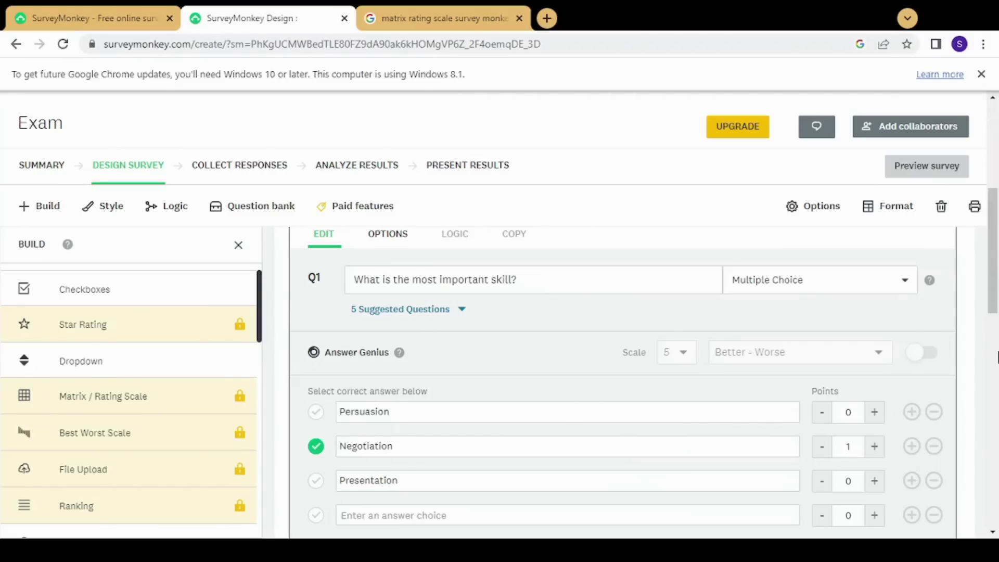
left_click_drag(996, 263, 997, 382)
left_click(911, 372)
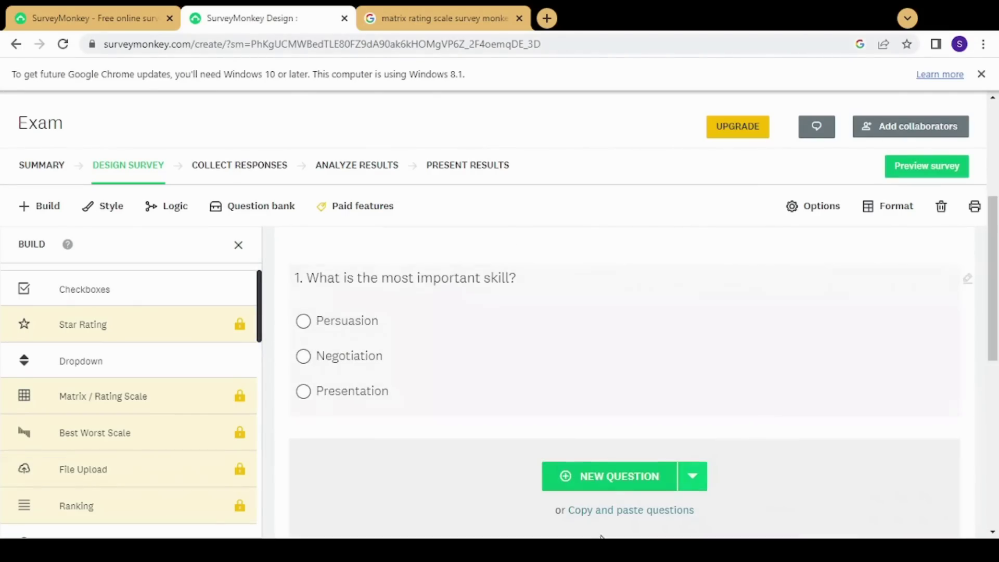
Add a new question Q2 below the first one and set its question type to Slider
left_click(618, 477)
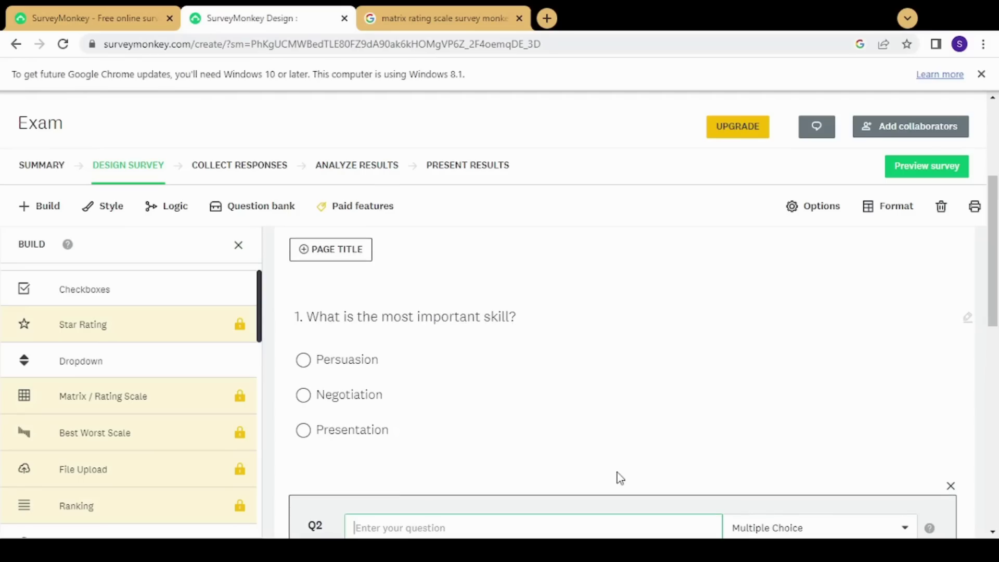
left_click_drag(997, 273, 997, 320)
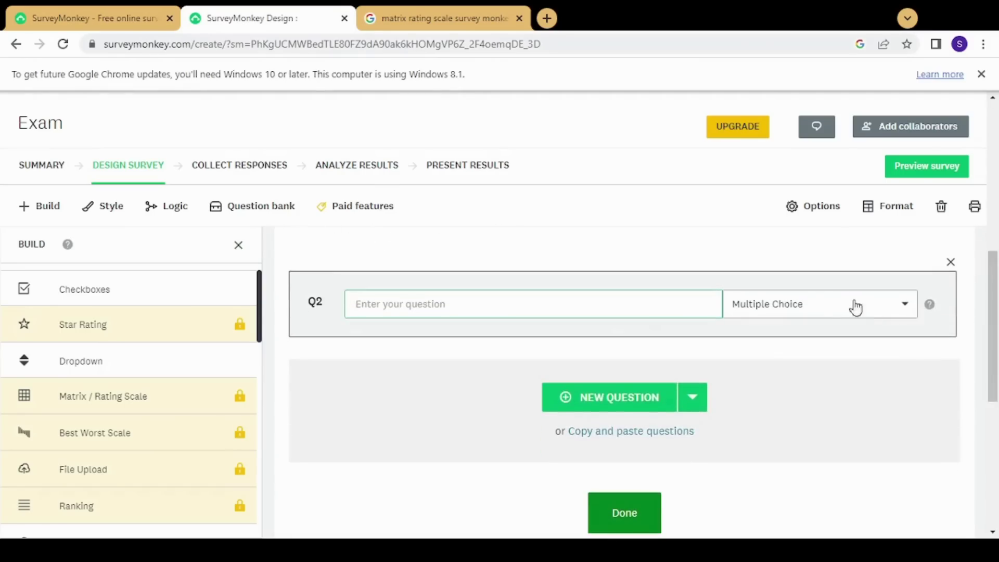
left_click(836, 302)
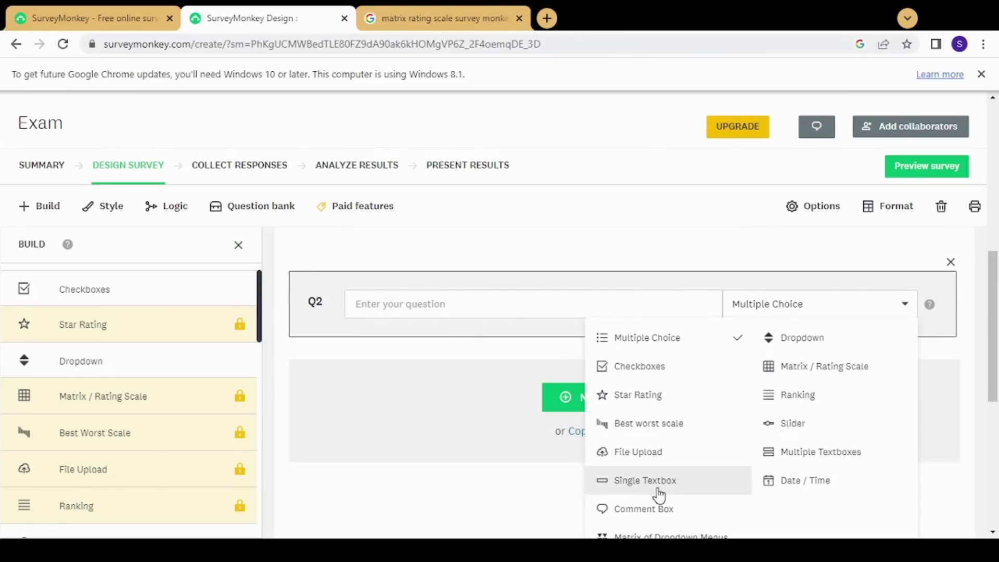
scroll(666, 523, "down", 1)
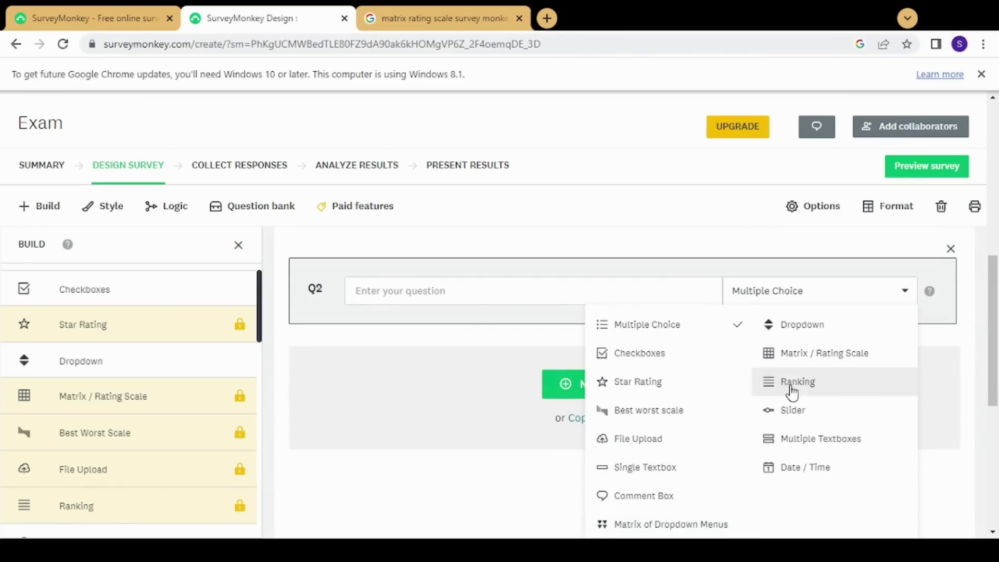
left_click(821, 411)
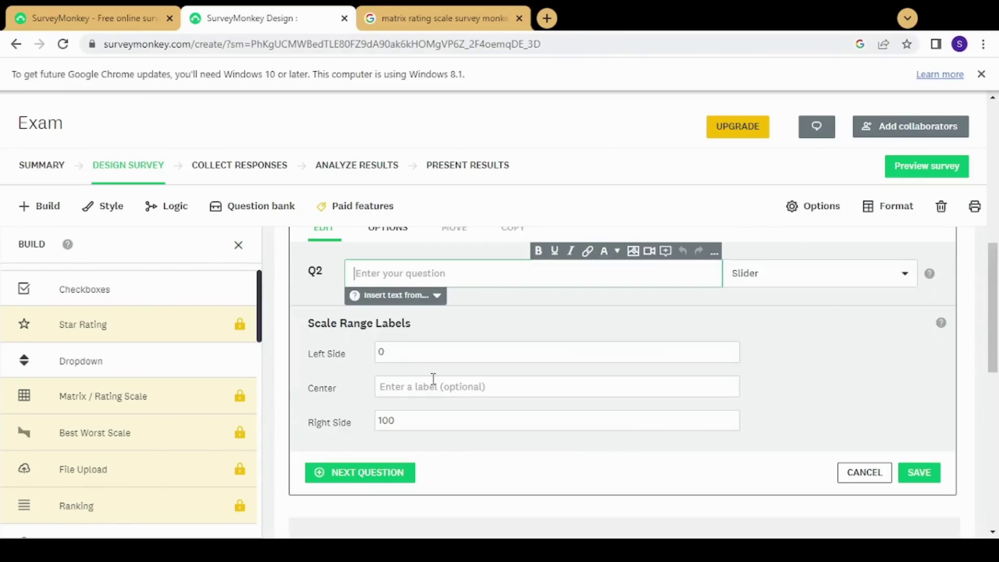
Enter "Rate your persusaion skills" as the text of Q2 and set its center scale label to 50
type("Rate")
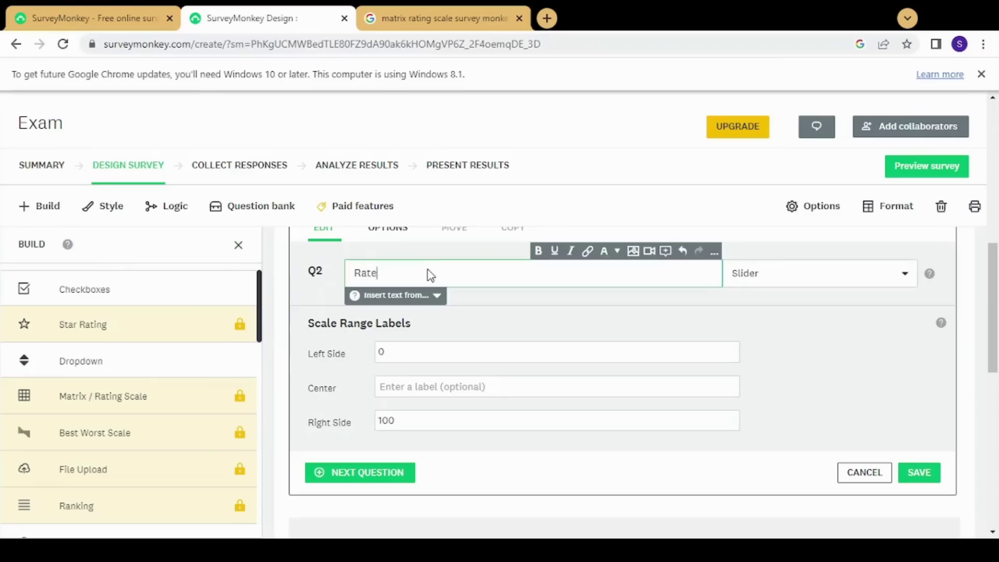
type(" yo")
key("BackSpace")
type("your persuasion skills")
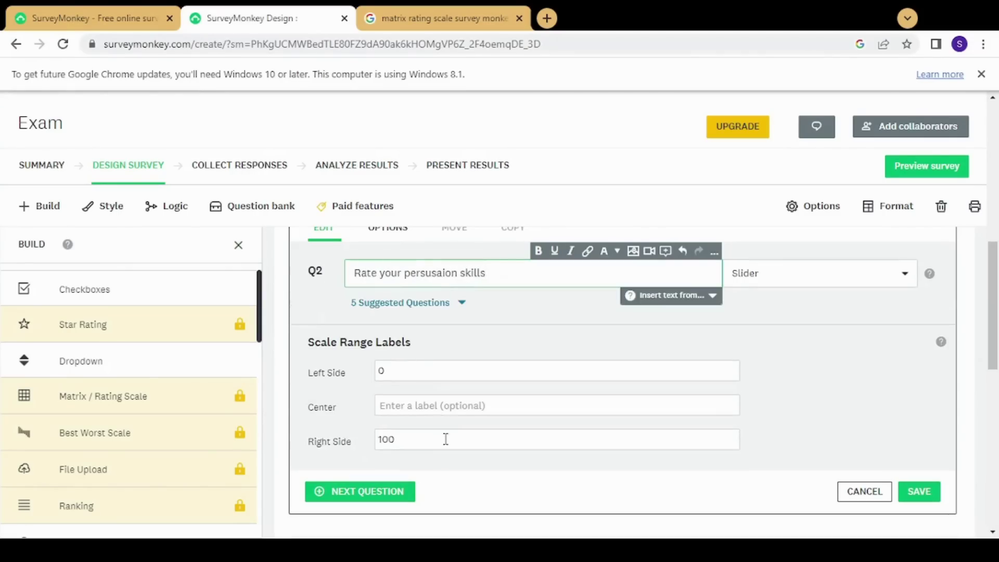
left_click(396, 415)
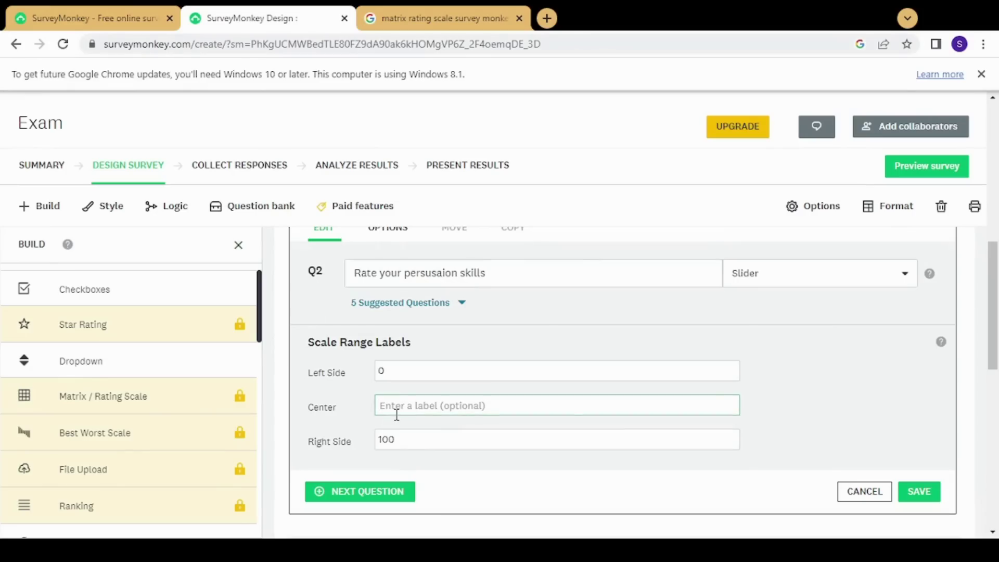
type("50")
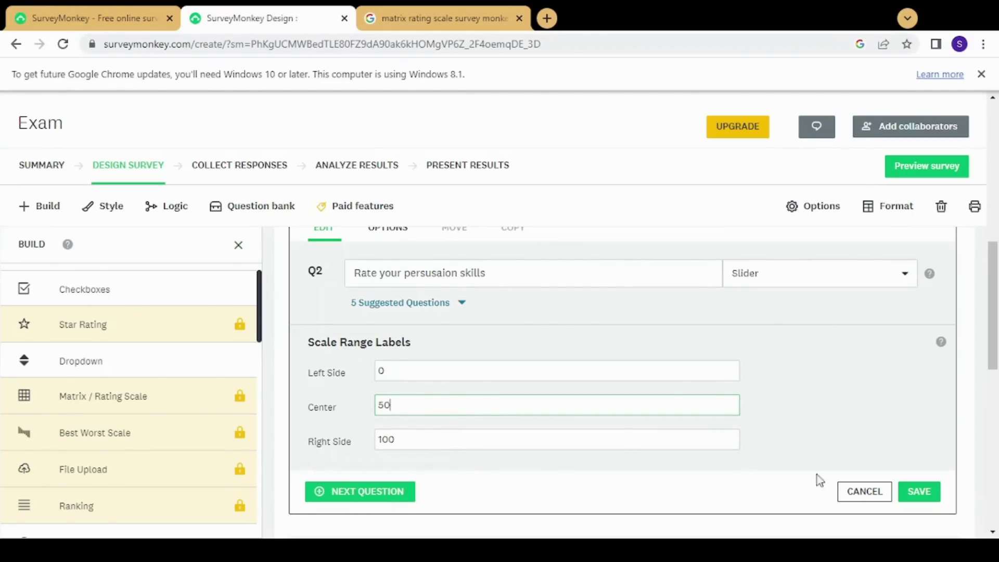
Save the slider question Q2, list the survey's added paid features and dismiss the paid features notice
left_click(923, 492)
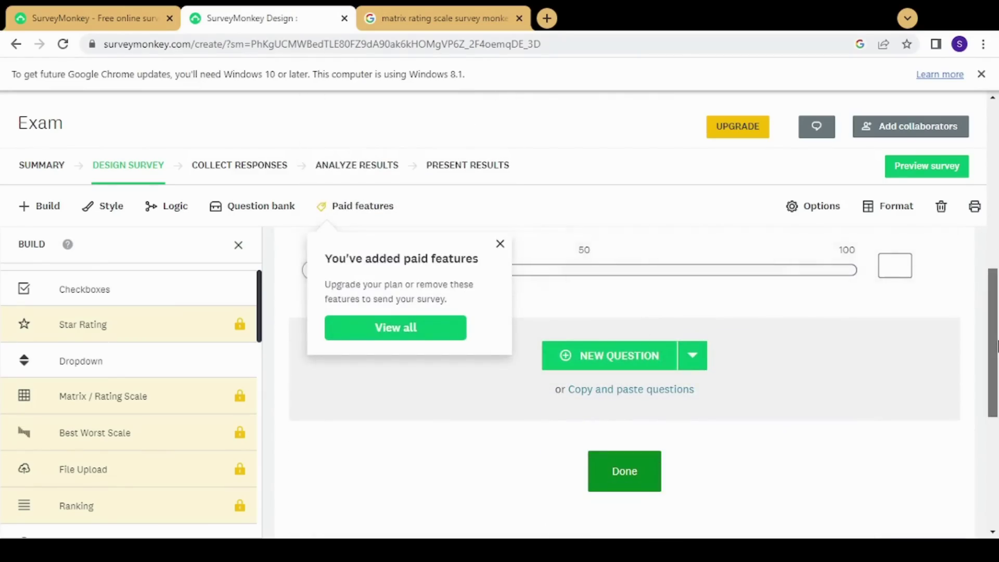
scroll(995, 346, "up", 3)
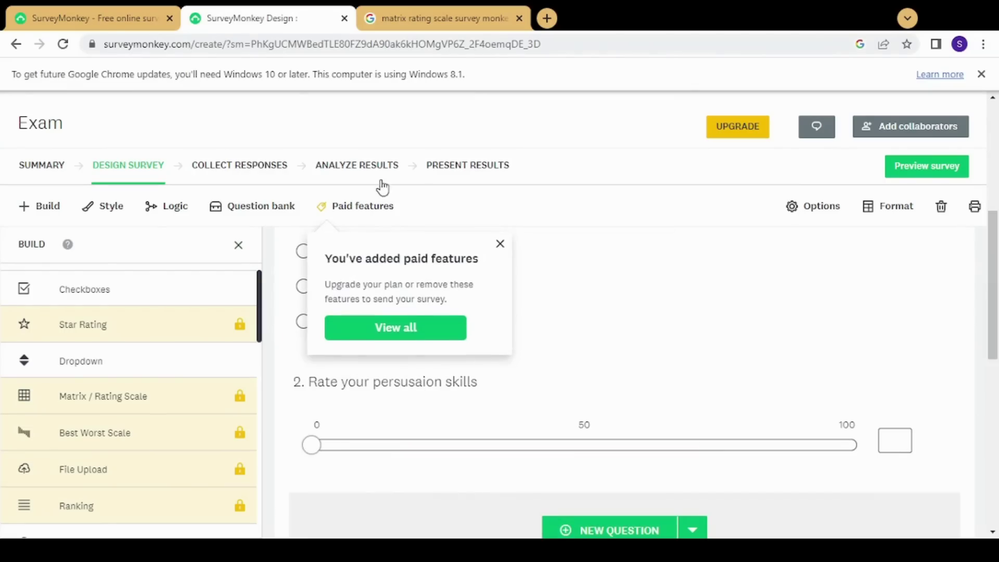
left_click(389, 214)
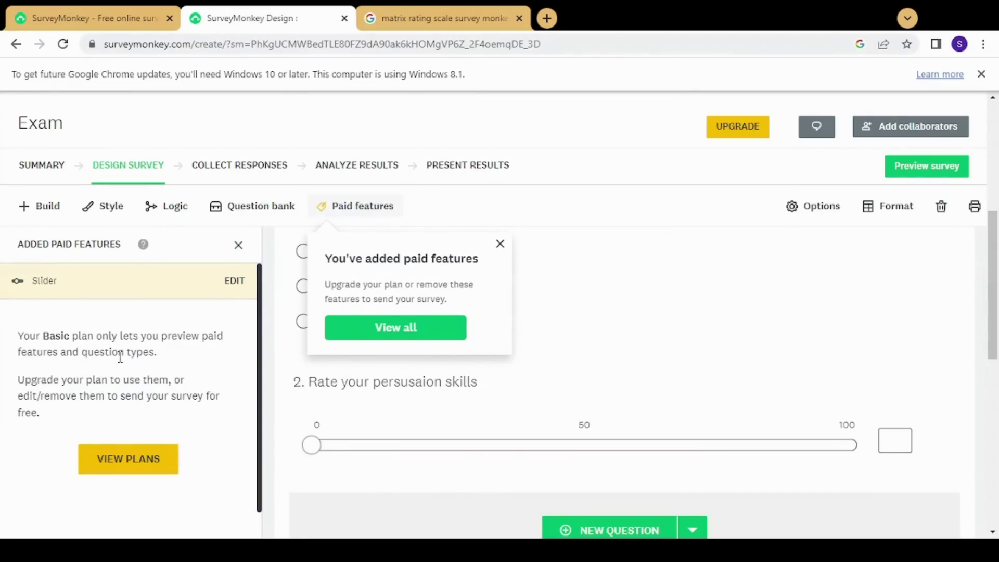
mouse_move(379, 405)
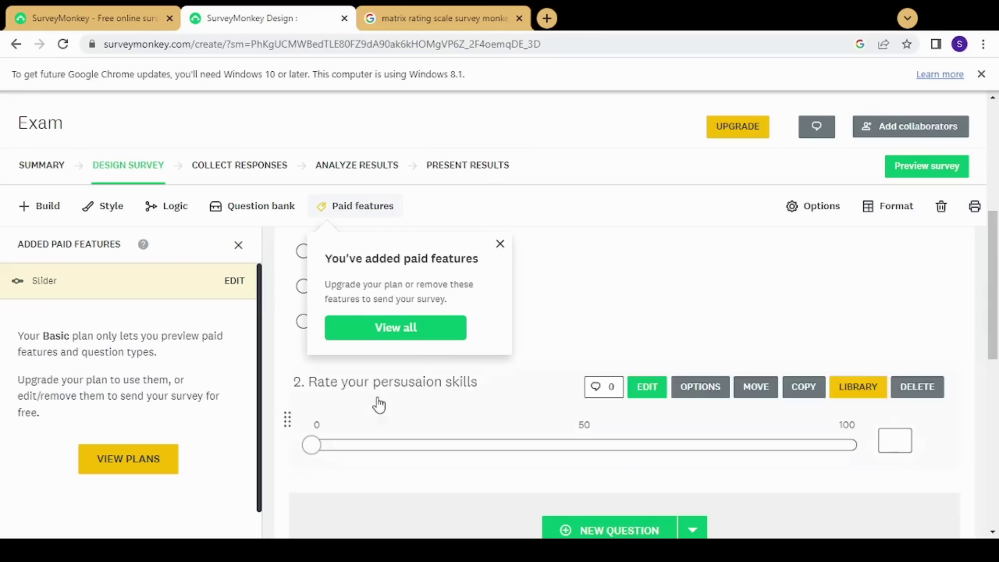
left_click(500, 244)
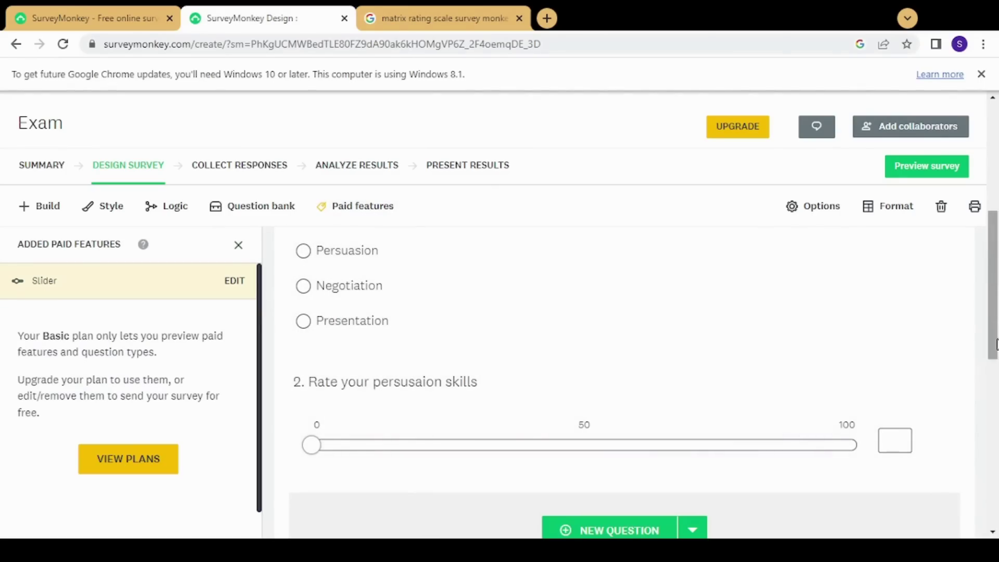
Add a new question Q3 of type Best worst scale with the text "What is the strongest skills you have got?"
scroll(993, 343, "down", 4)
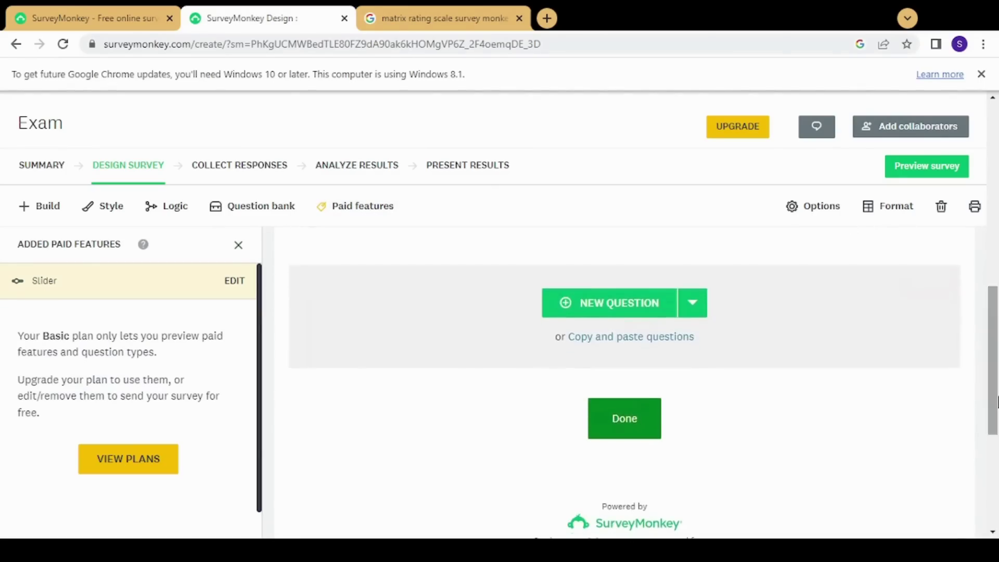
left_click(624, 304)
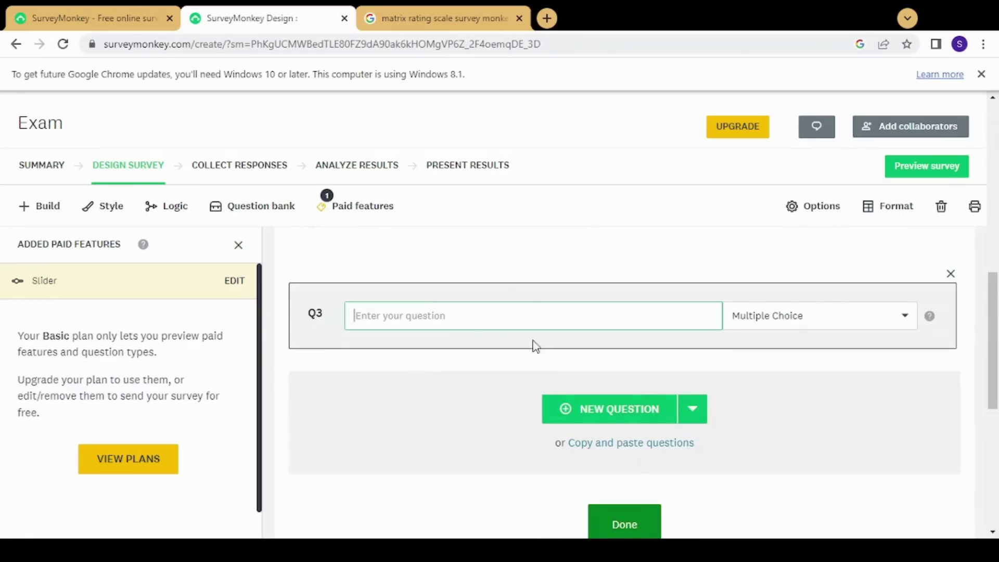
left_click(800, 313)
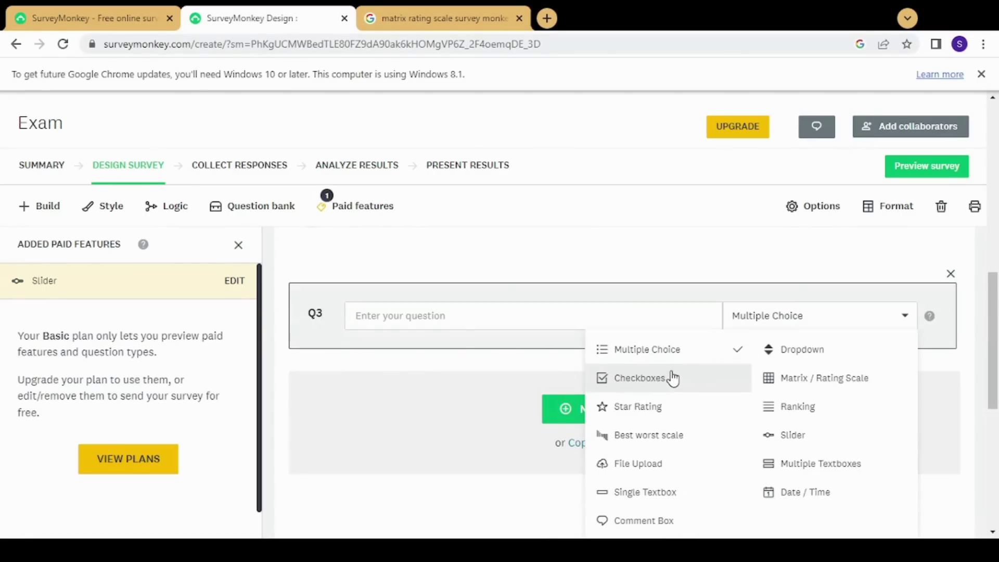
left_click(666, 438)
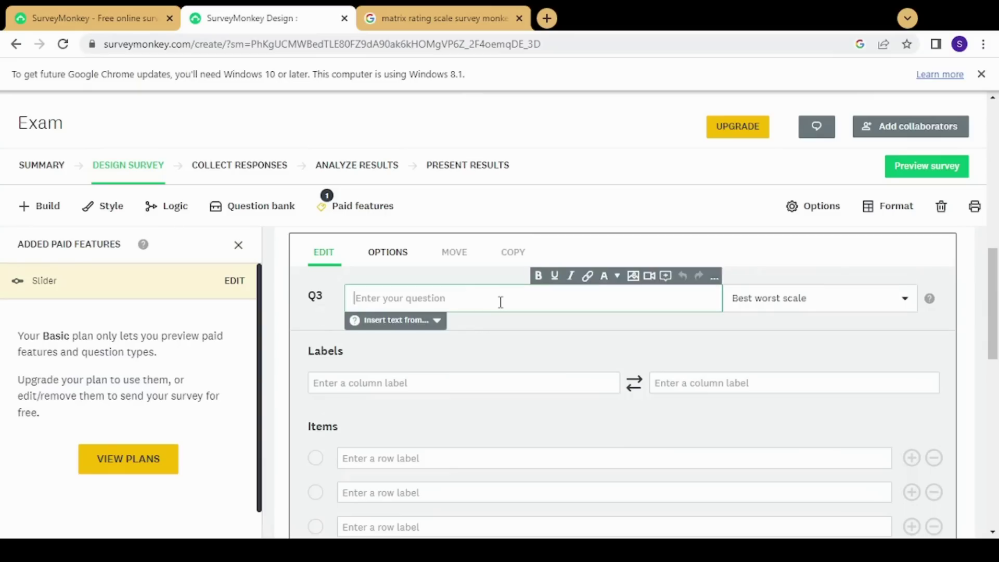
type("What is the strongest skills yo")
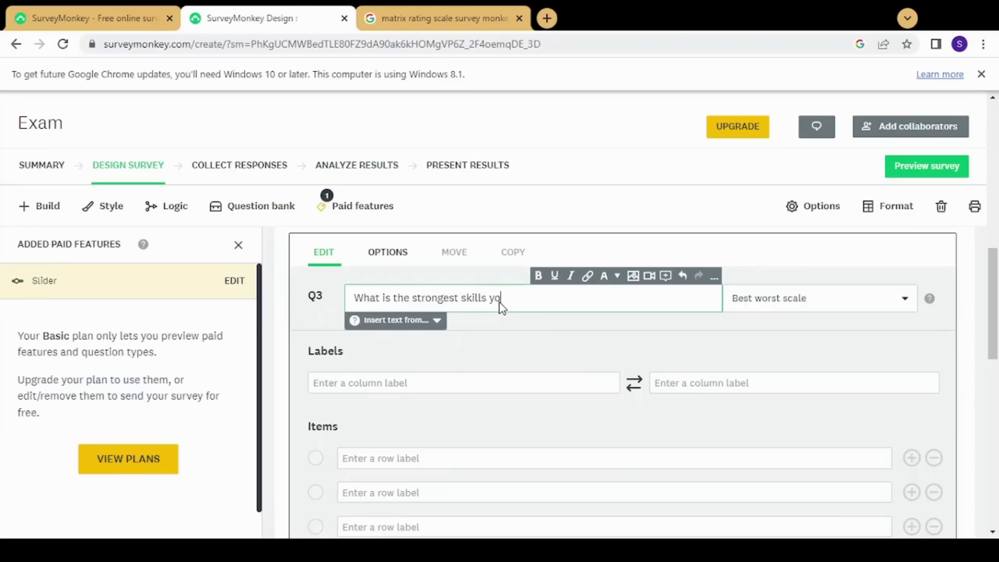
type("ve ot?")
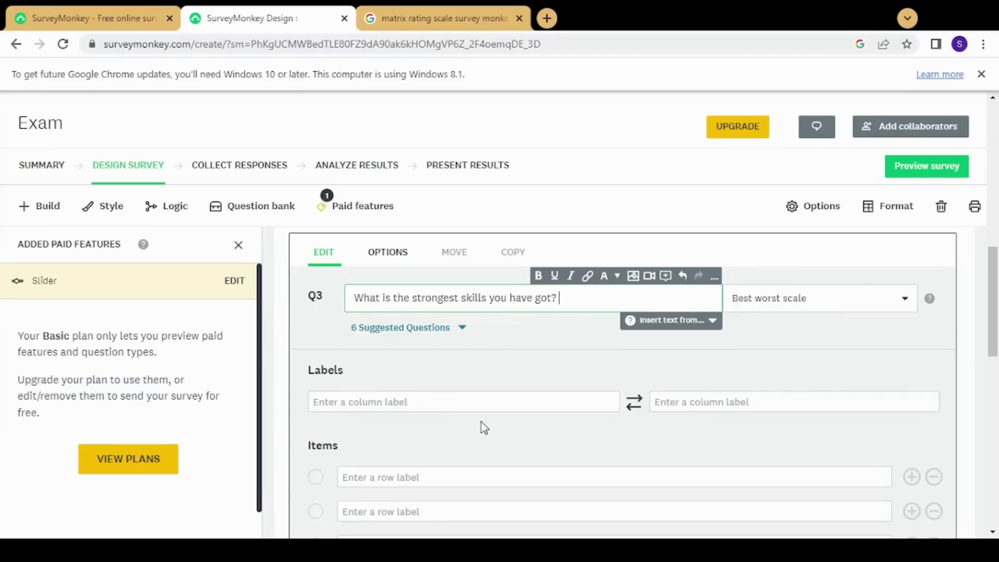
Enter "Persuasion Skills", "Negotitation" and "Presentation" as the first three item rows of Q3
left_click_drag(995, 314, 995, 331)
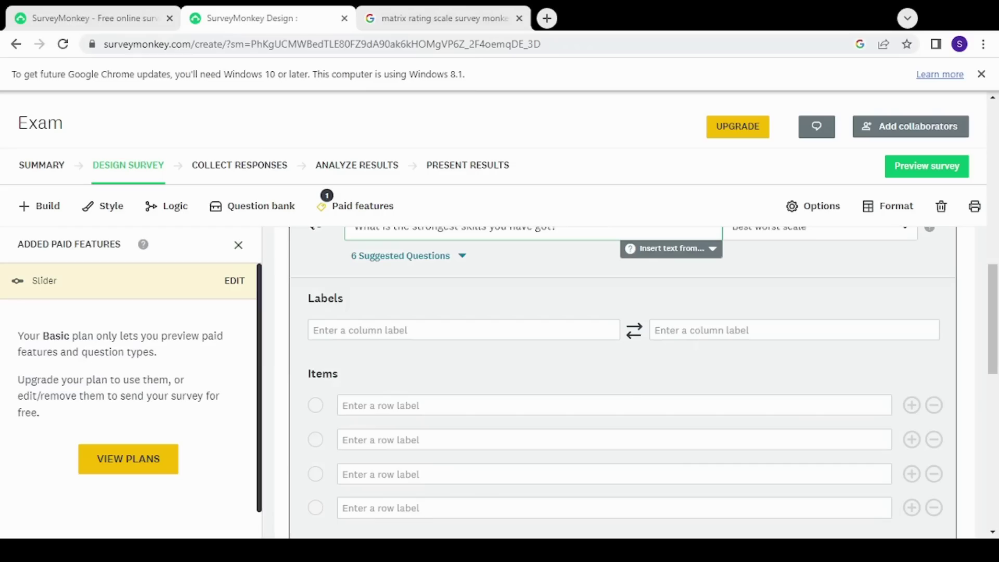
scroll(645, 376, "up", 1)
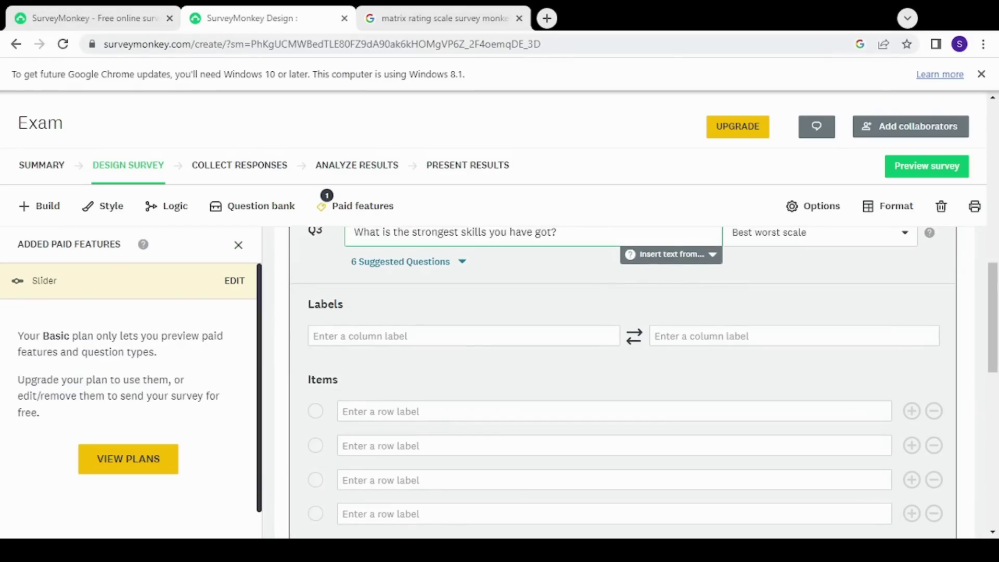
left_click(831, 414)
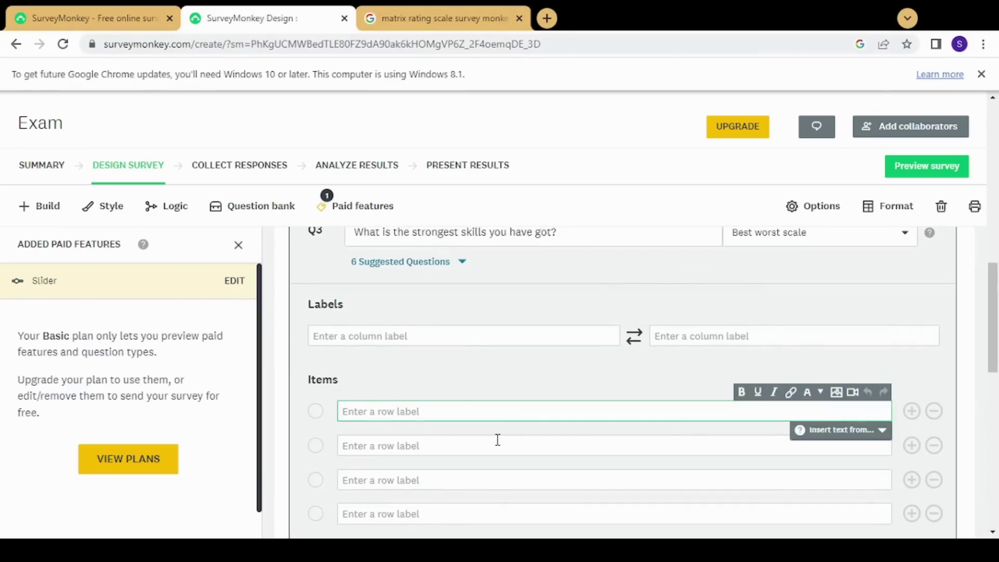
type("Oer")
type("P")
type("ersuasion Skils")
left_click(497, 439)
type("Negotit")
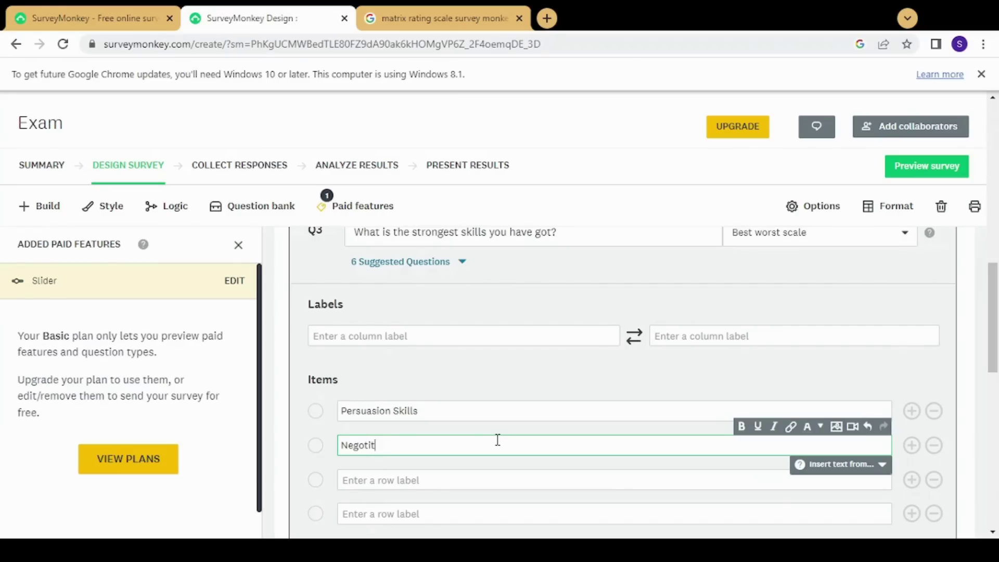
type("ation")
key("Tab")
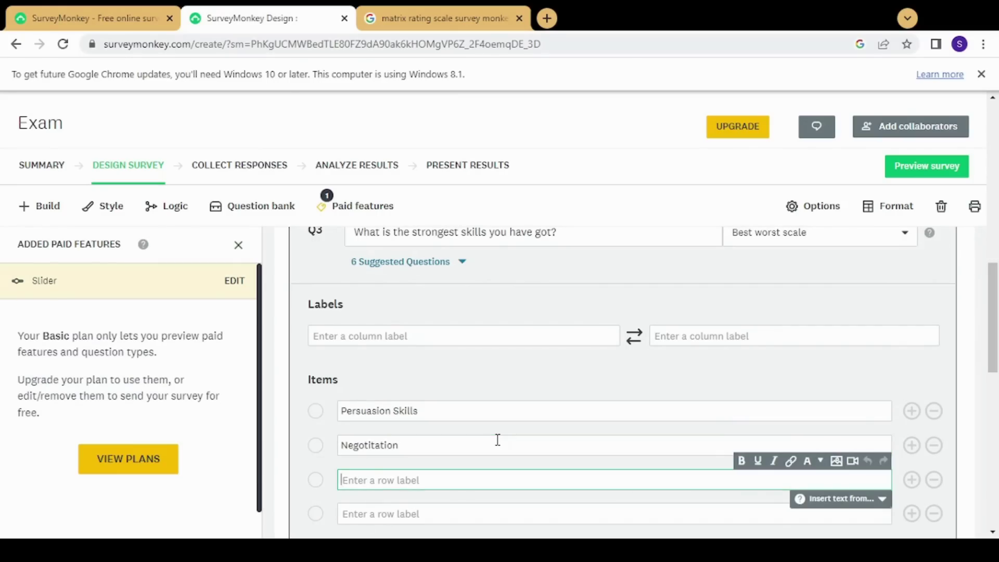
type("Presentation")
Label the two scale columns of Q3 "Bad" and "Optimum"
left_click(390, 343)
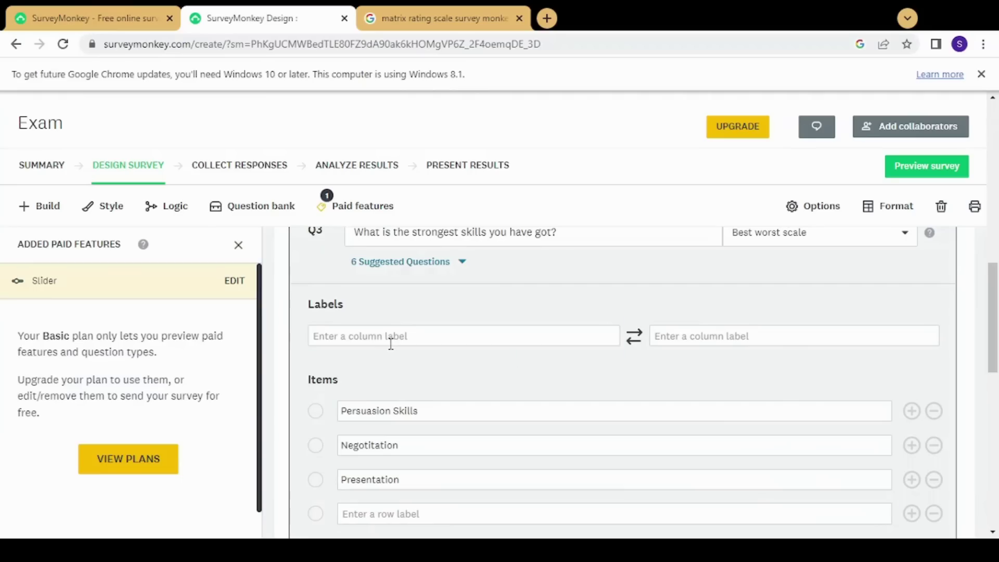
left_click(390, 343)
type("Bad")
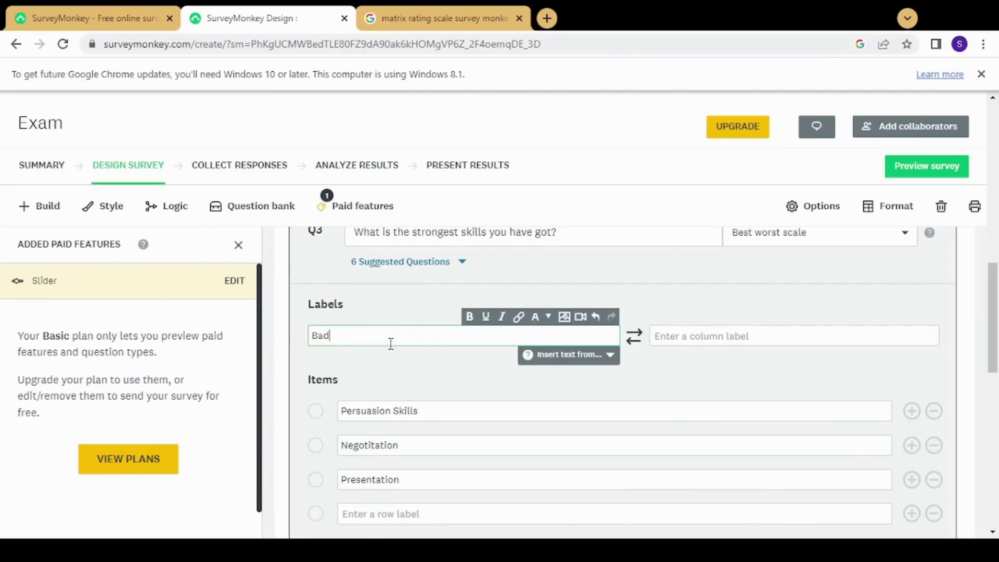
key("Tab")
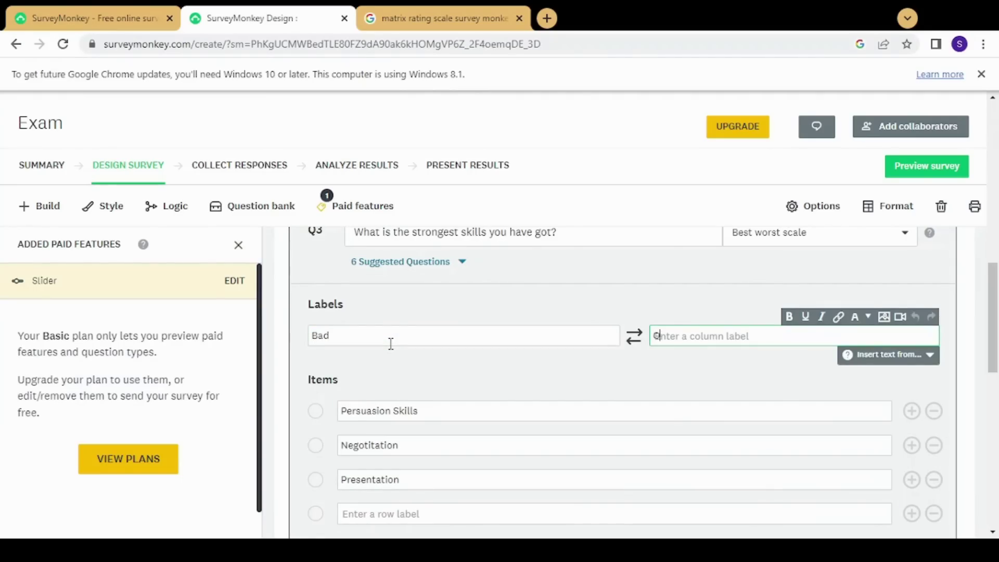
type("Optimum")
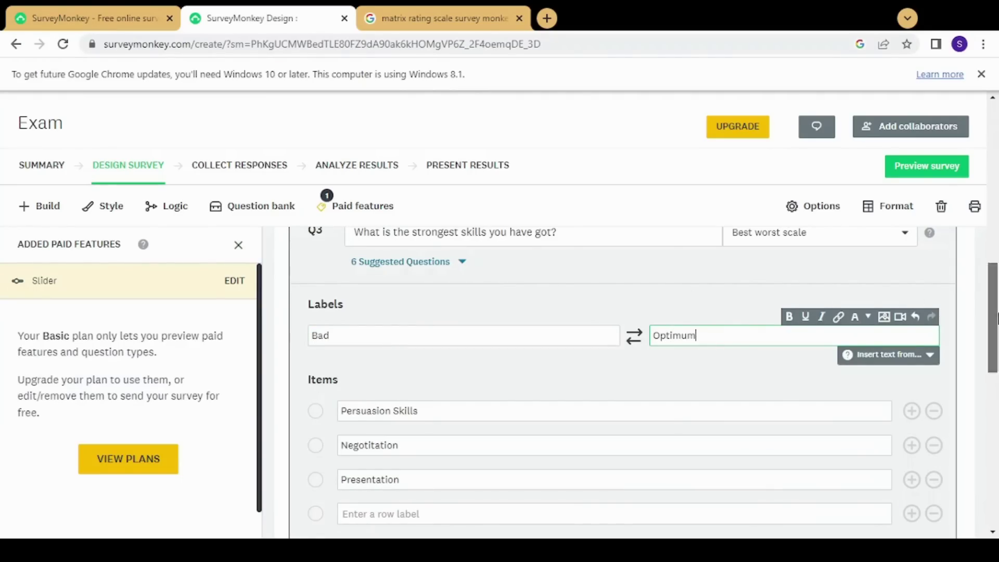
Delete the slider question "Rate your persusaion skills" from the survey
left_click_drag(992, 297, 994, 216)
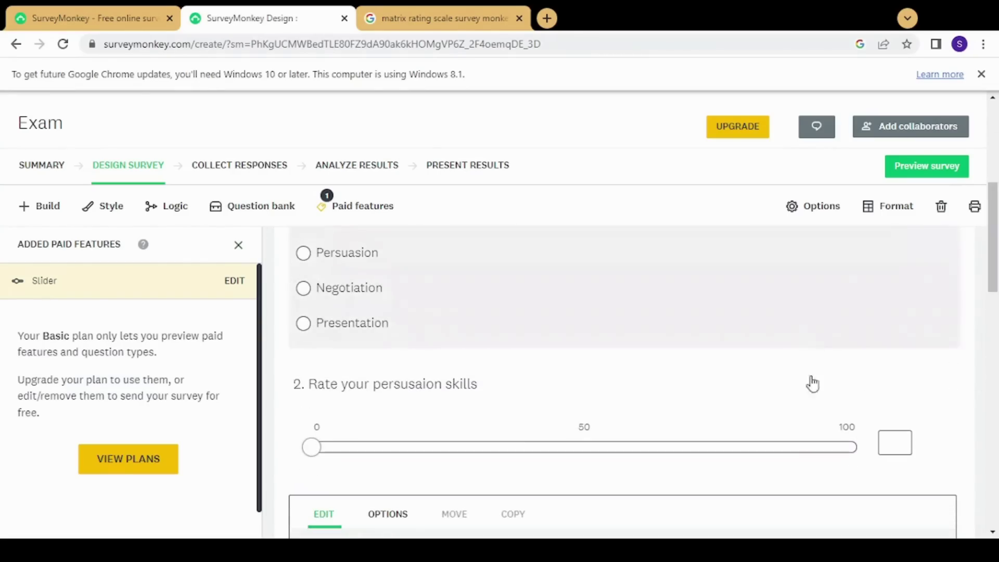
mouse_move(874, 397)
left_click(916, 389)
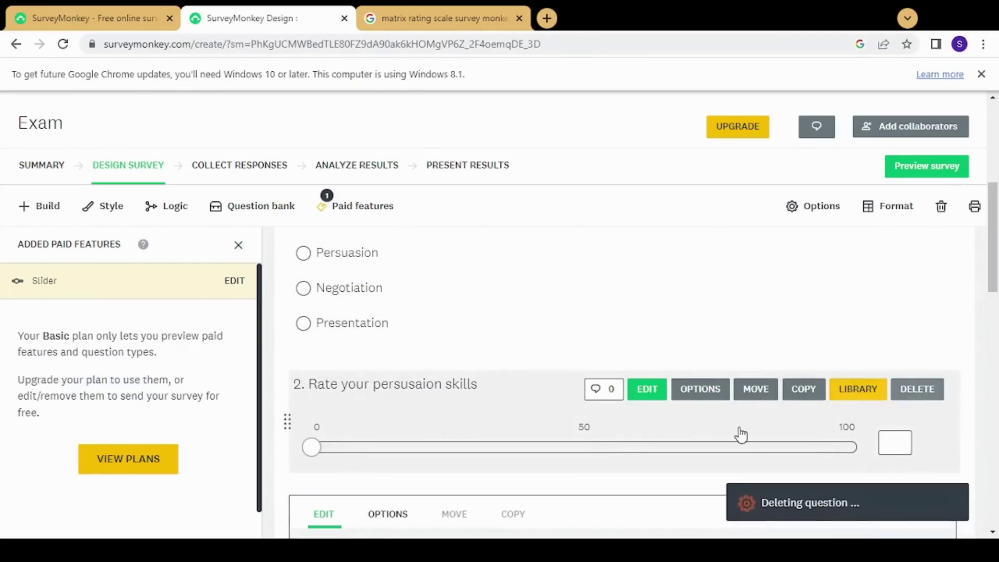
Save the best worst scale question about the strongest skills
left_click_drag(996, 291, 997, 333)
scroll(997, 333, "down", 5)
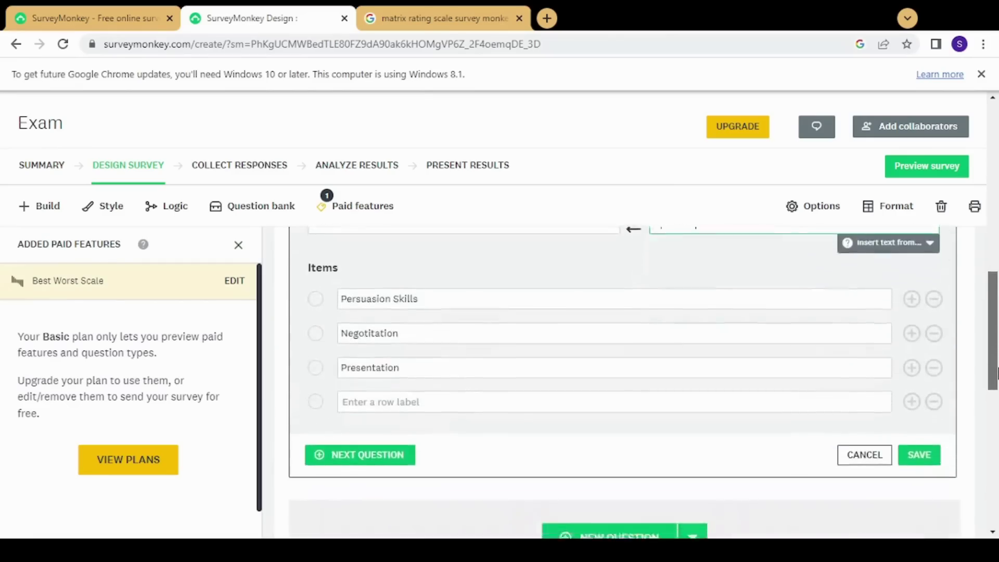
left_click(930, 377)
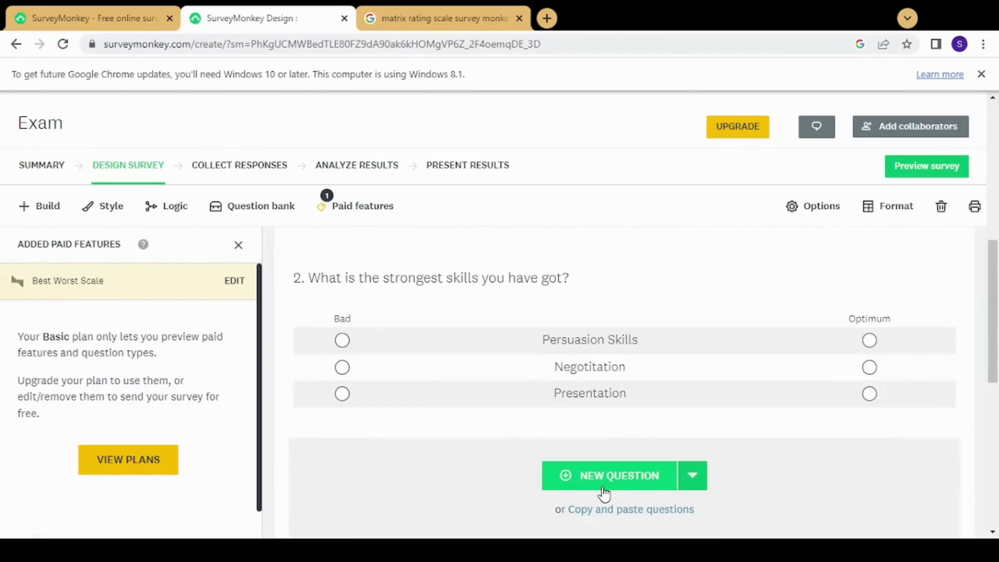
Start another new question and delete the best worst scale question above it
left_click(604, 489)
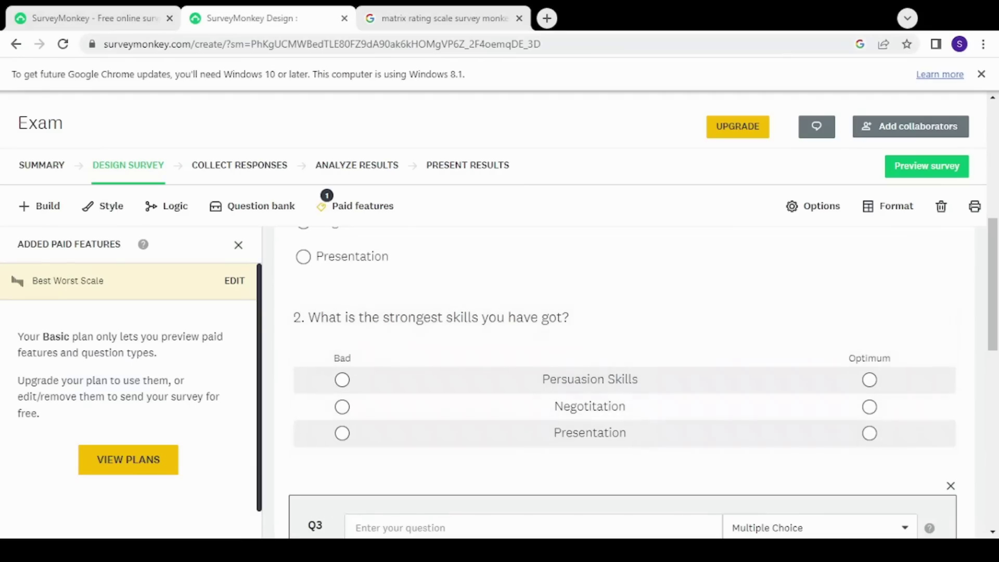
scroll(983, 374, "down", 1)
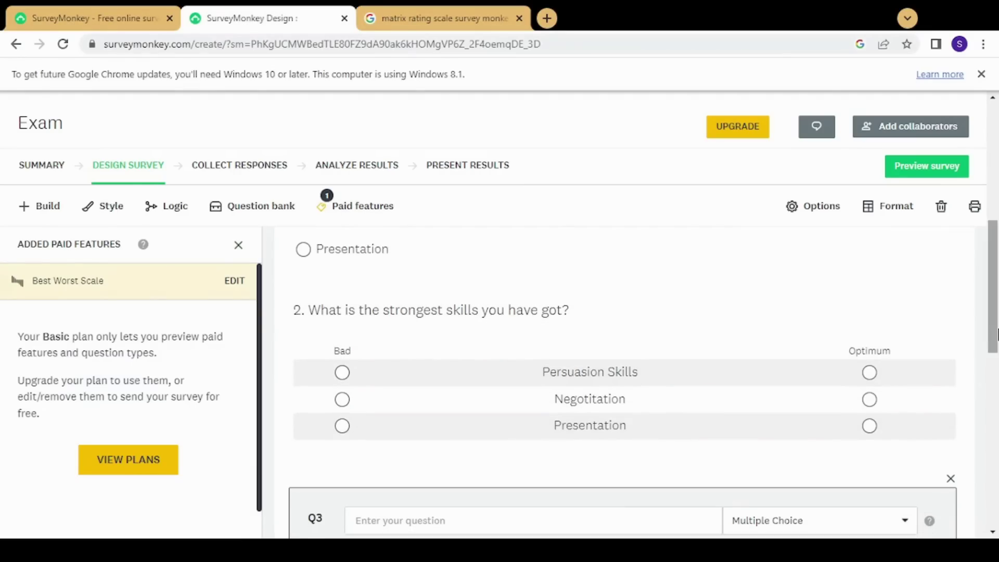
left_click(896, 316)
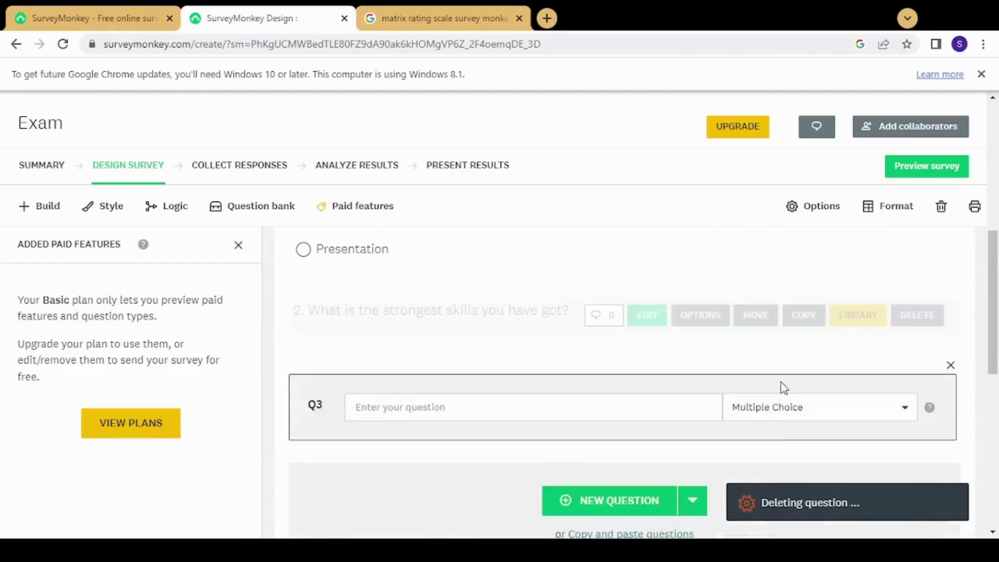
Open the survey page's Done, Previous and Next button labels for editing and look over their text fields
mouse_move(989, 326)
left_mouse_down()
mouse_move(986, 256)
mouse_move(994, 349)
mouse_move(996, 338)
left_mouse_up()
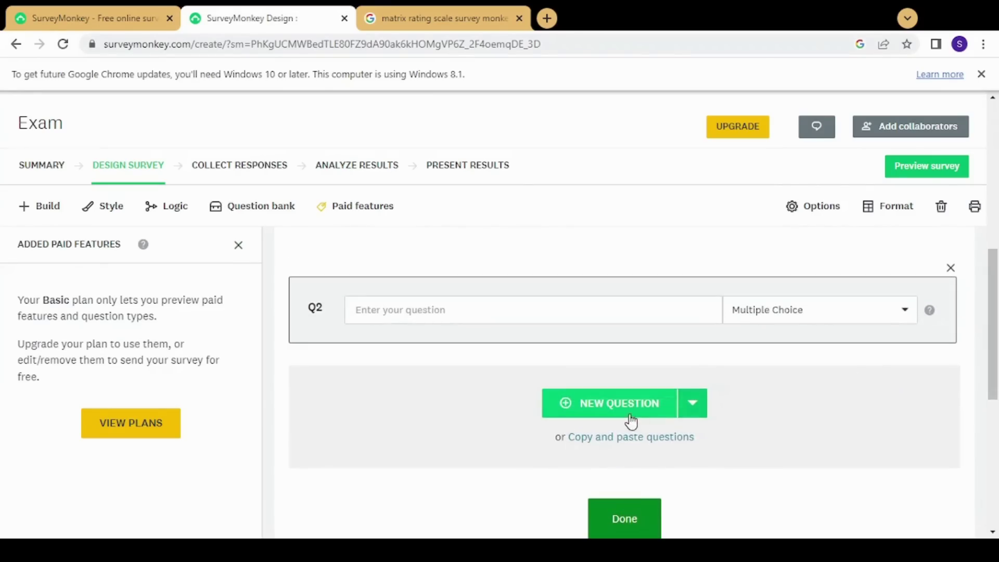
left_click(652, 514)
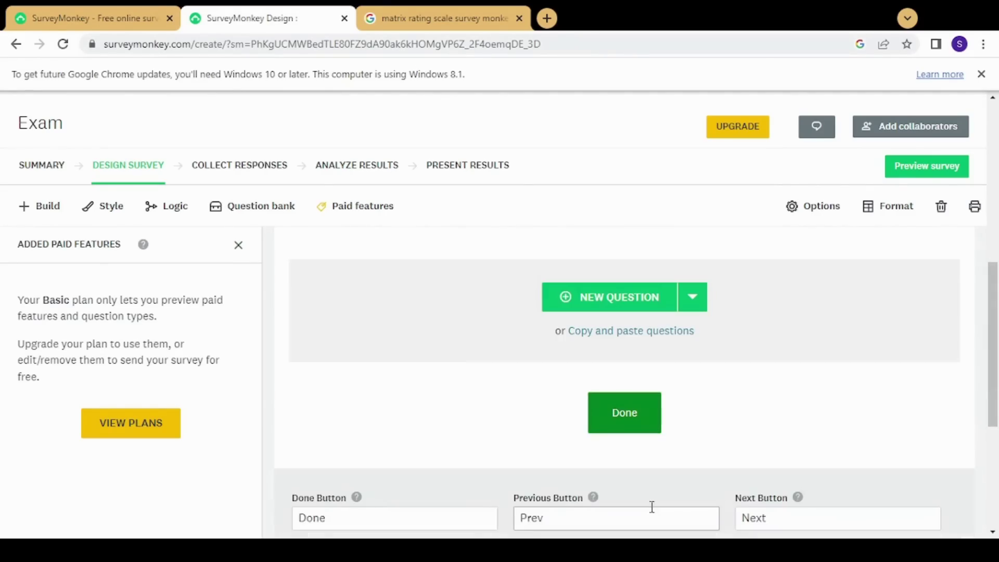
mouse_move(994, 333)
left_mouse_down()
mouse_move(994, 418)
mouse_move(994, 346)
left_mouse_up()
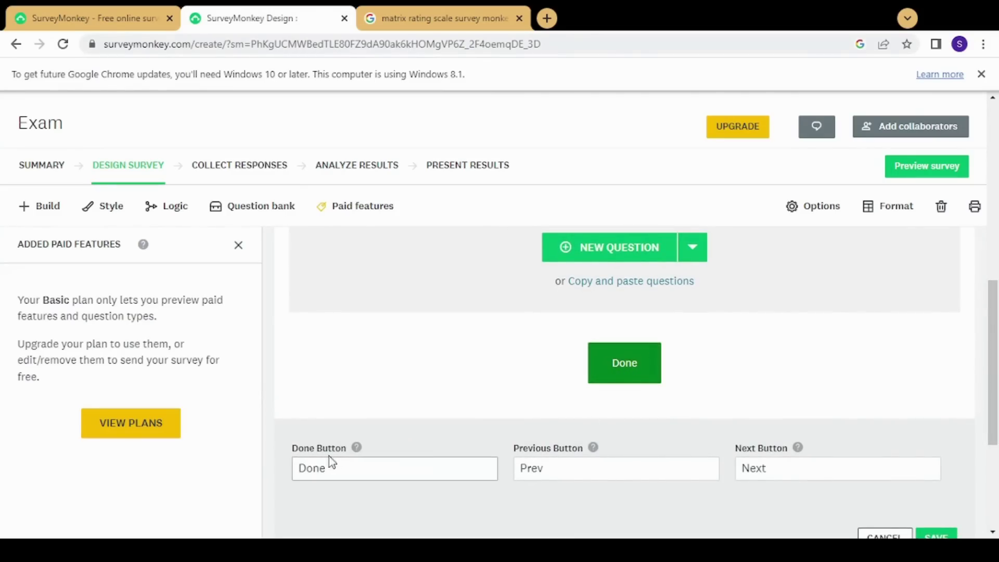
left_click(340, 471)
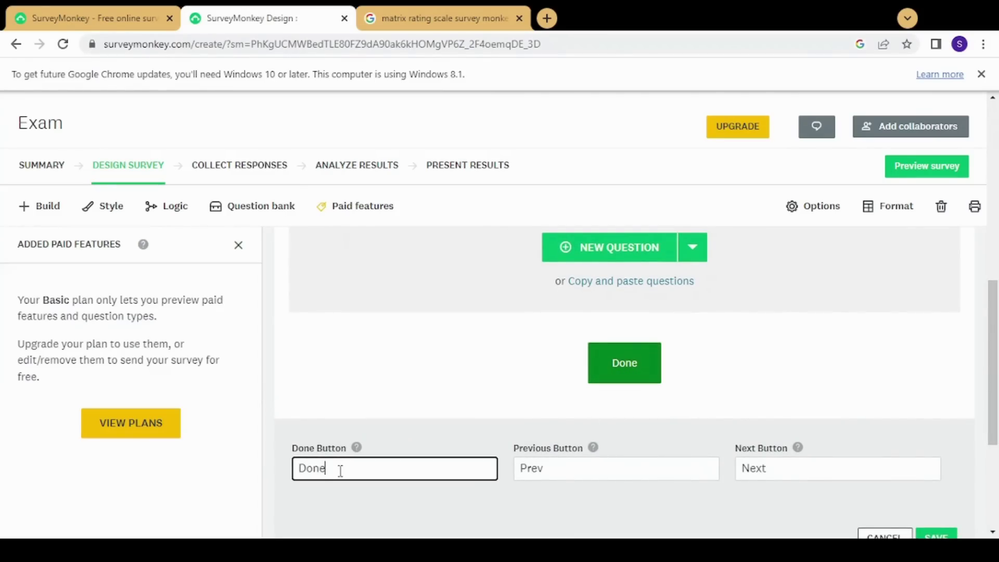
left_click(539, 465)
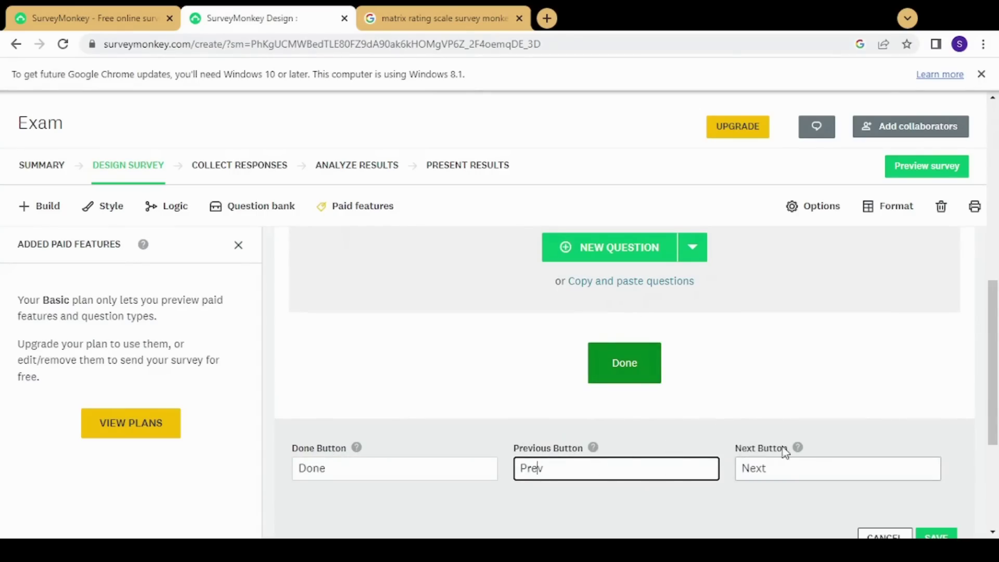
left_click_drag(993, 373, 987, 251)
left_click(946, 415)
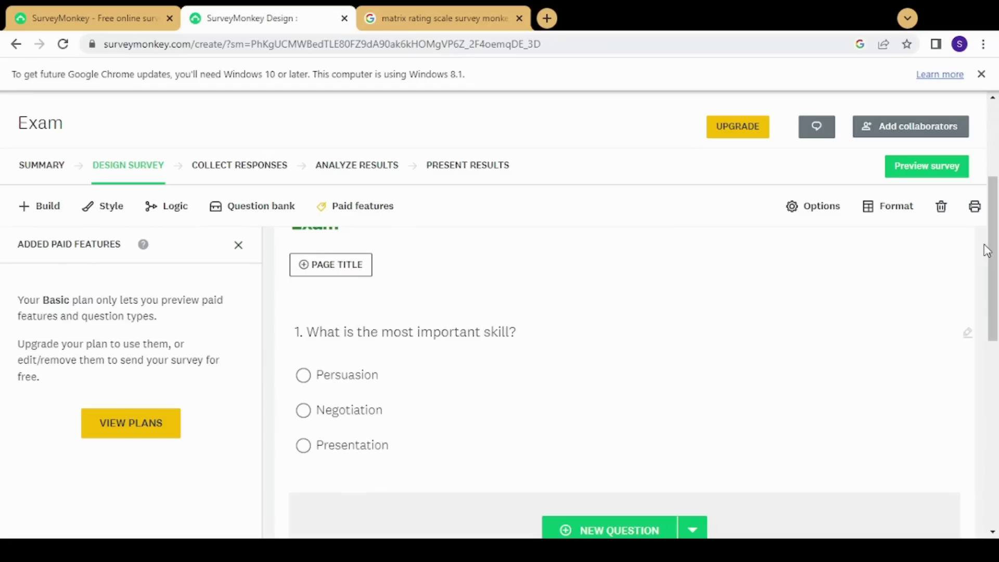
Look through the survey's standard style themes and open the survey's logic options
left_click(119, 214)
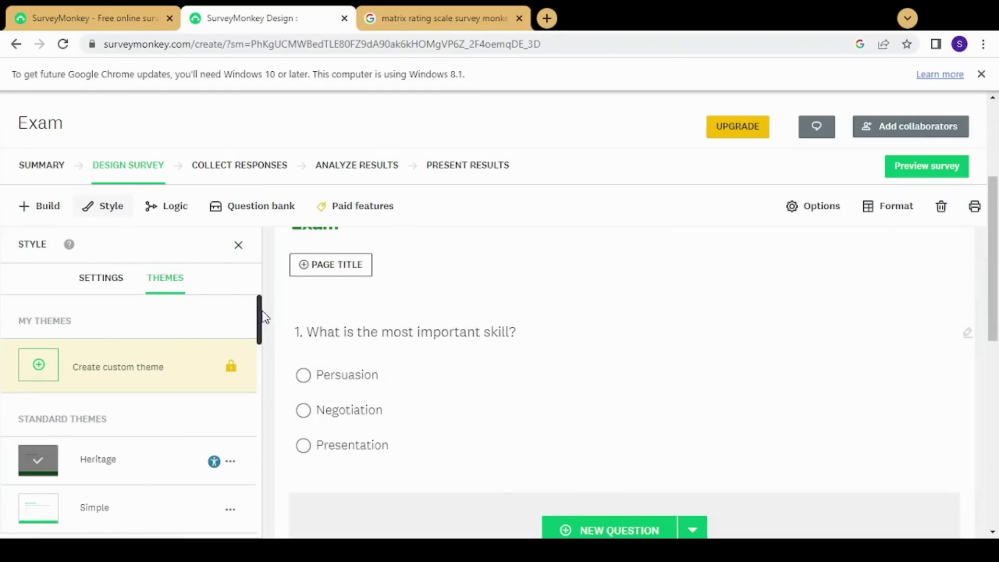
left_click_drag(260, 319, 259, 360)
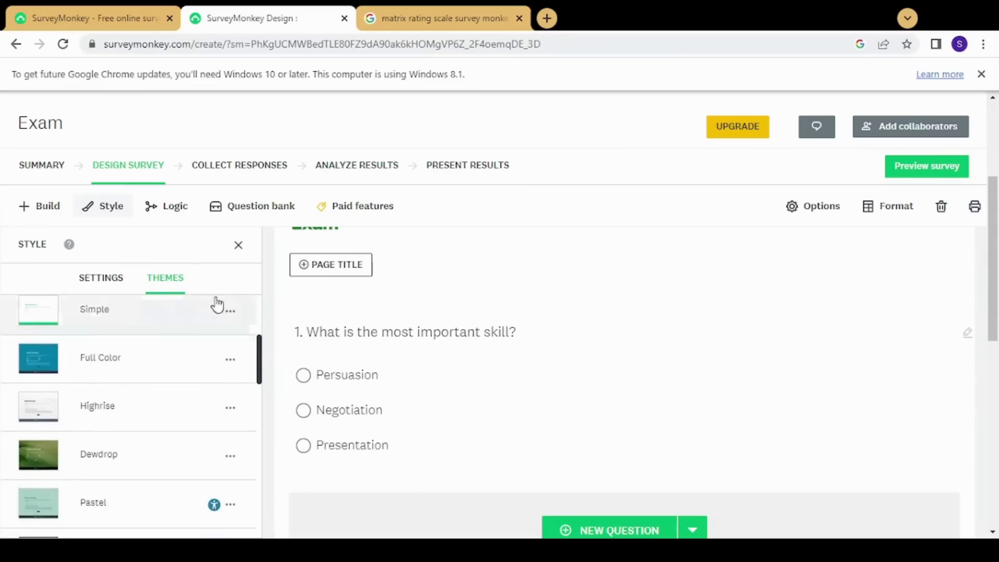
left_click(174, 208)
Browse the recommended questions in the question bank and close it without adding any
left_click(255, 206)
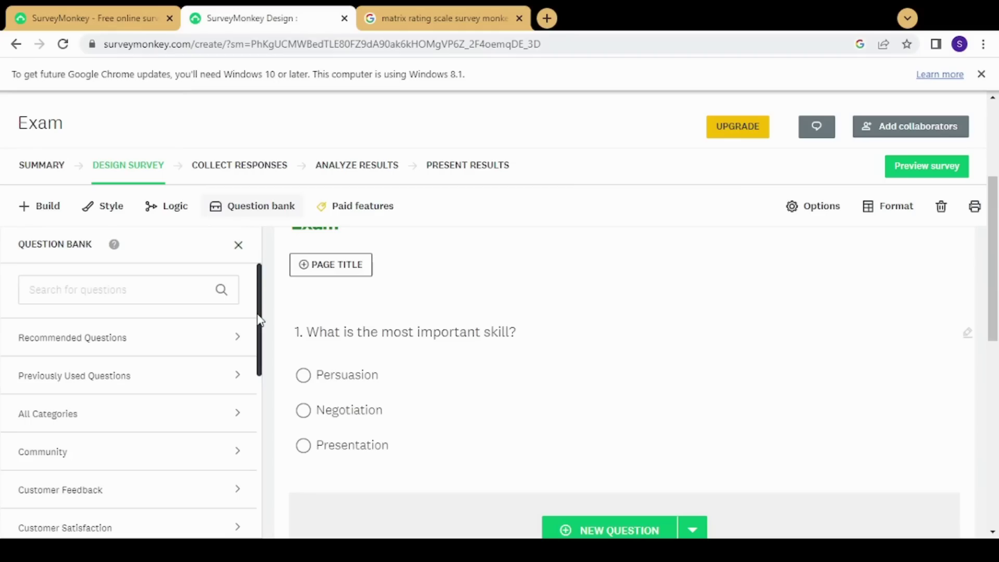
left_click(240, 339)
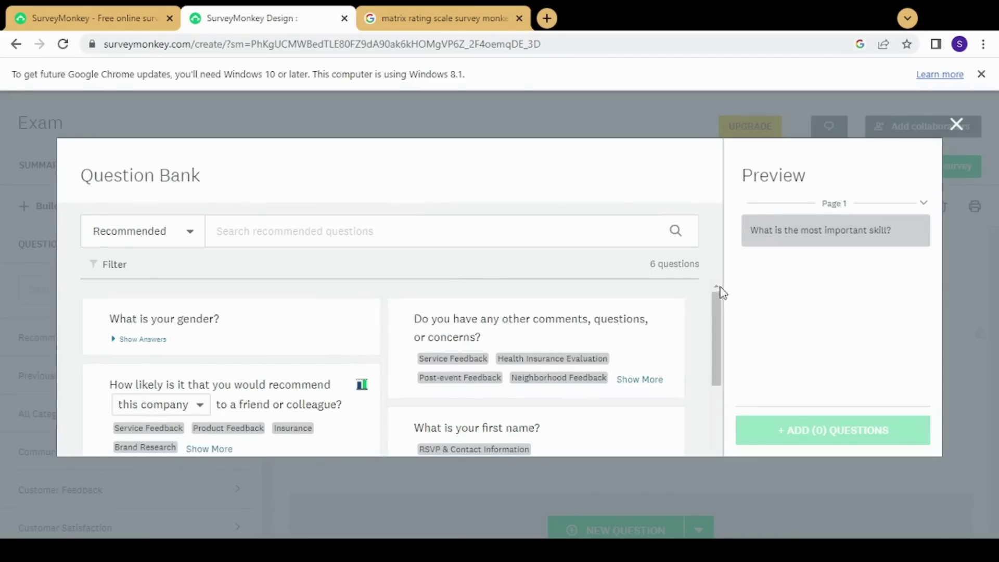
left_click_drag(714, 307, 722, 411)
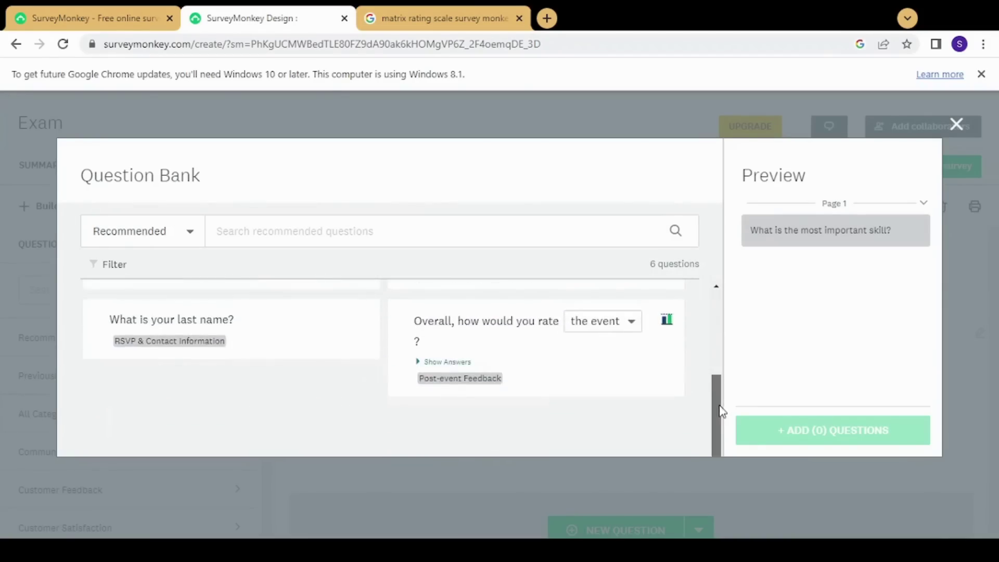
scroll(722, 411, "up", 3)
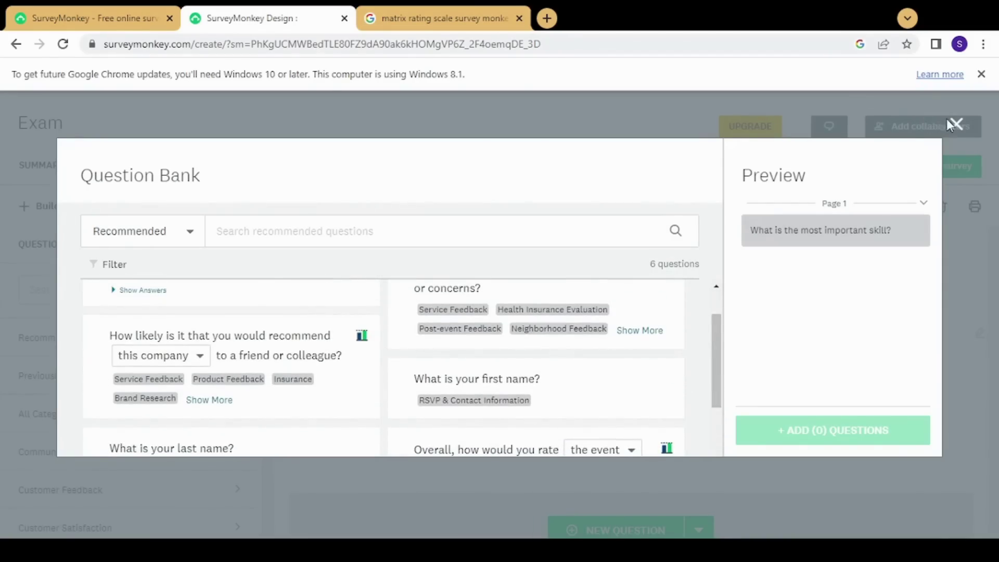
left_click(956, 124)
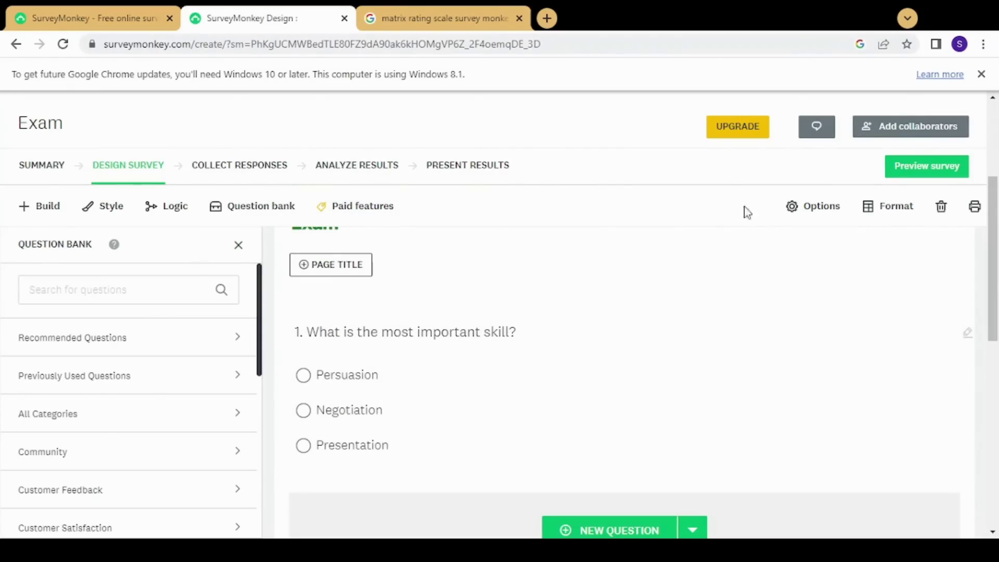
Preview the Exam survey as respondents see it and return to the survey design page
left_click(930, 170)
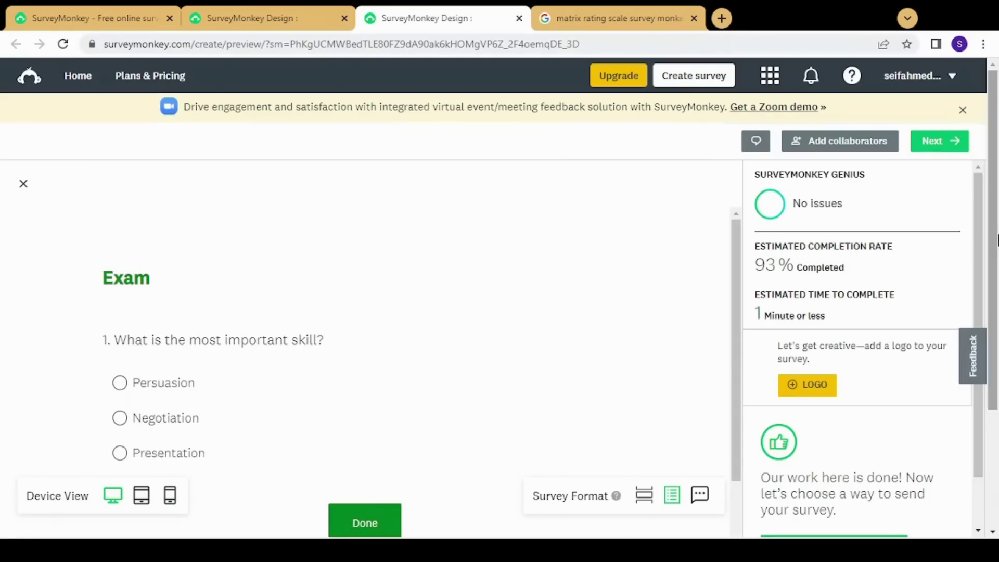
left_click_drag(735, 241, 742, 178)
left_click(240, 11)
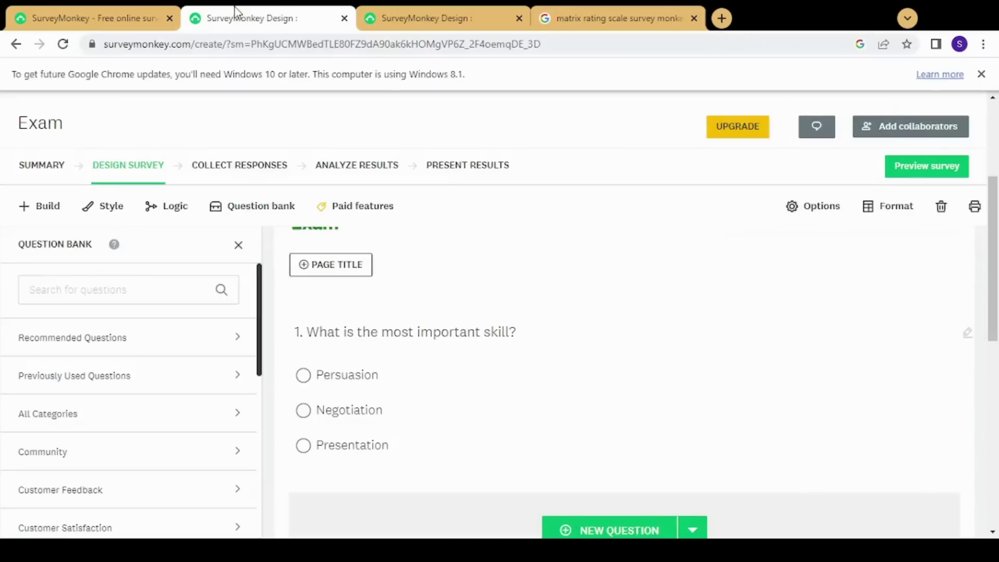
Open the survey's response collection page and look over the ways to send it or target respondents
left_click(264, 169)
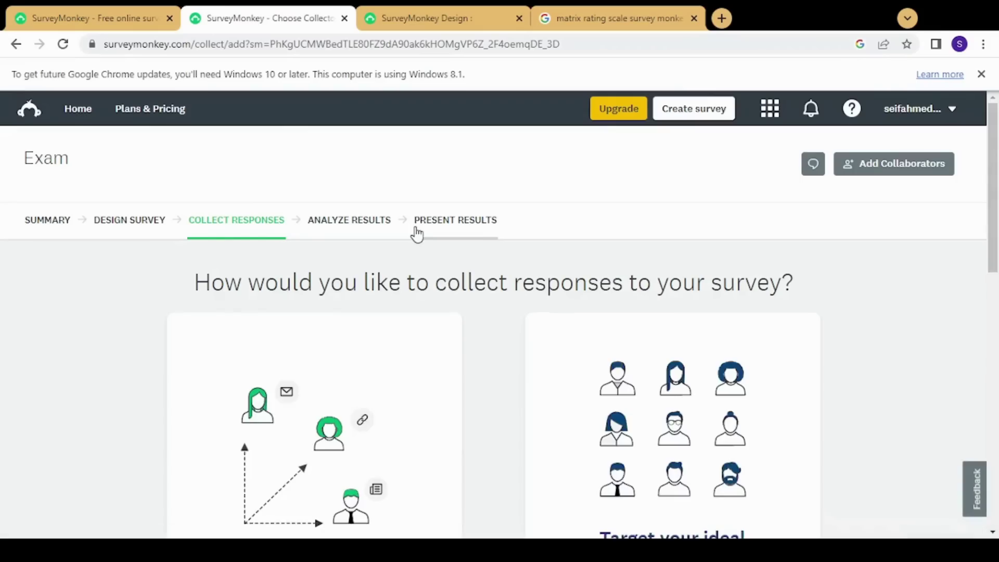
left_click_drag(997, 258, 997, 320)
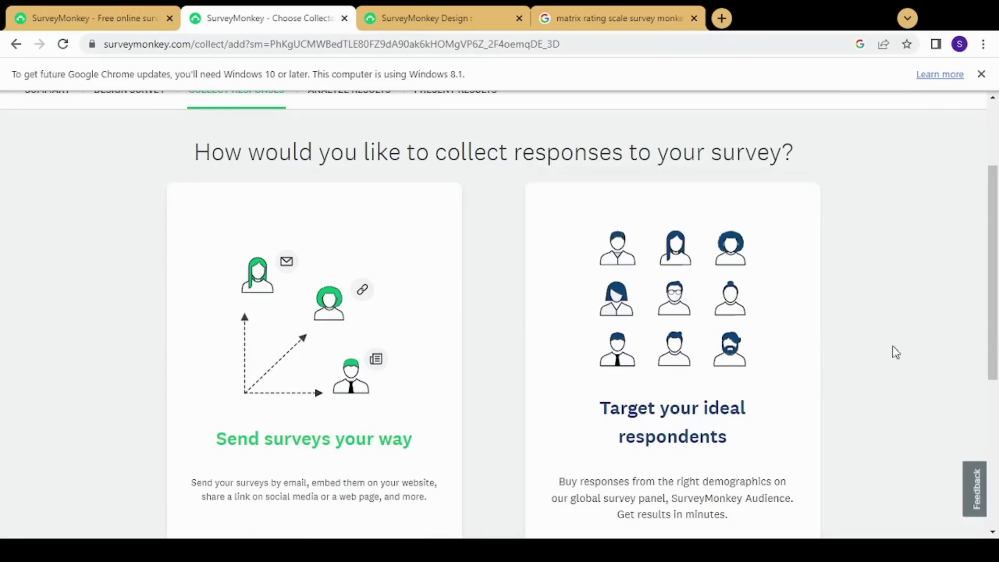
mouse_move(997, 324)
left_mouse_down()
mouse_move(997, 372)
mouse_move(997, 343)
left_mouse_up()
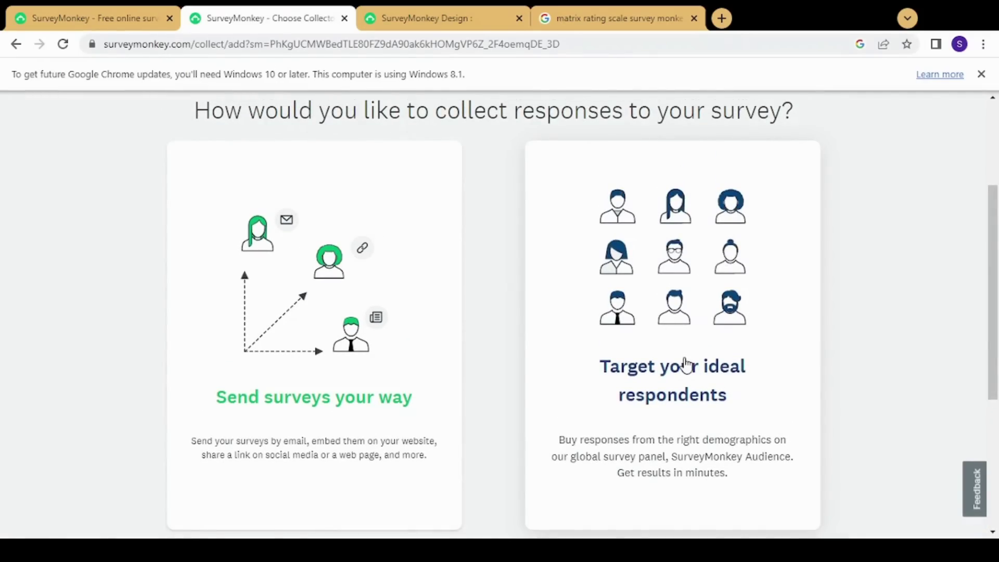
left_click_drag(997, 316, 997, 240)
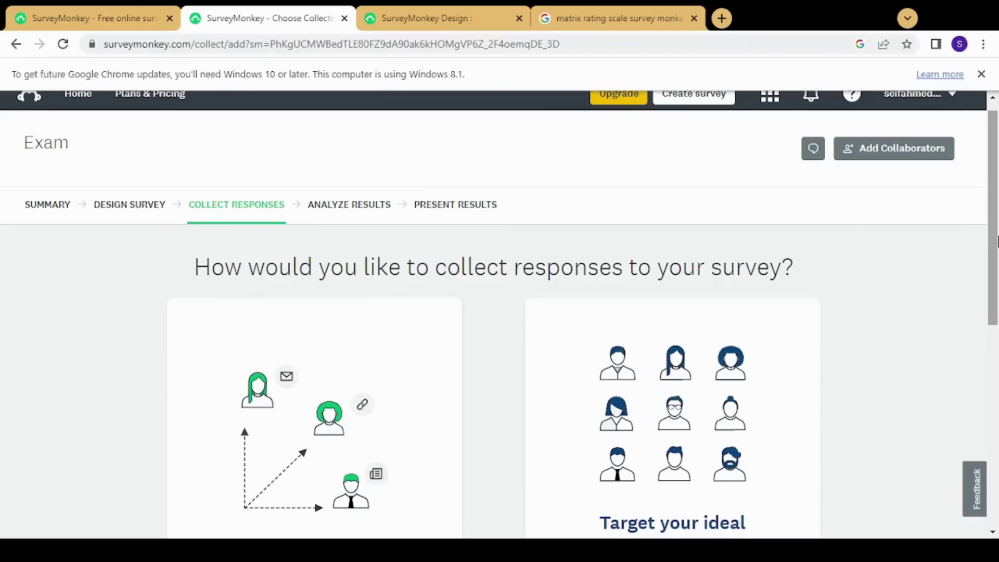
Open the results analysis page of the Exam survey
left_click(386, 209)
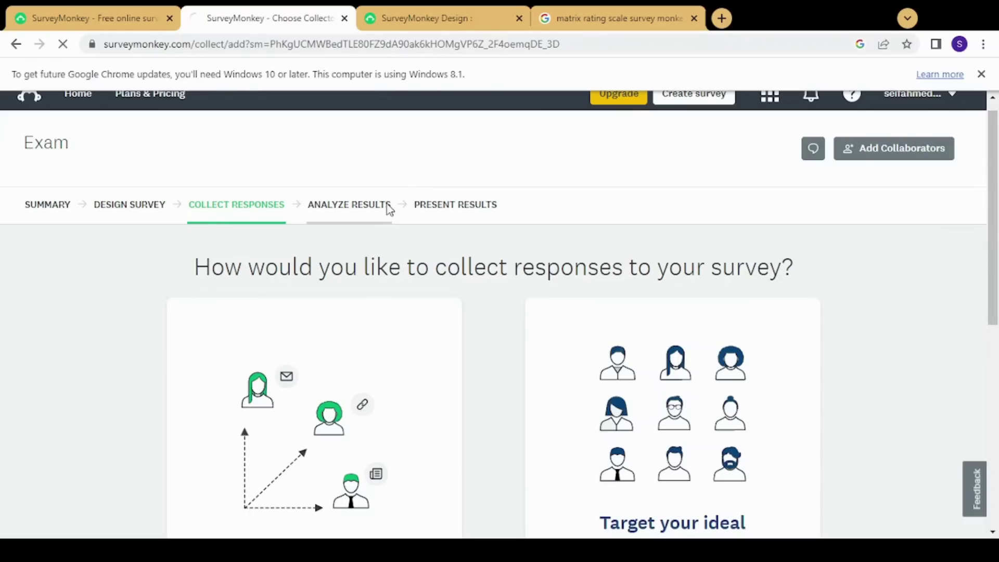
left_click(371, 192)
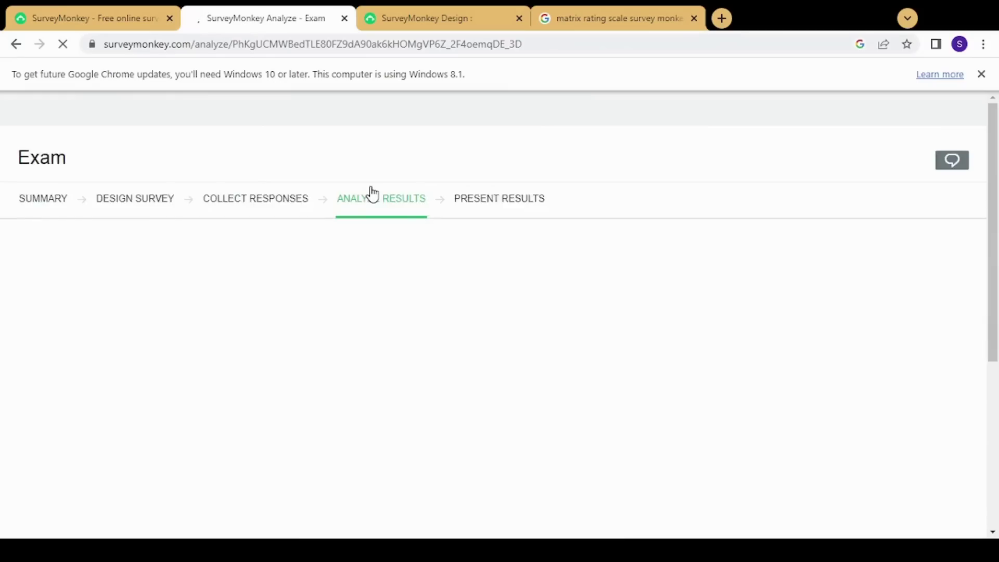